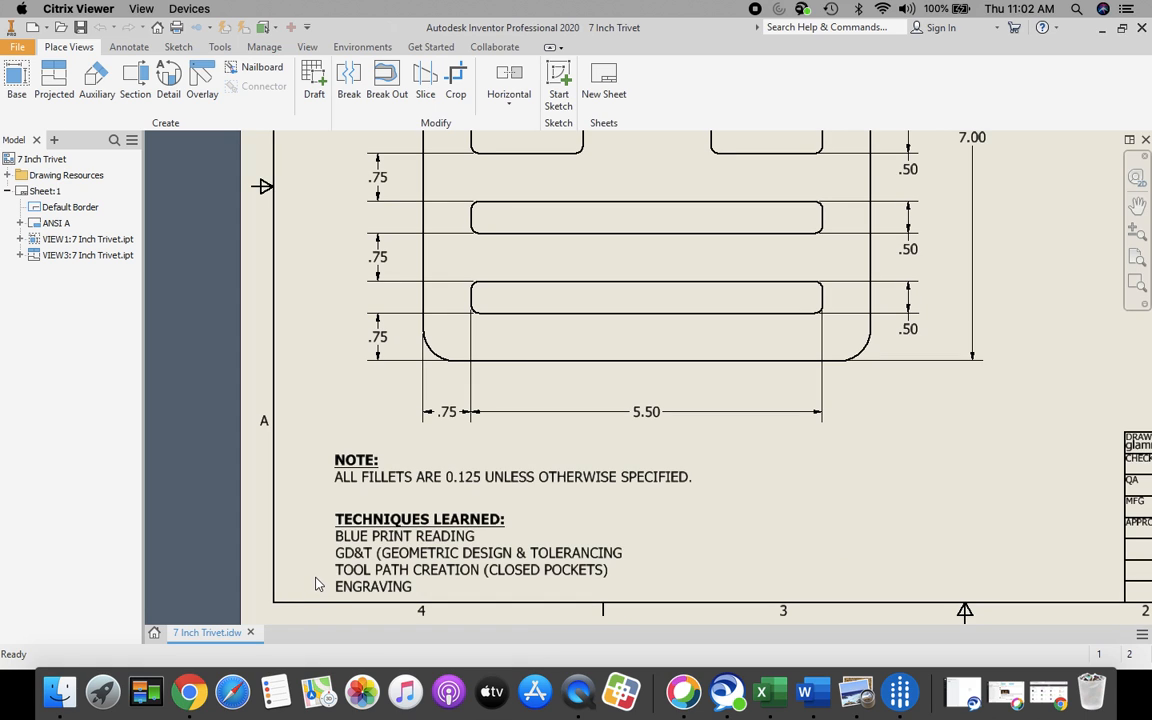
- Examine the fillet note and the techniques list on the 7 Inch Trivet drawing, along with the full sheet
scroll(311, 585, up, 4)
mouse_move(311, 584)
middle_down()
mouse_move(334, 524)
mouse_move(283, 468)
mouse_move(148, 414)
middle_up()
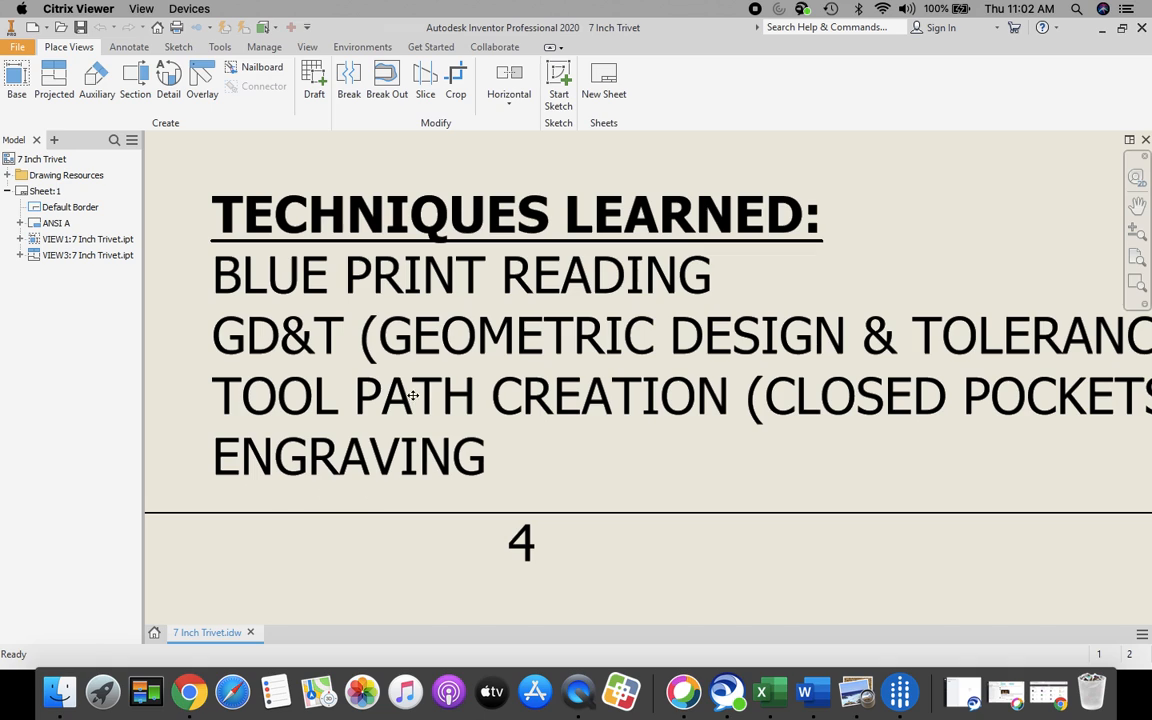
scroll(453, 354, down, 2)
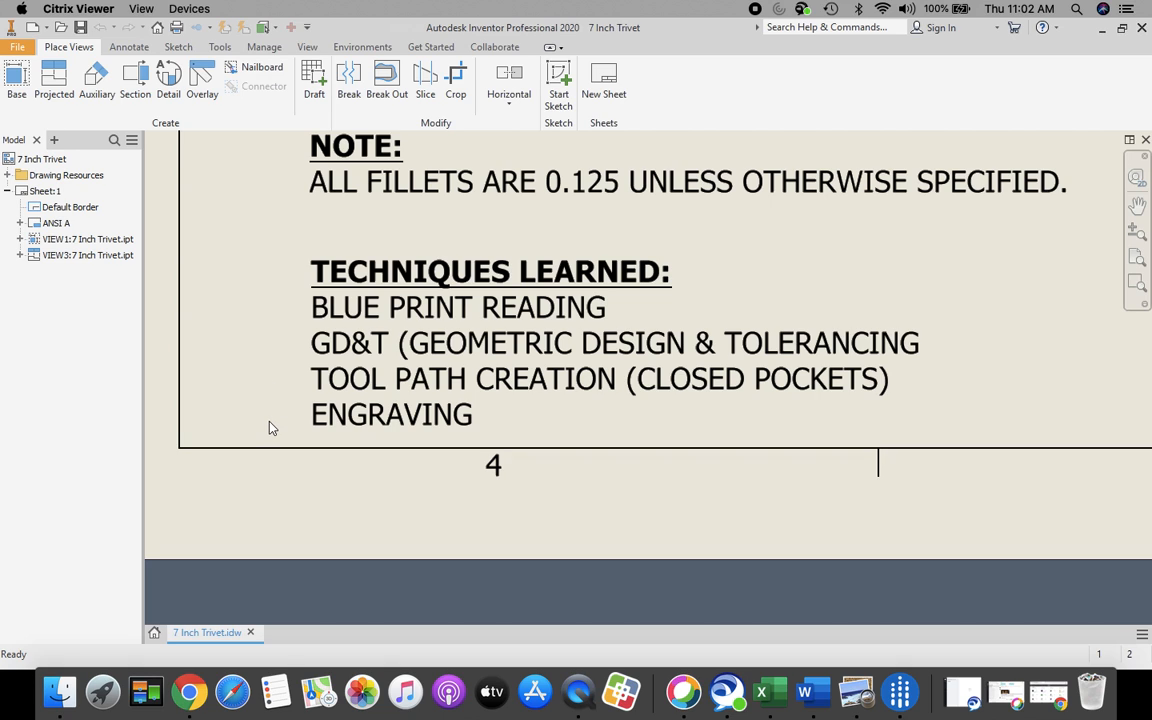
click(1139, 258)
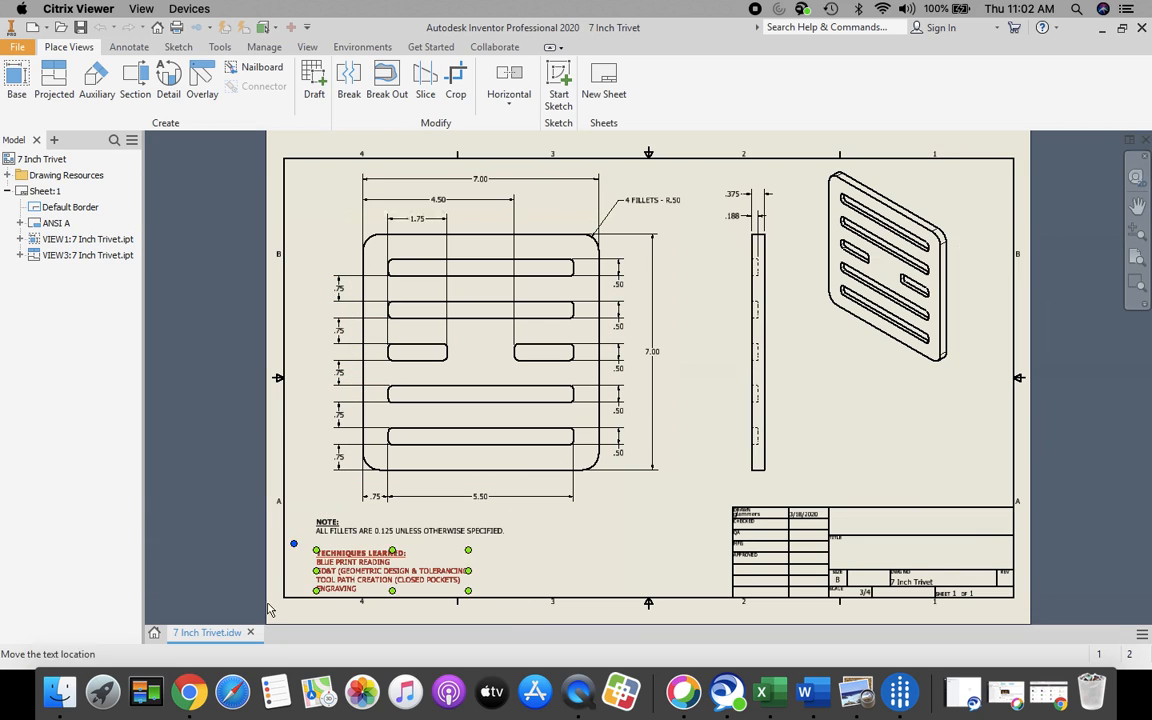
- Create a new part from the Standard.ipt template and start a 2D sketch on the XY plane
click(155, 635)
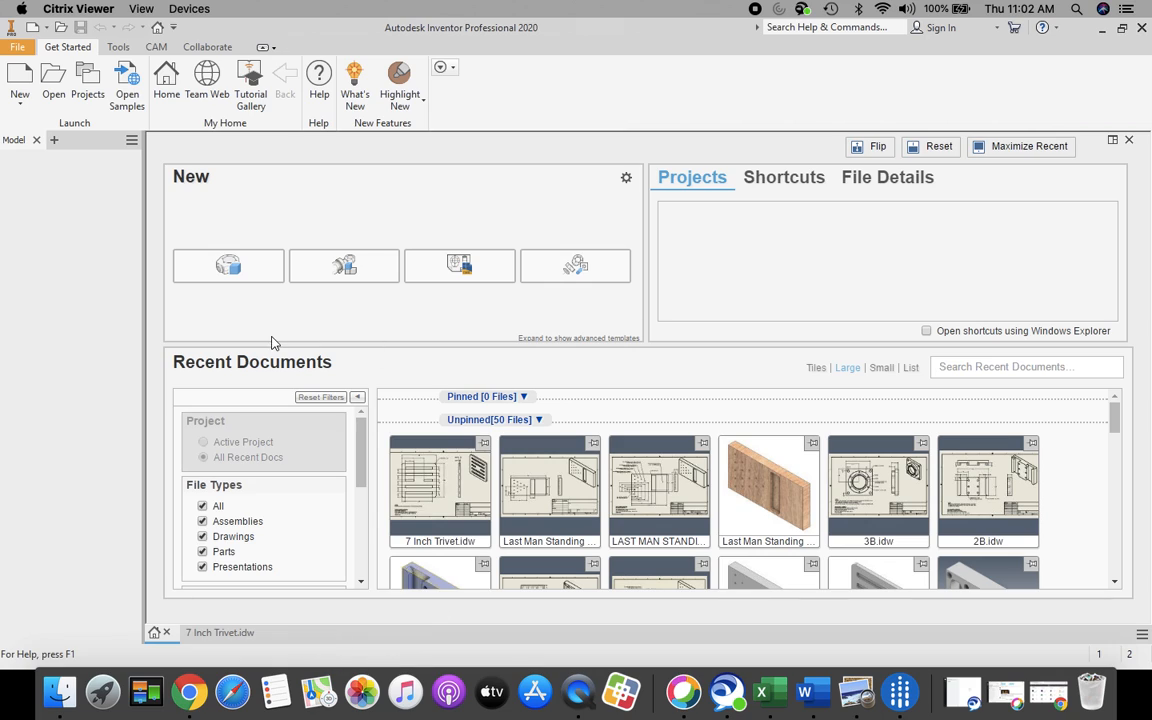
click(21, 83)
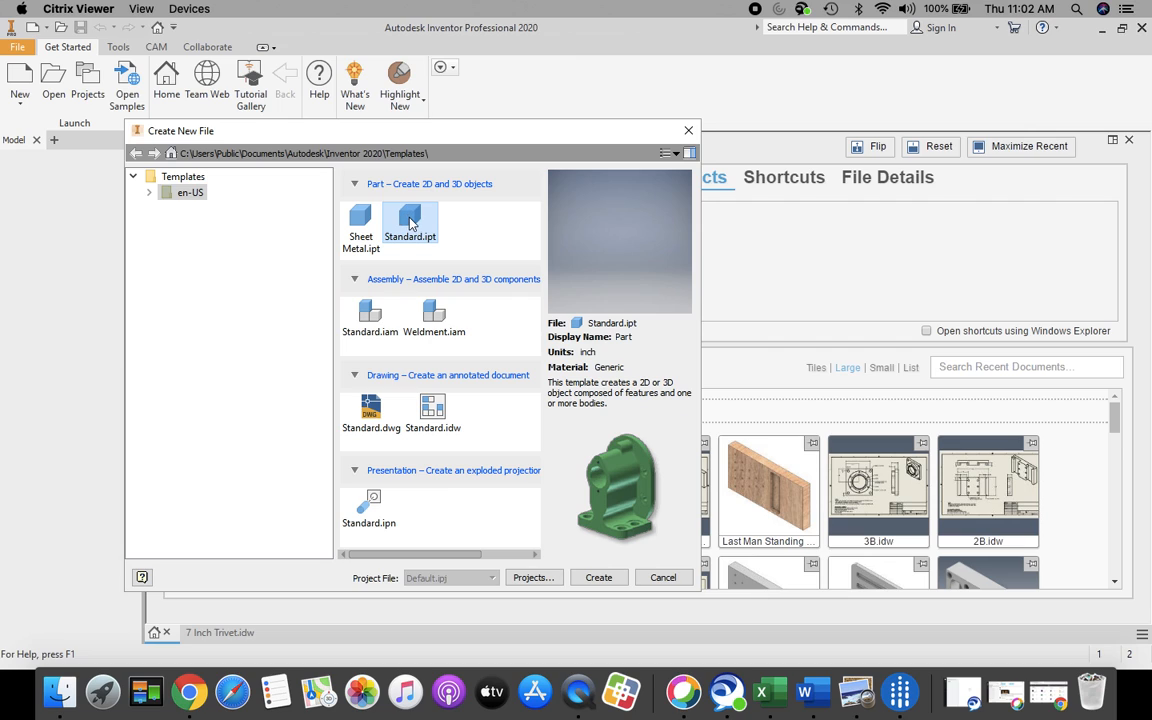
click(599, 577)
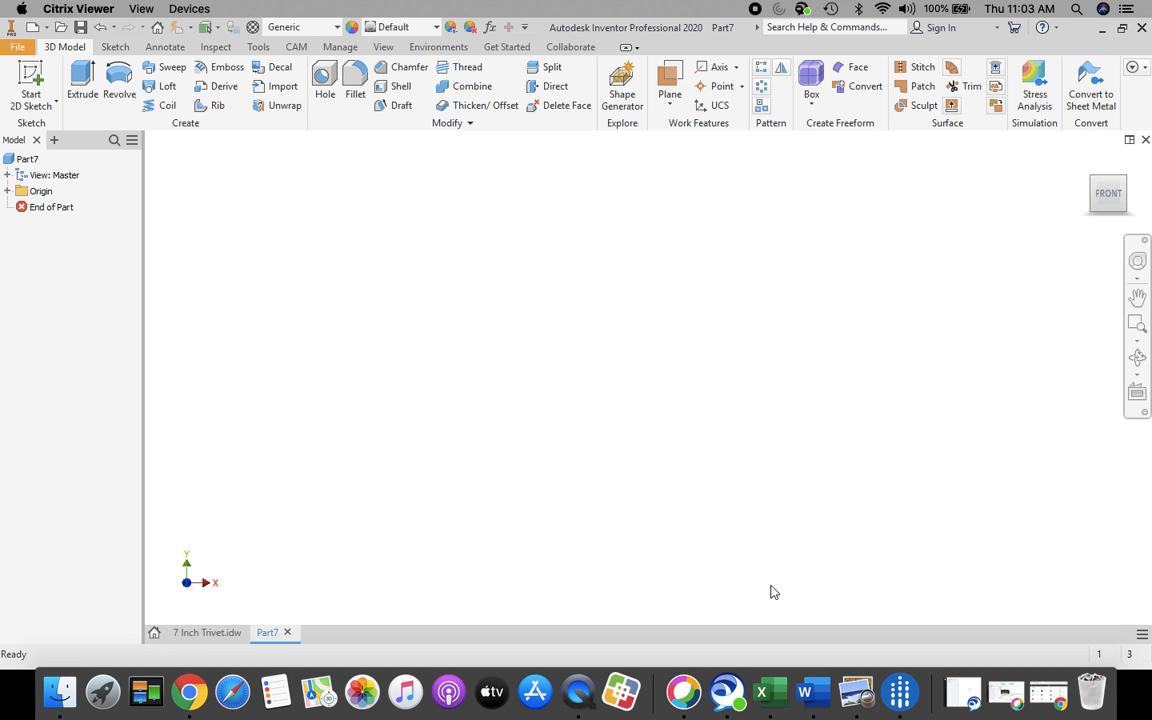
click(31, 76)
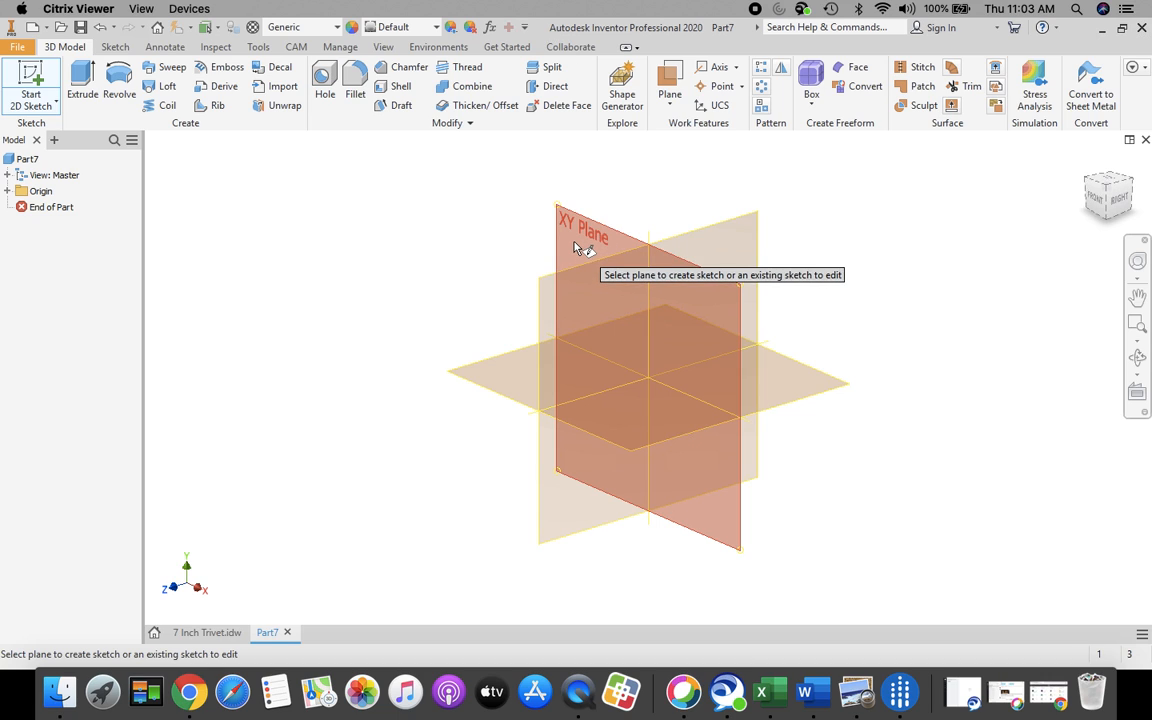
click(569, 238)
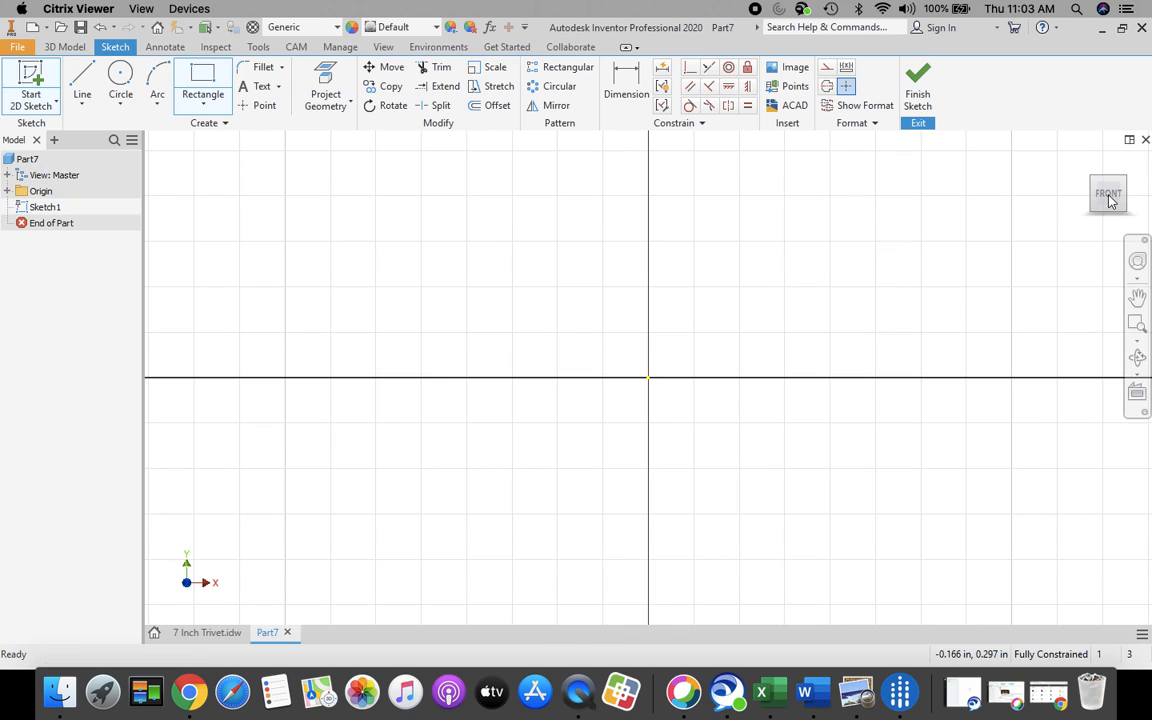
mouse_move(1110, 196)
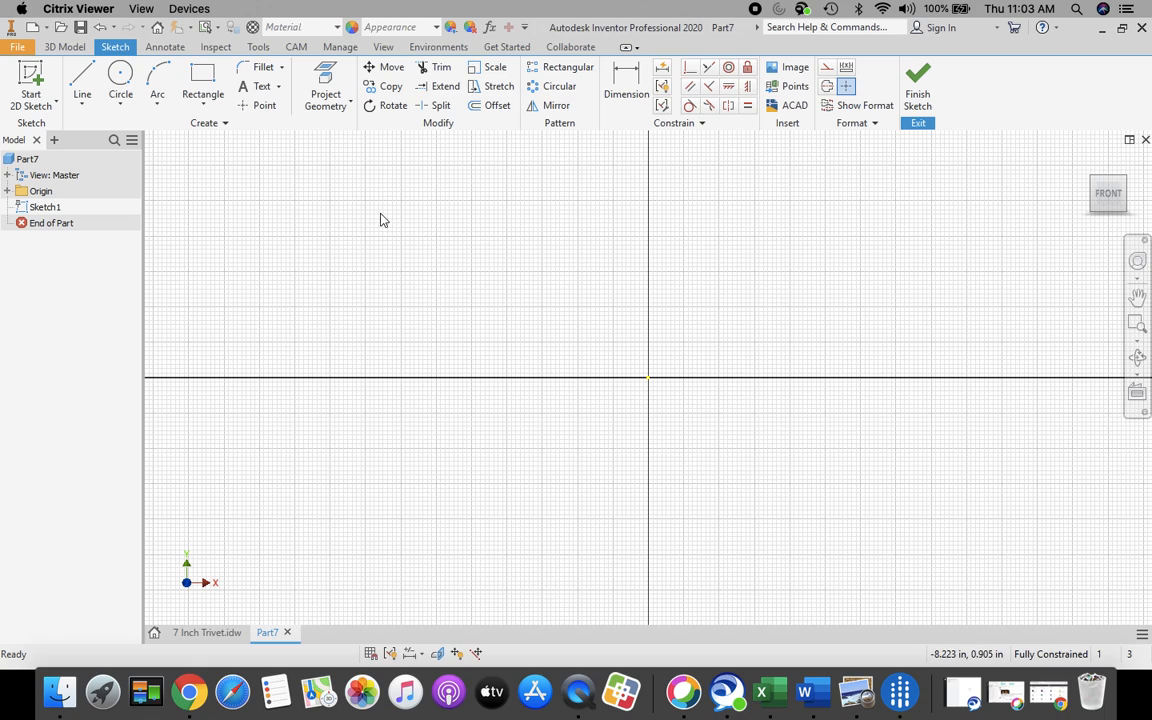
- Sketch a 7 by 7 in square with one corner on the origin and finish the sketch
click(202, 77)
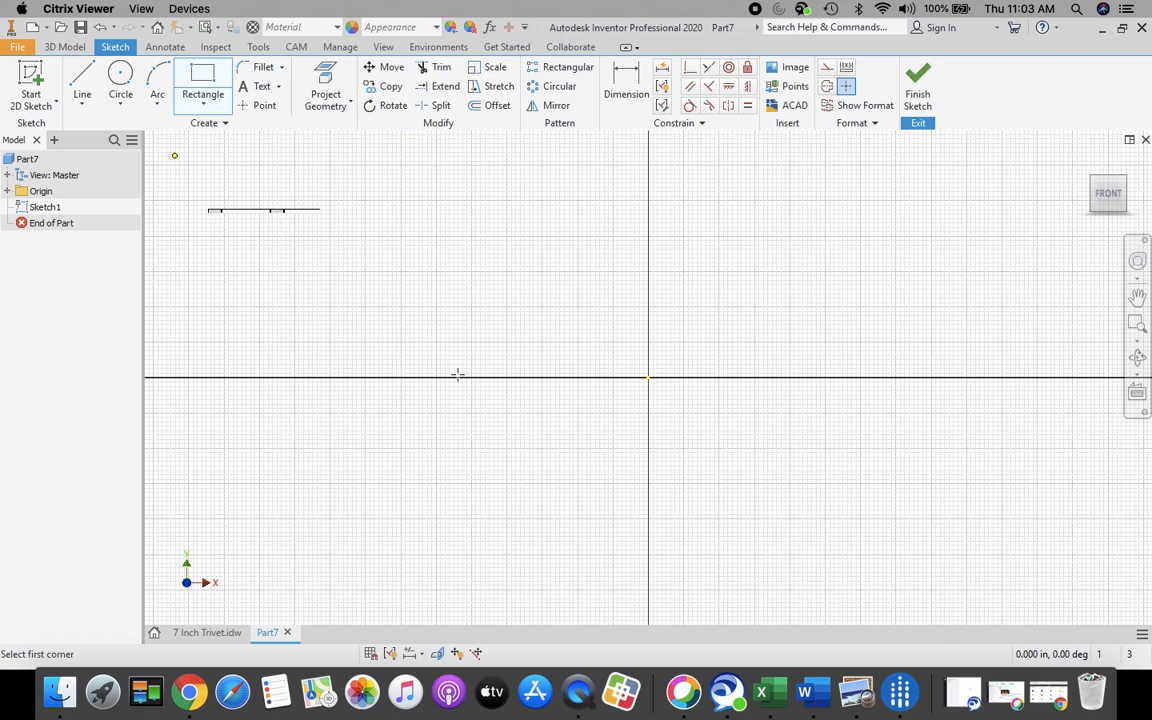
click(648, 378)
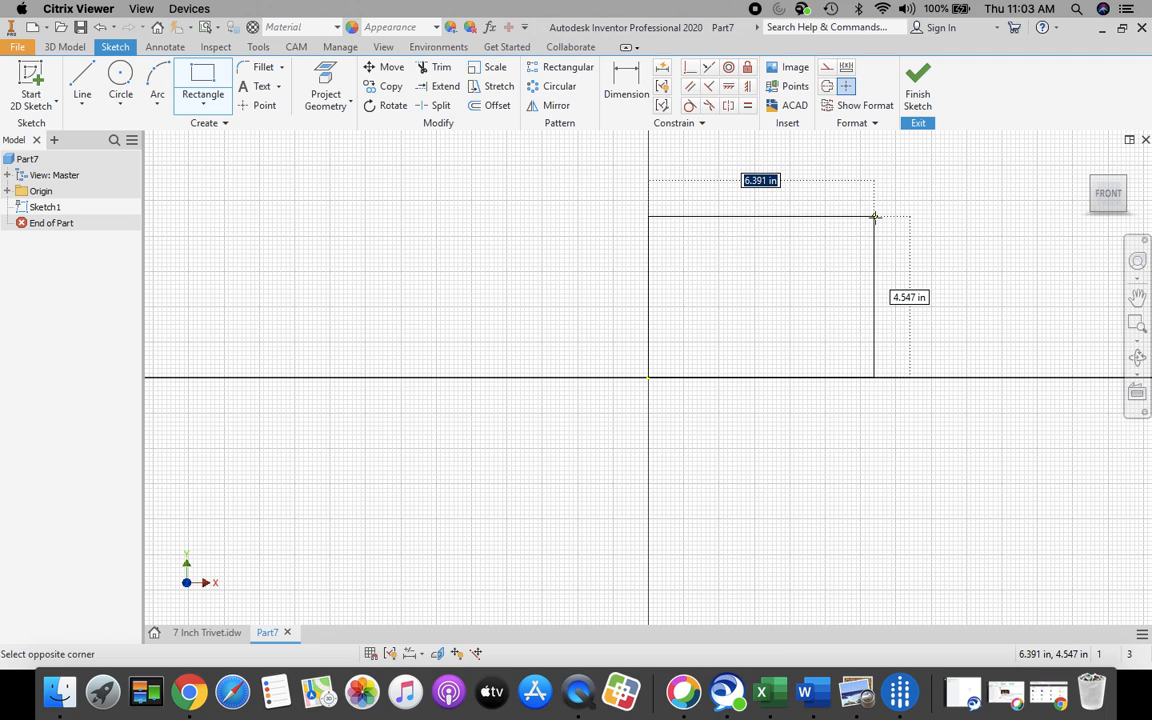
text(7)
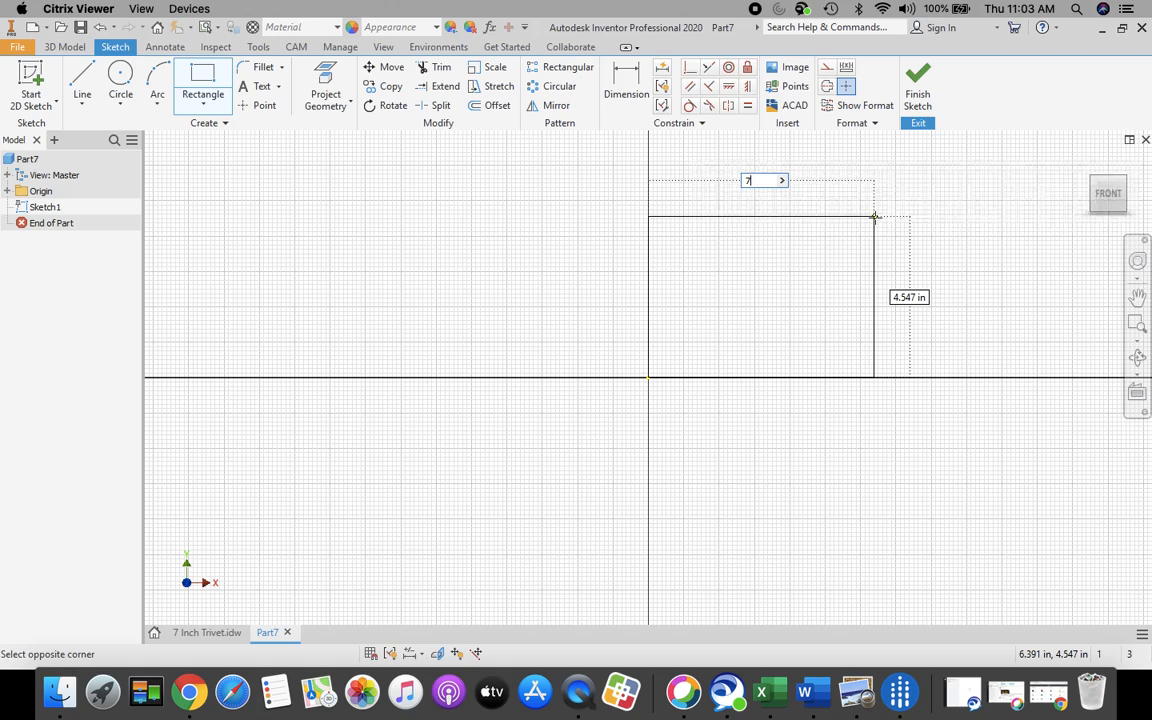
key(Tab)
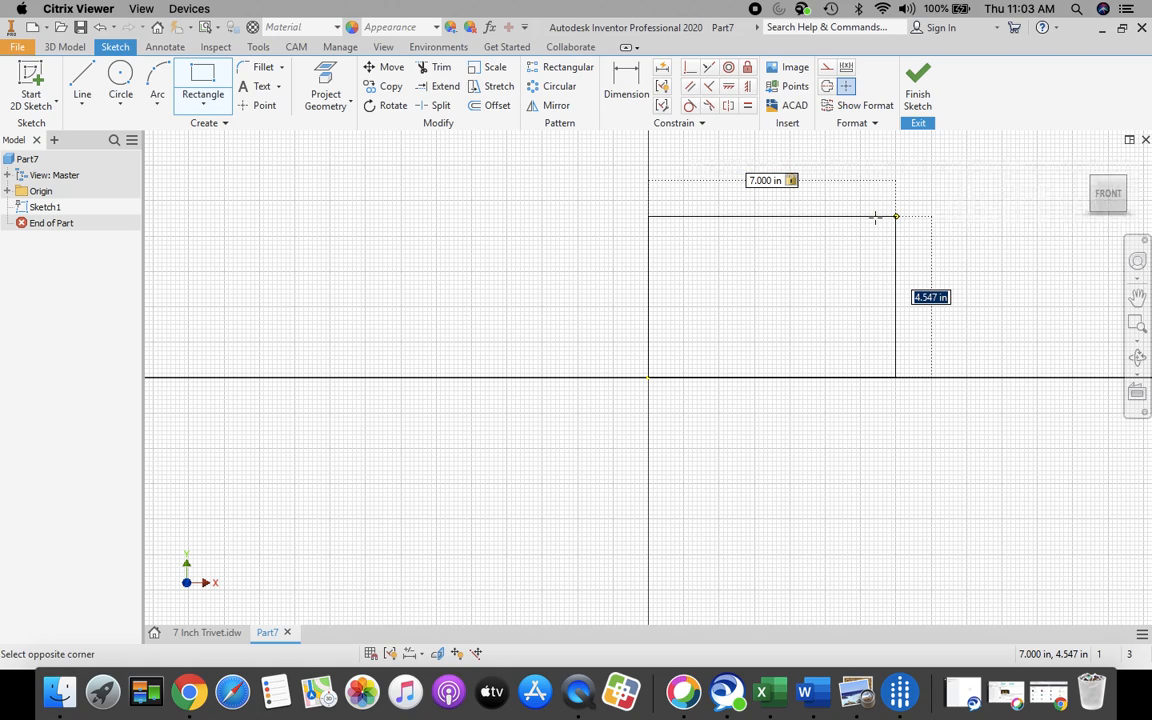
text(7)
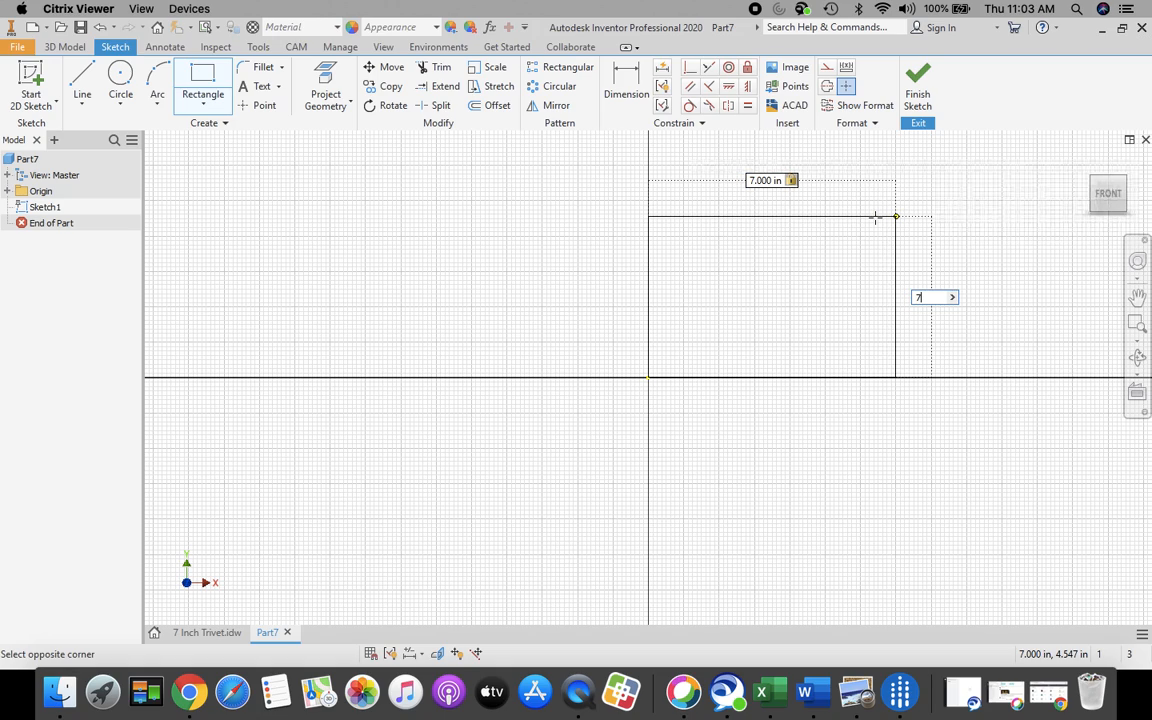
key(Return)
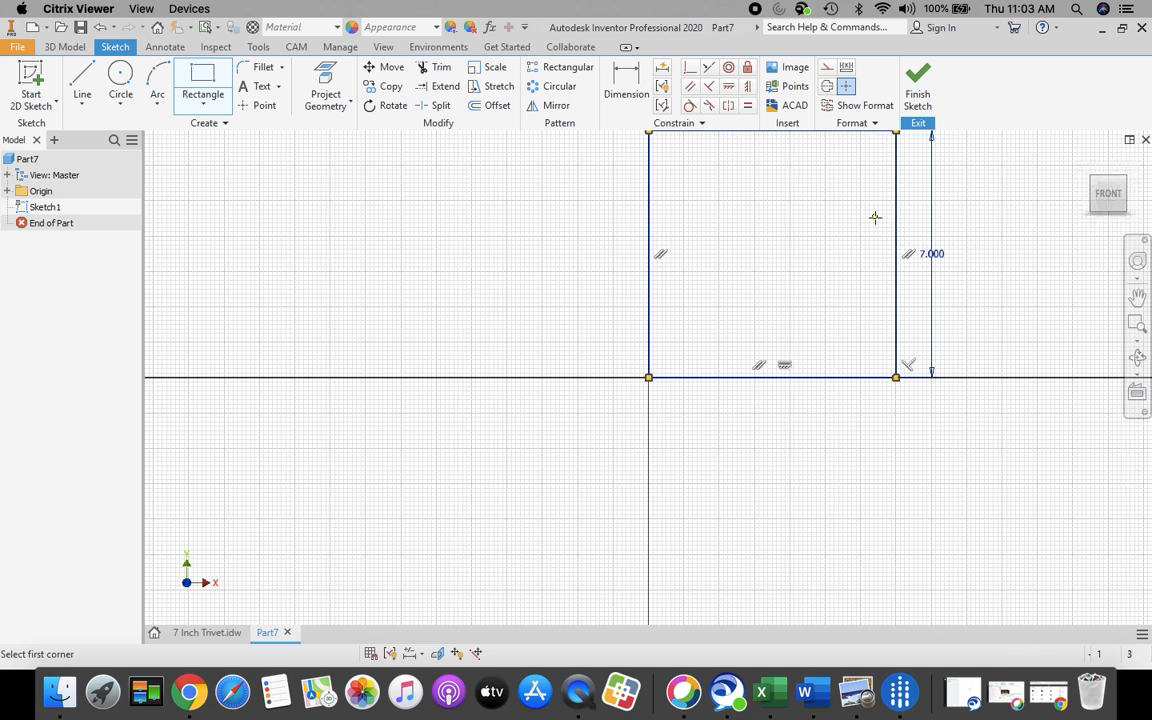
click(1110, 196)
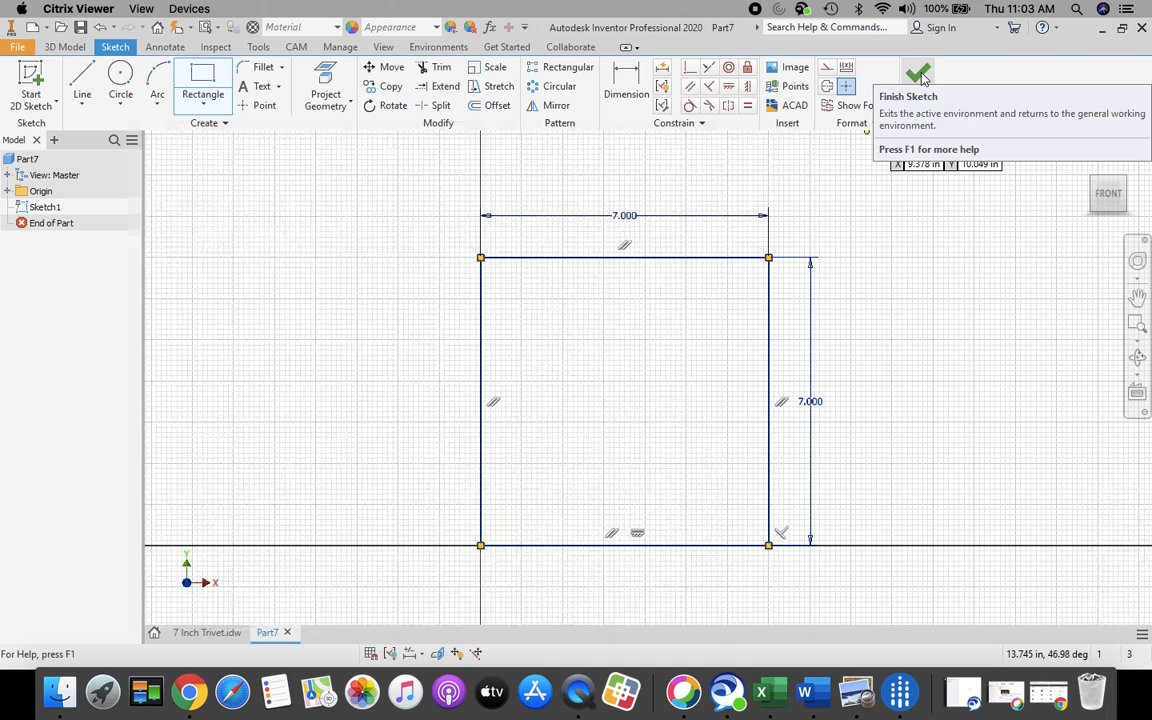
click(920, 75)
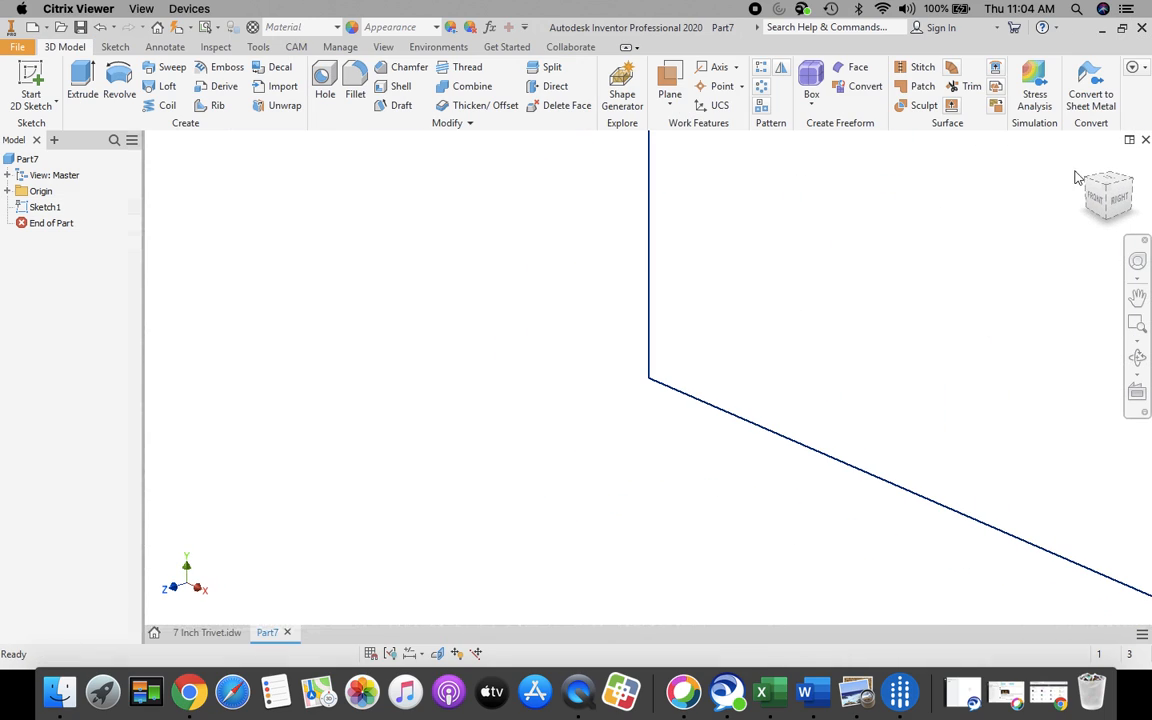
- Extrude the square profile 0.375 in in the flipped direction to form the plate
mouse_move(1088, 169)
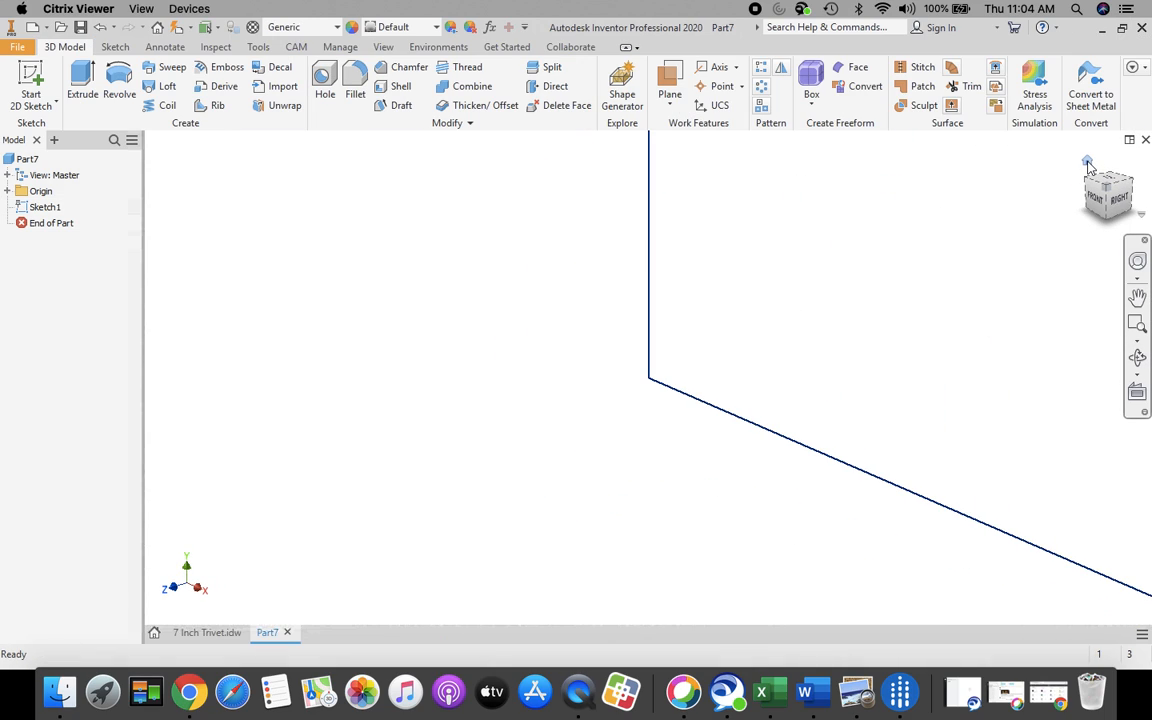
click(1088, 163)
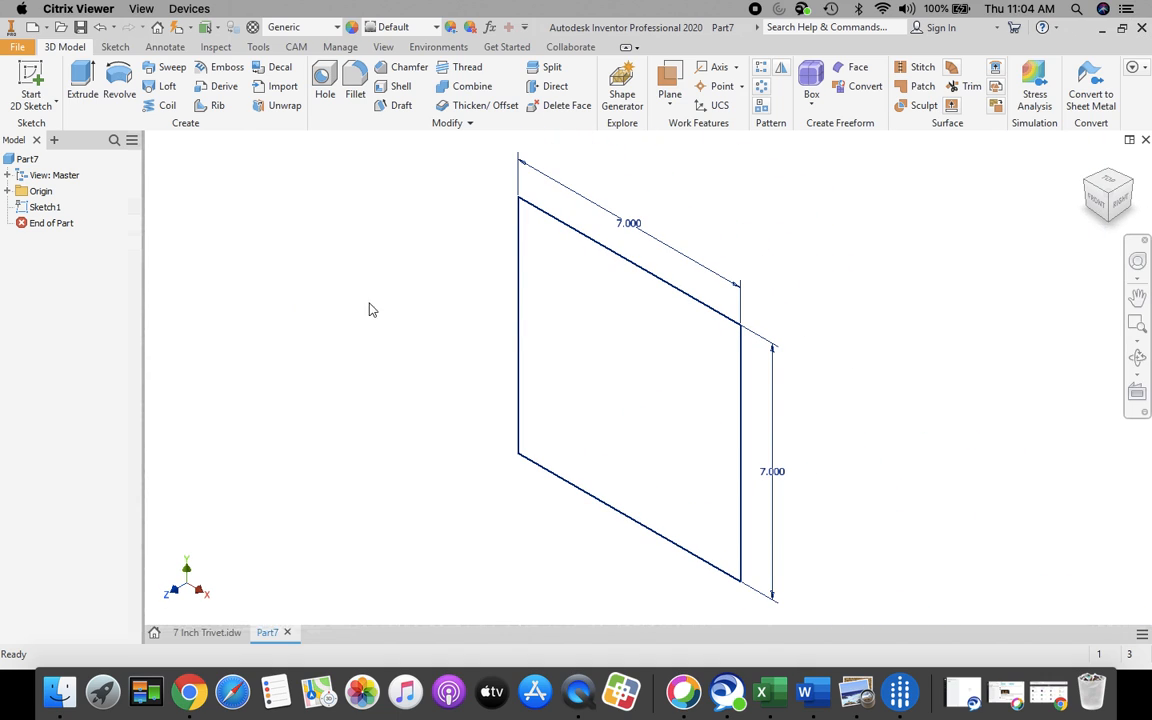
click(81, 77)
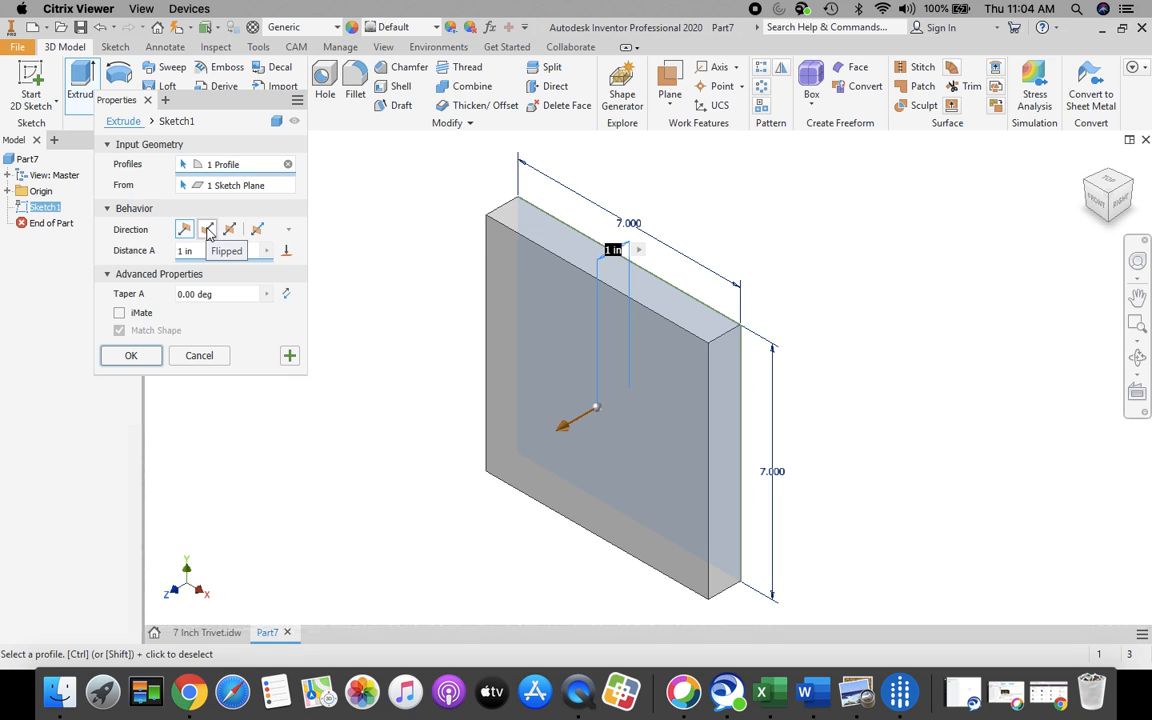
click(207, 231)
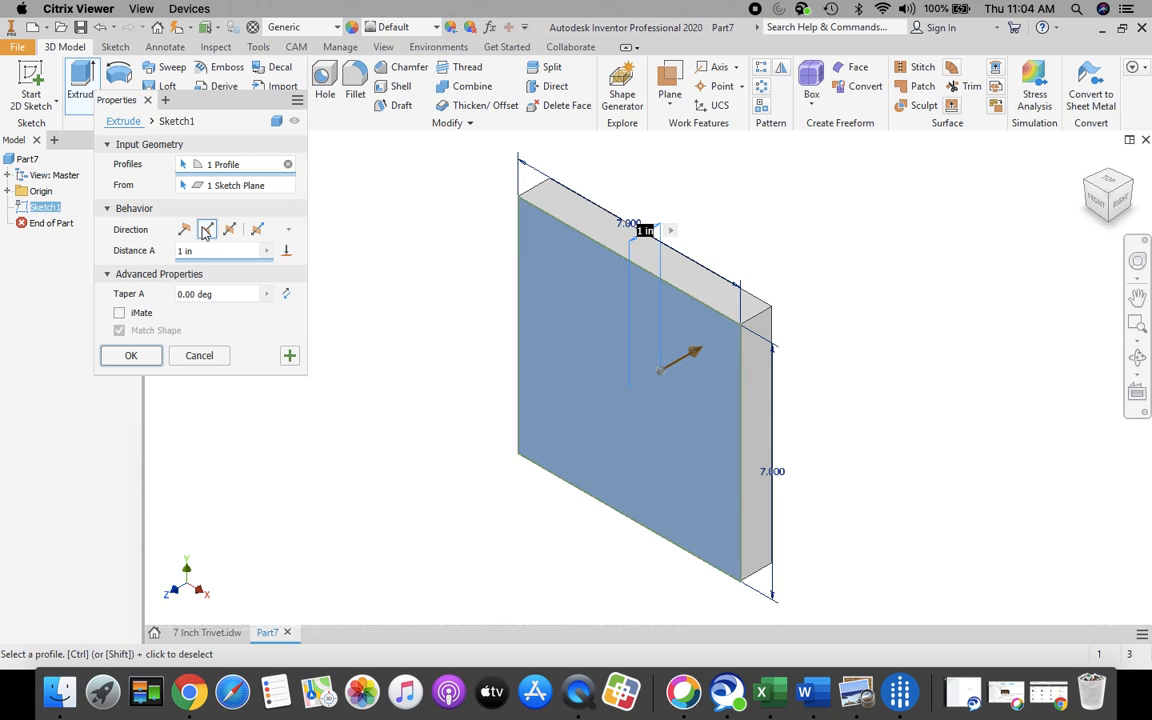
click(198, 251)
drag(198, 251, 170, 257)
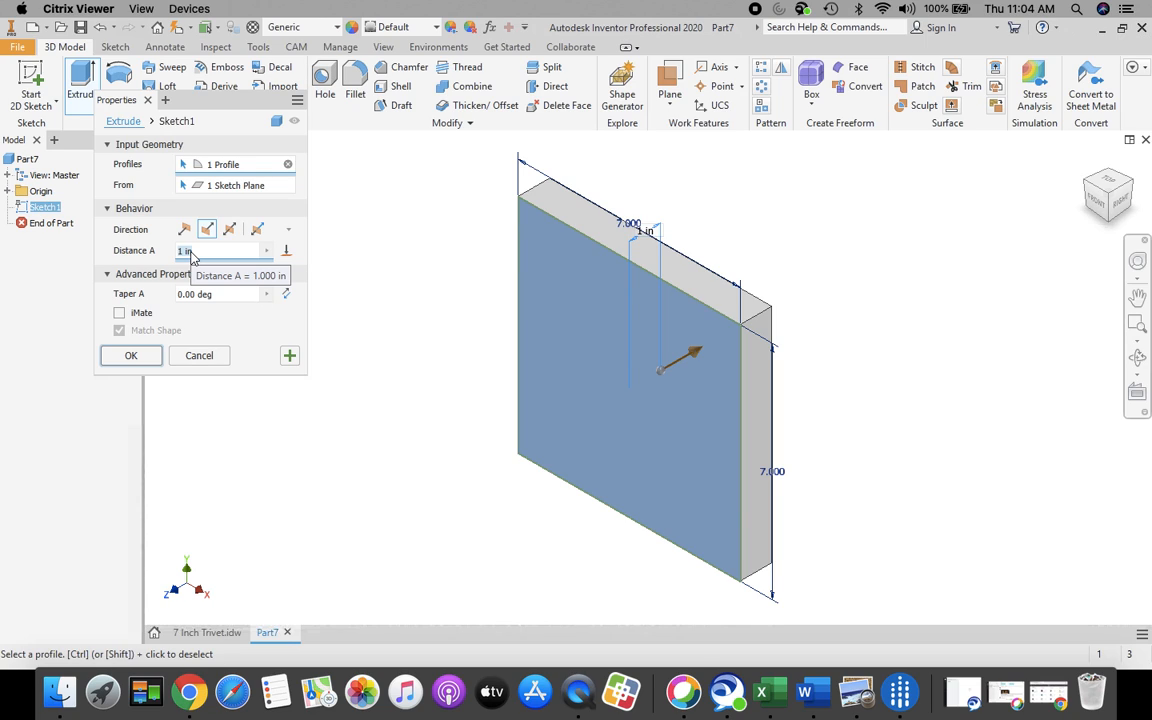
text(.375)
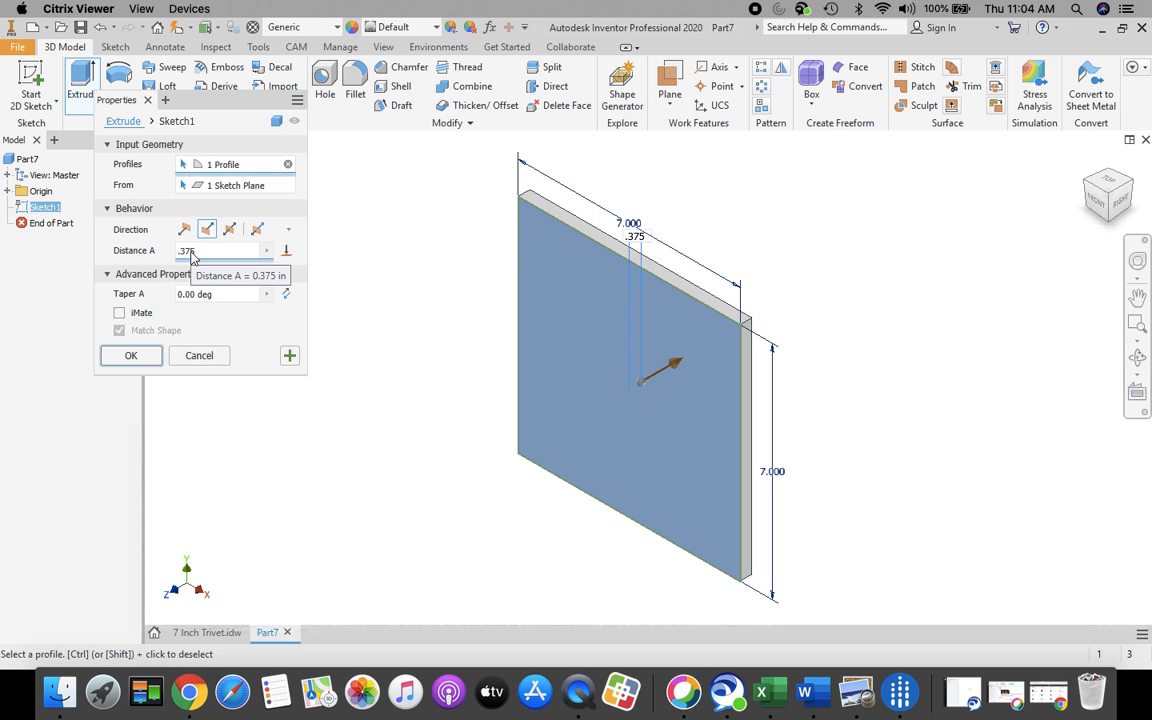
click(131, 357)
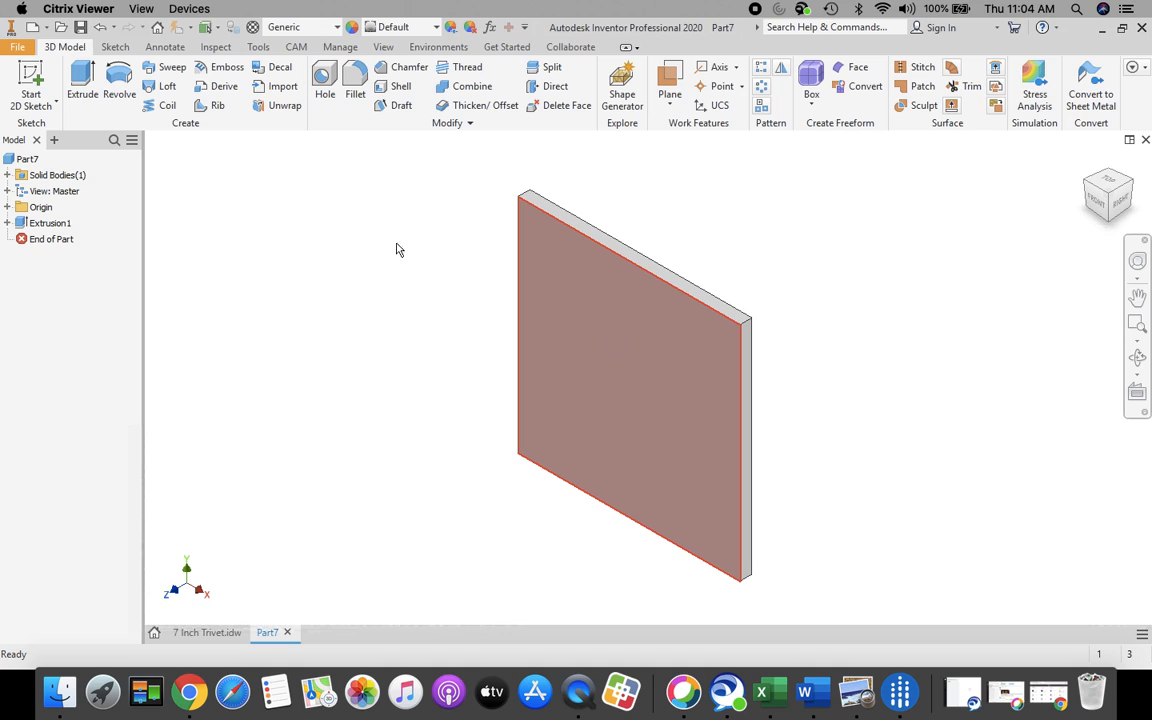
- Start a new 2D sketch on the plate's large front face
click(31, 71)
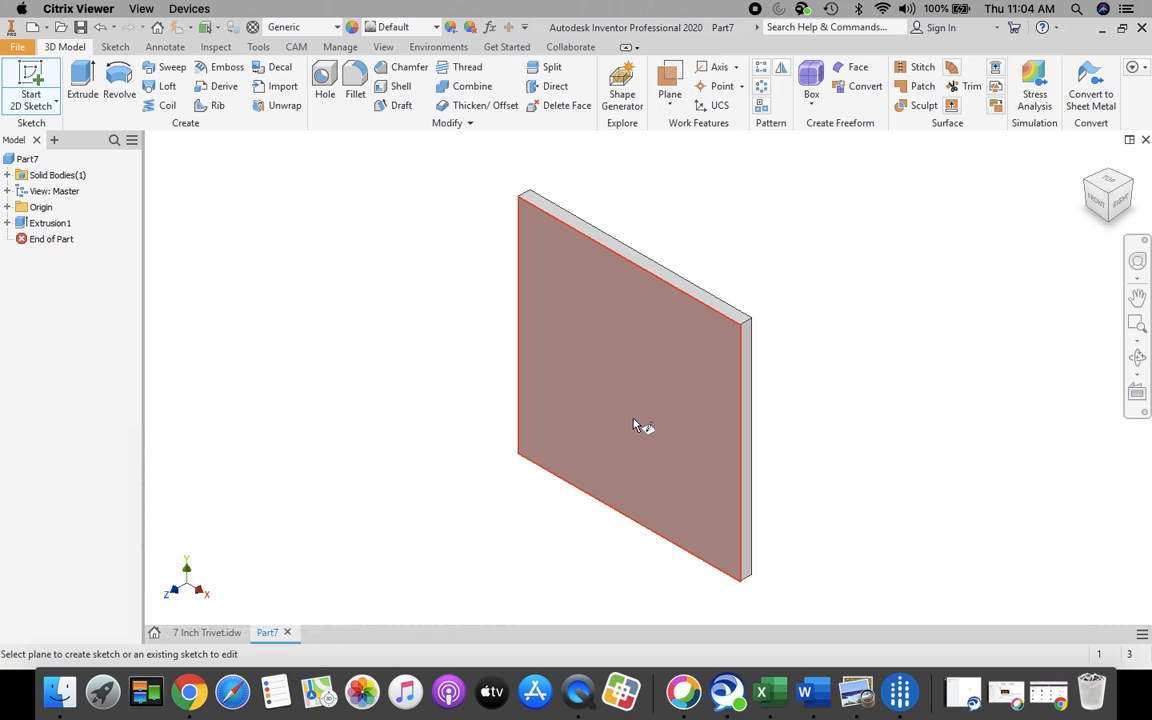
click(629, 389)
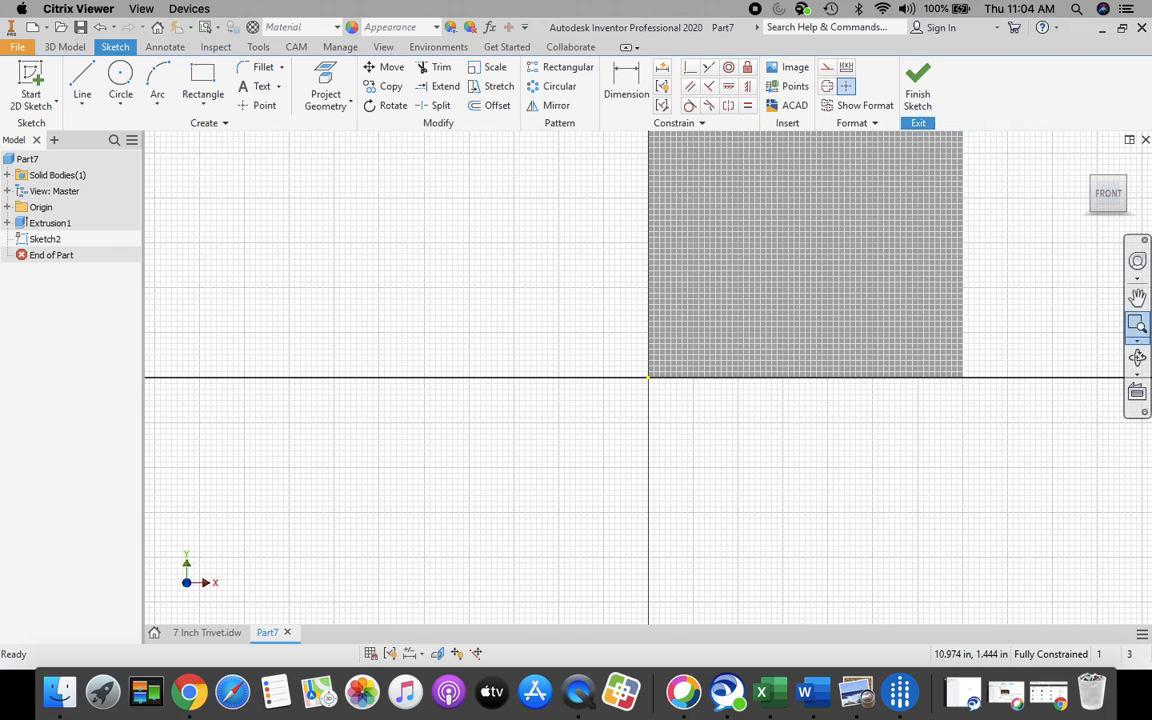
click(1106, 190)
click(1135, 323)
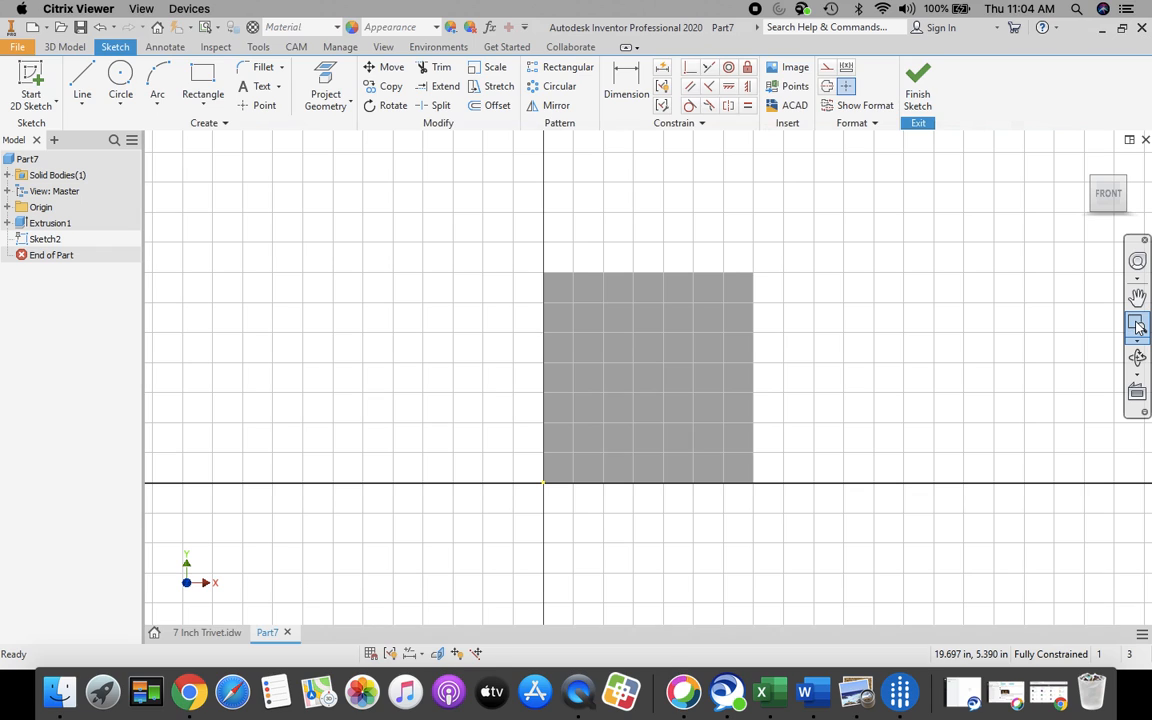
scroll(652, 410, up, 3)
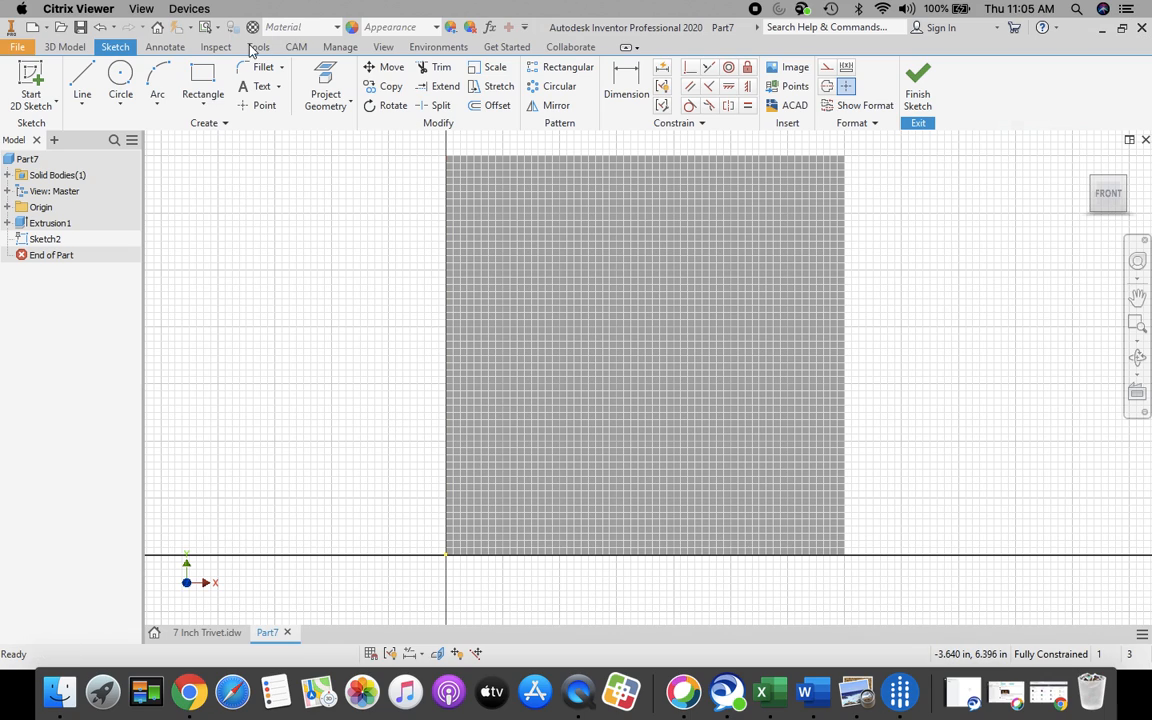
- Sketch a 5.5 by 0.5 in rectangle near the plate's lower edge and reposition its length dimension inside the rectangle
click(200, 80)
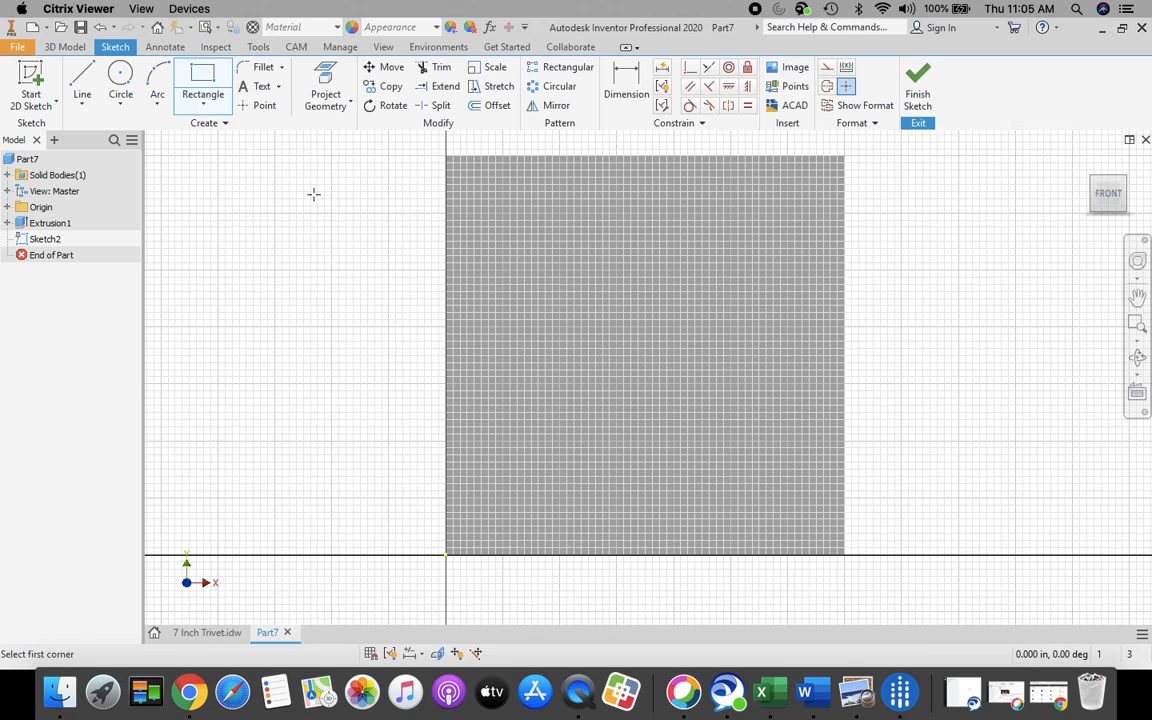
click(491, 493)
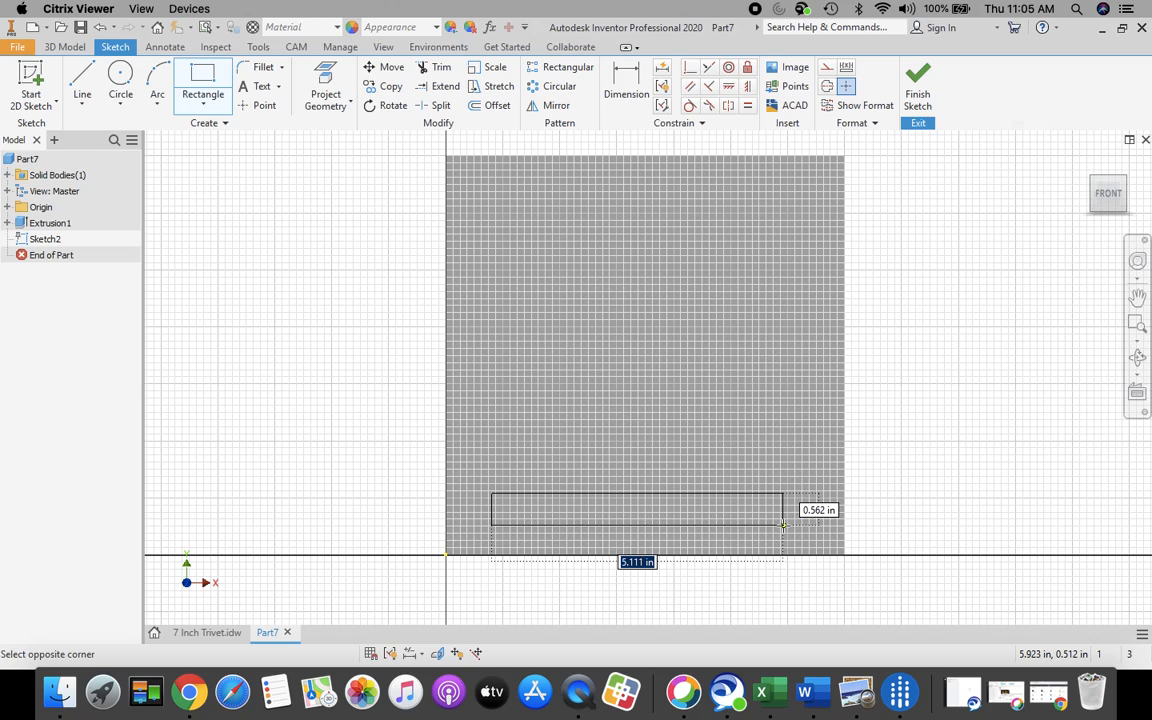
text(5.5)
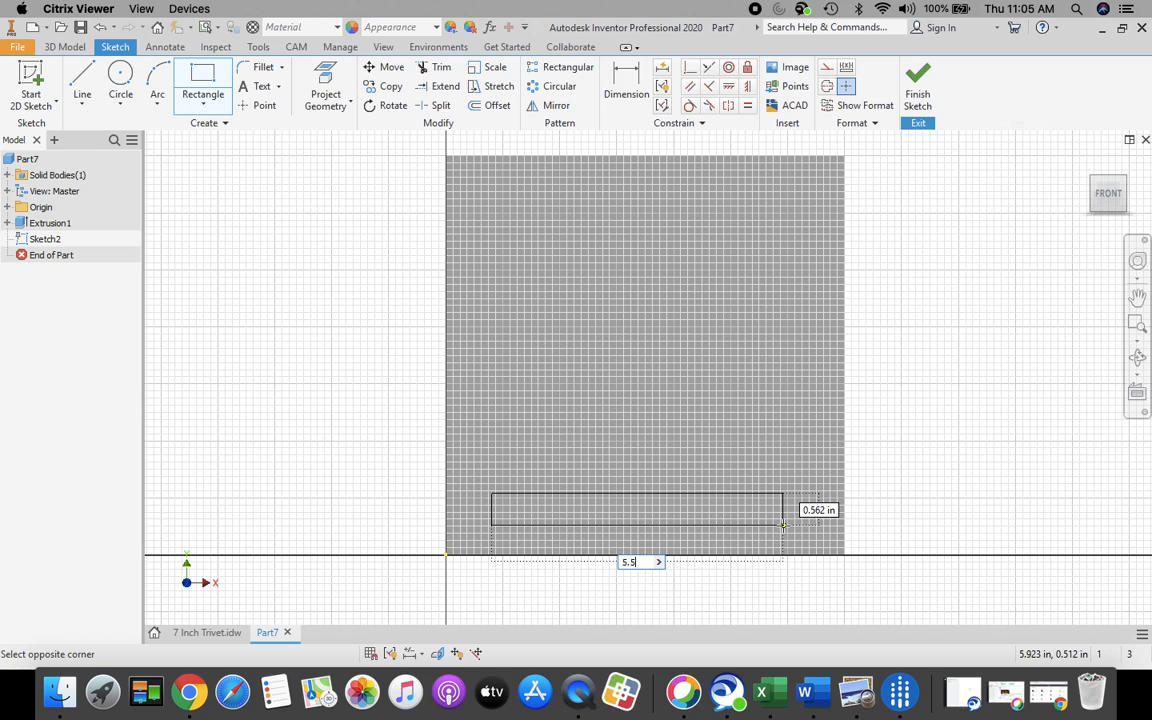
key(Tab)
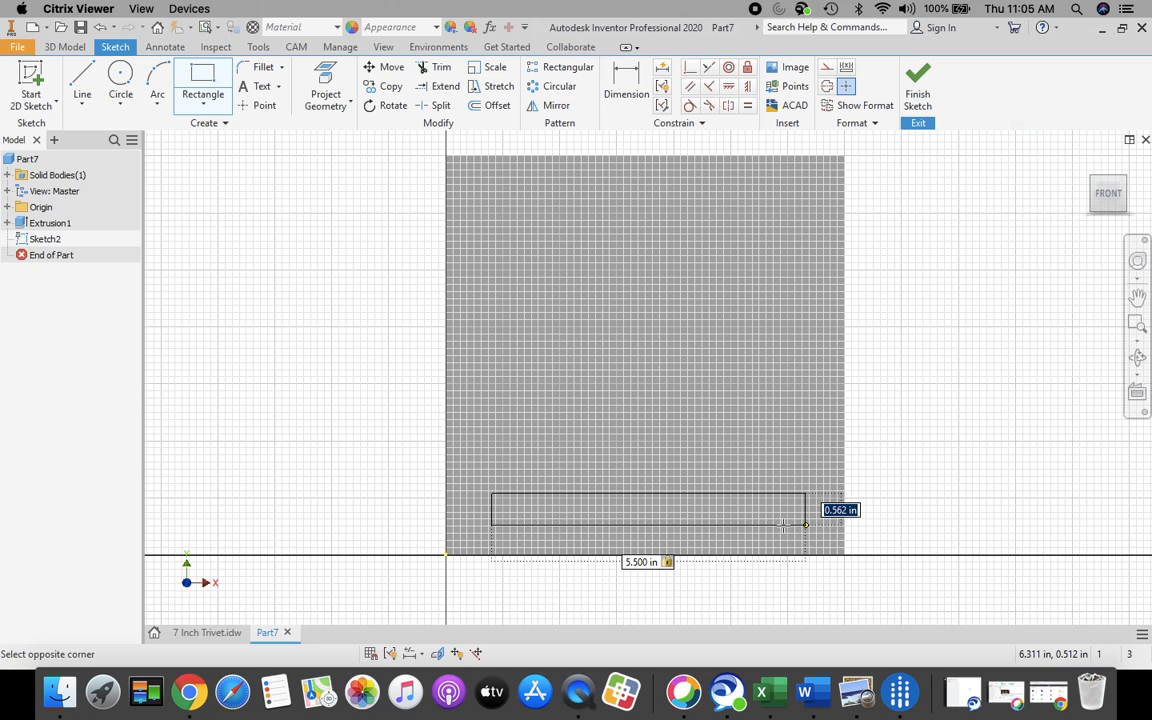
text(.5)
key(Return)
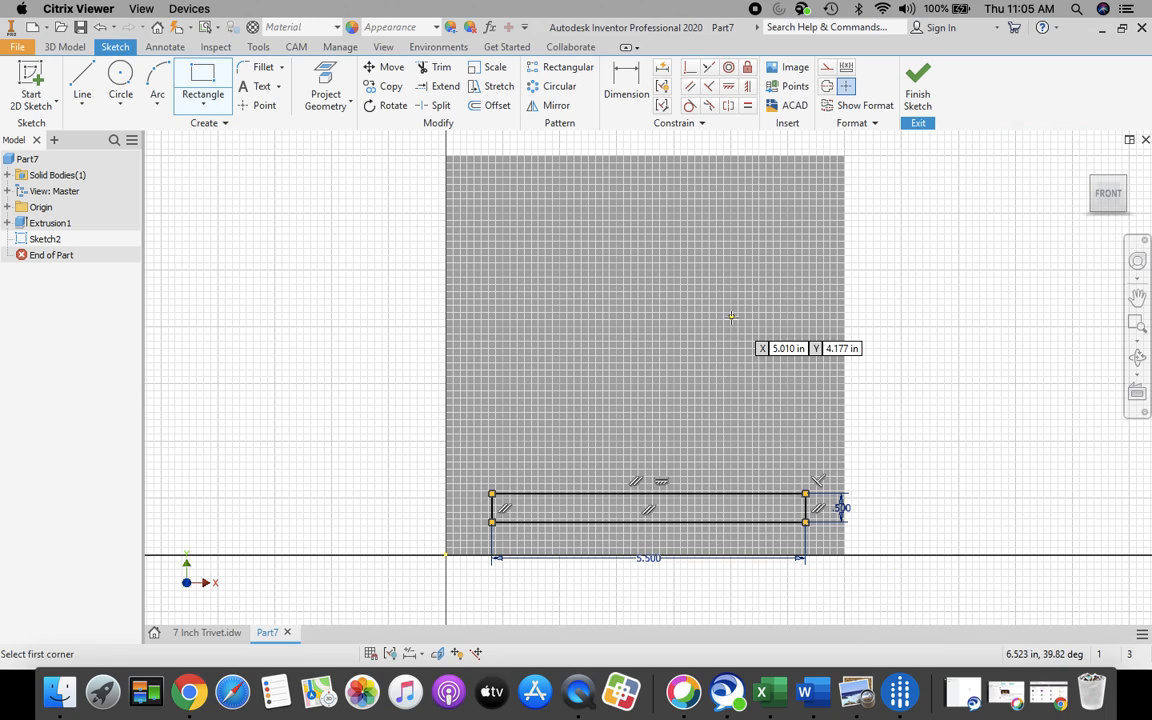
key(Escape)
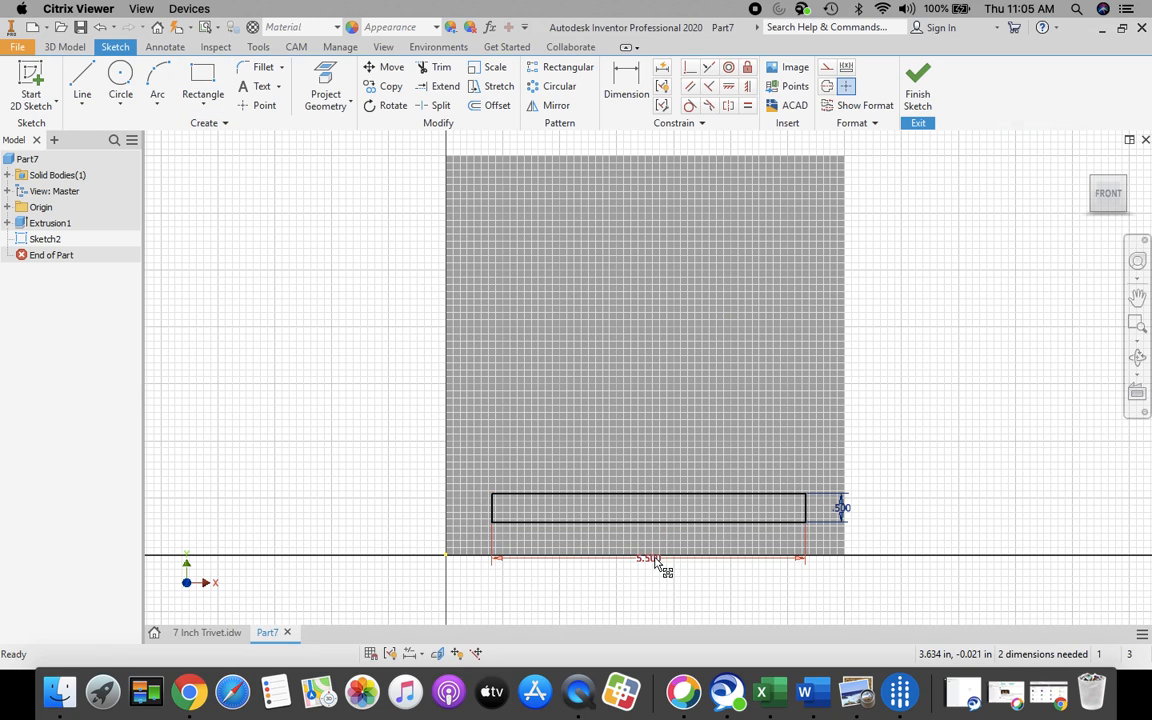
drag(657, 565, 662, 511)
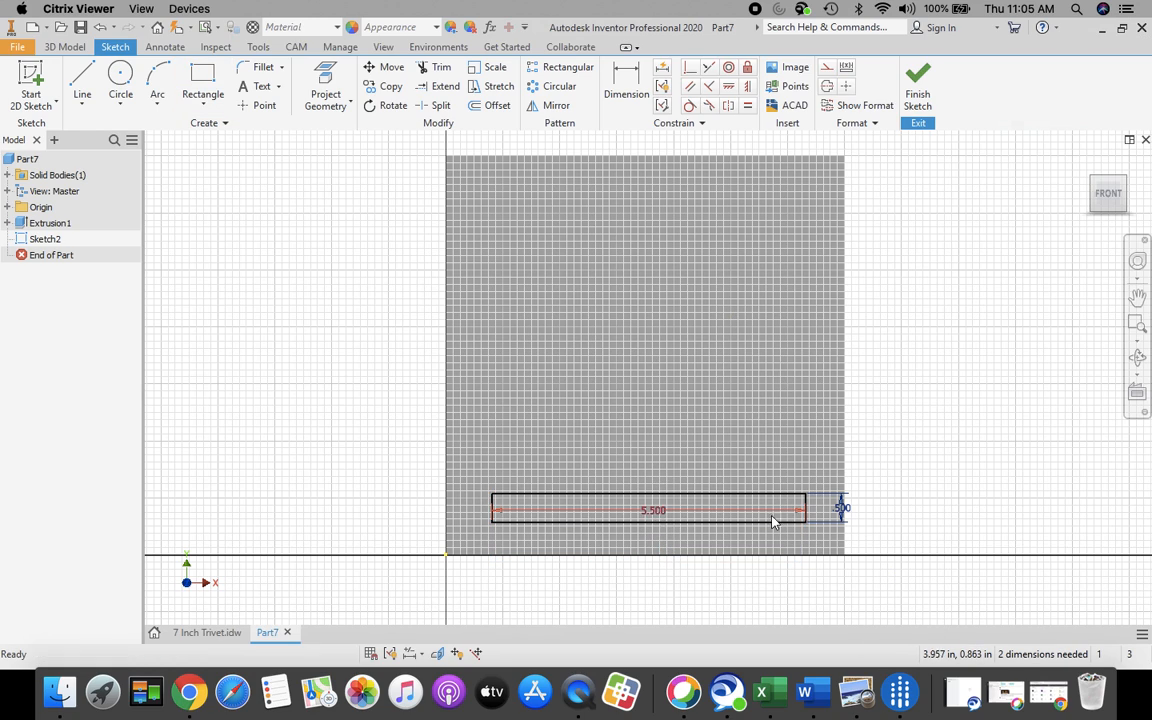
- Move the slot rectangle's height dimension inside it and dimension its lower edge 0.75 in above the plate's bottom edge
drag(848, 511, 792, 522)
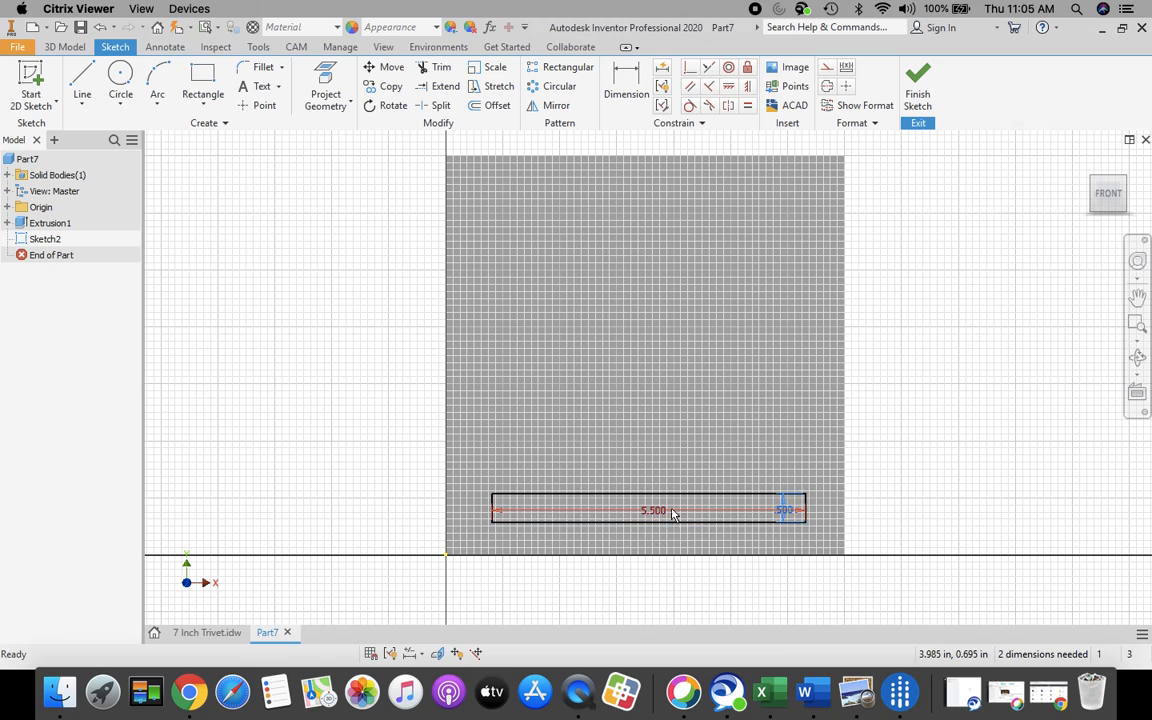
click(627, 88)
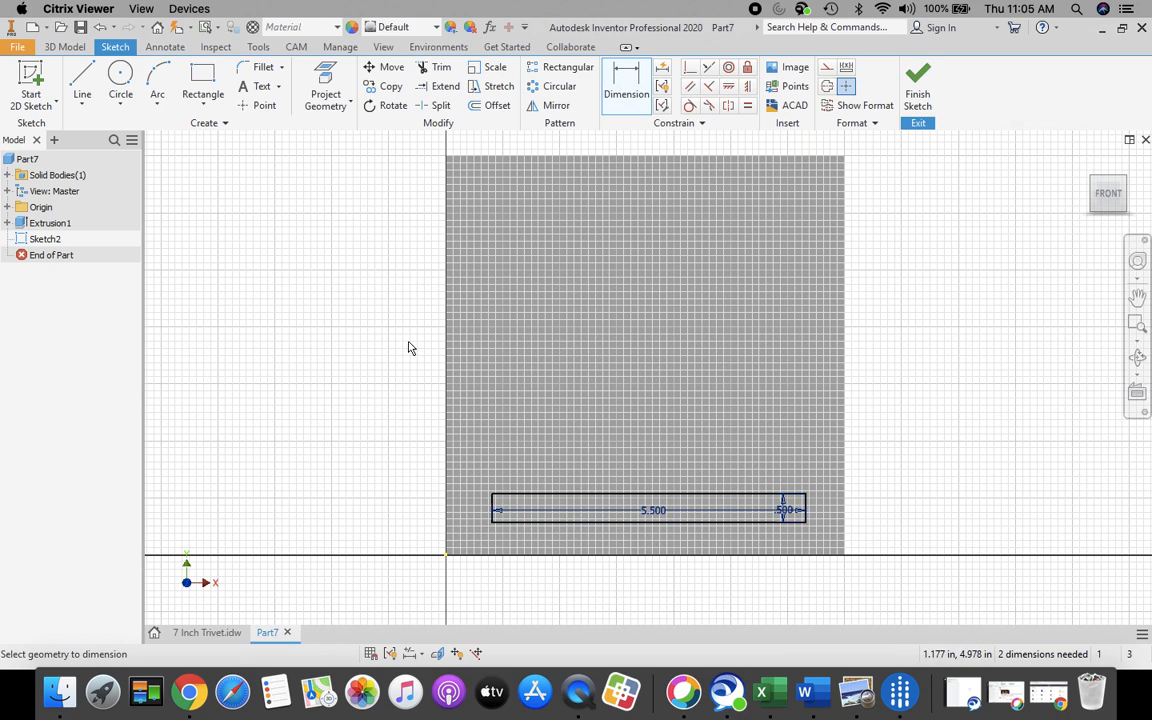
click(557, 558)
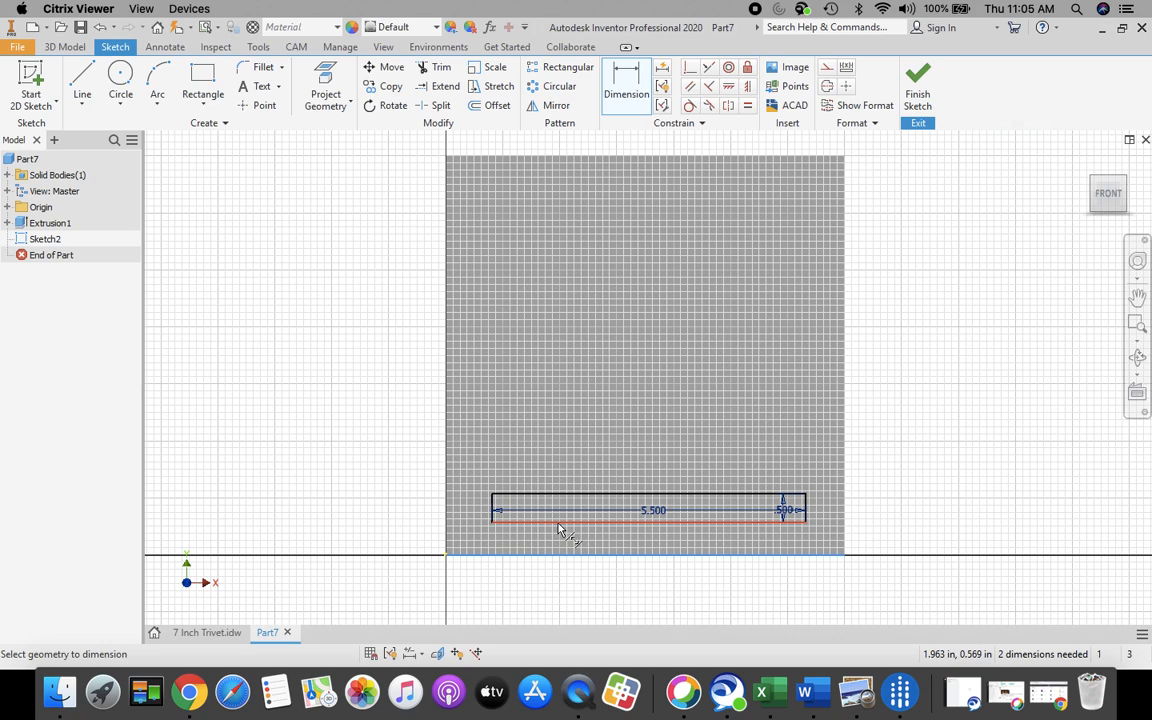
click(558, 522)
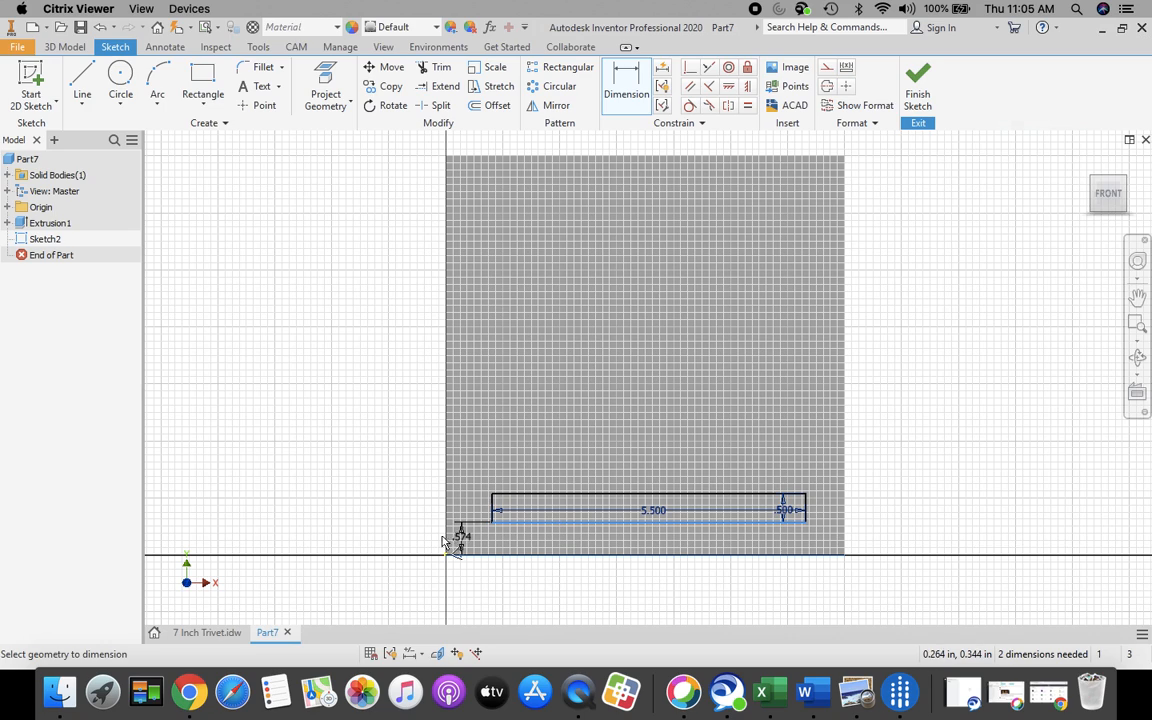
click(410, 540)
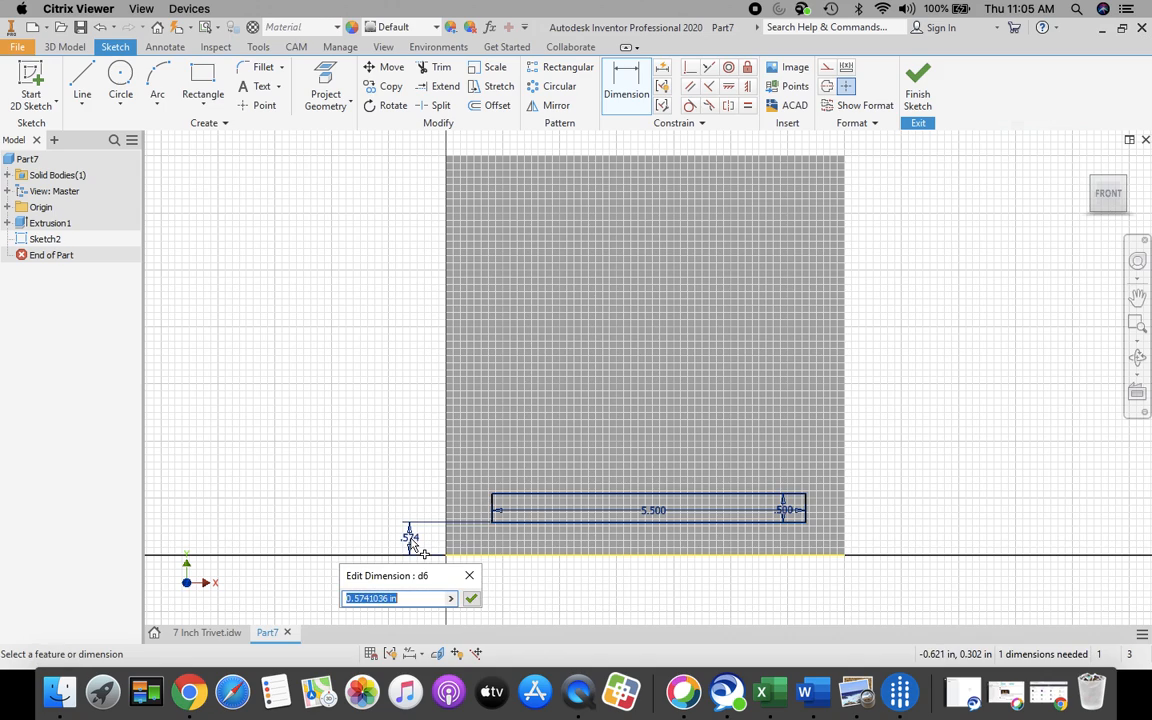
text(.75)
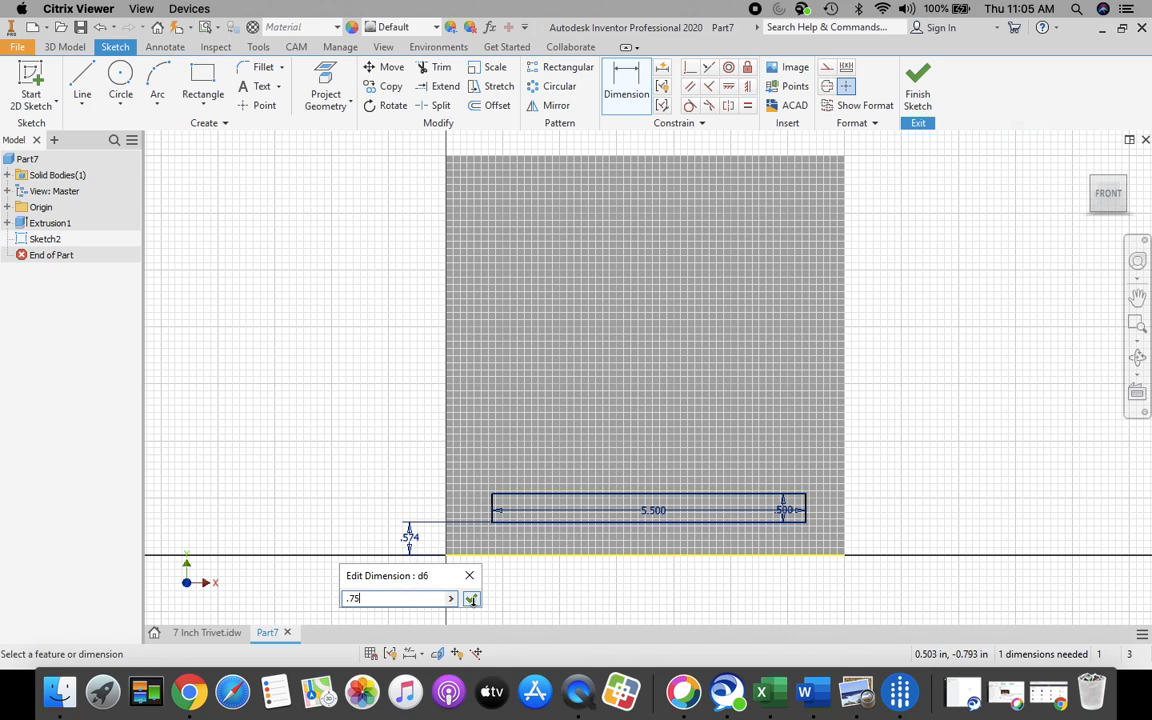
click(471, 598)
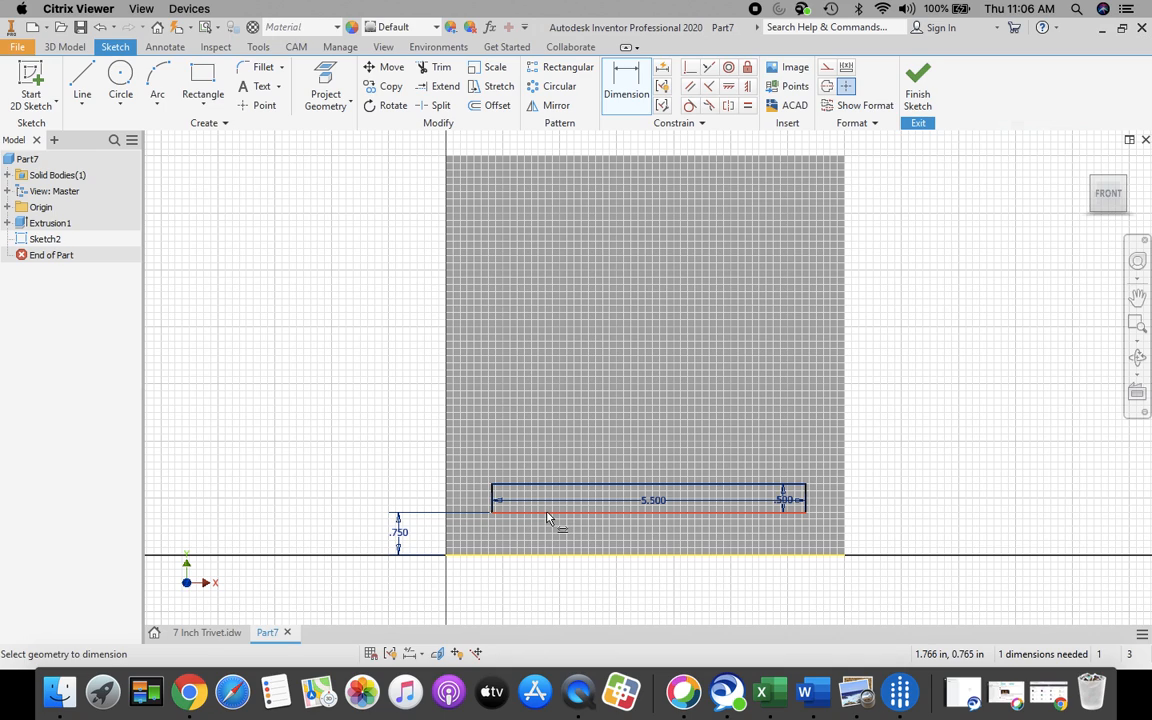
- Dimension the slot rectangle's left end 0.75 in from the plate's left edge
click(447, 488)
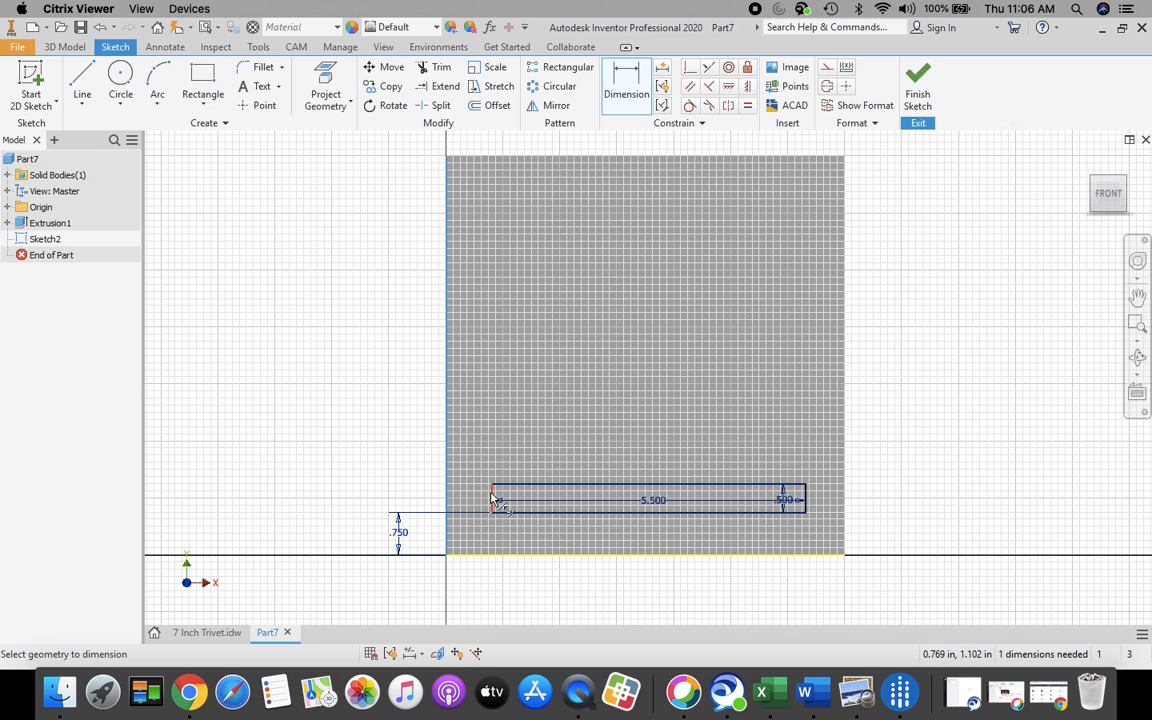
click(491, 497)
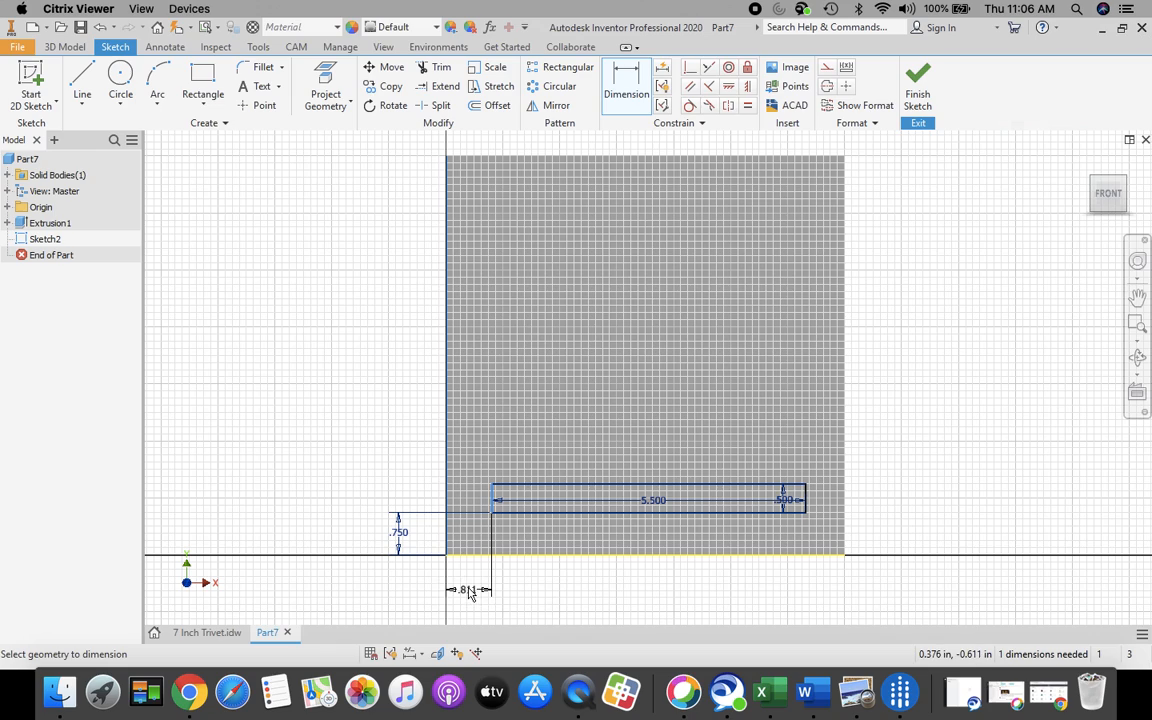
click(469, 586)
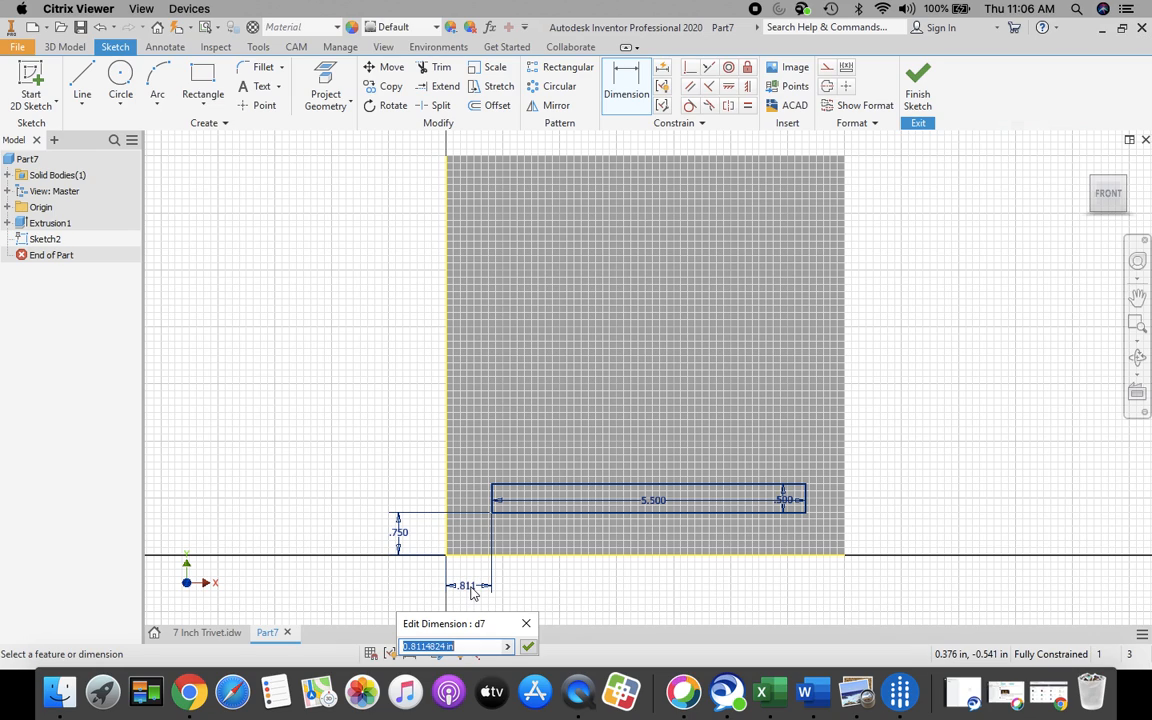
text(.75)
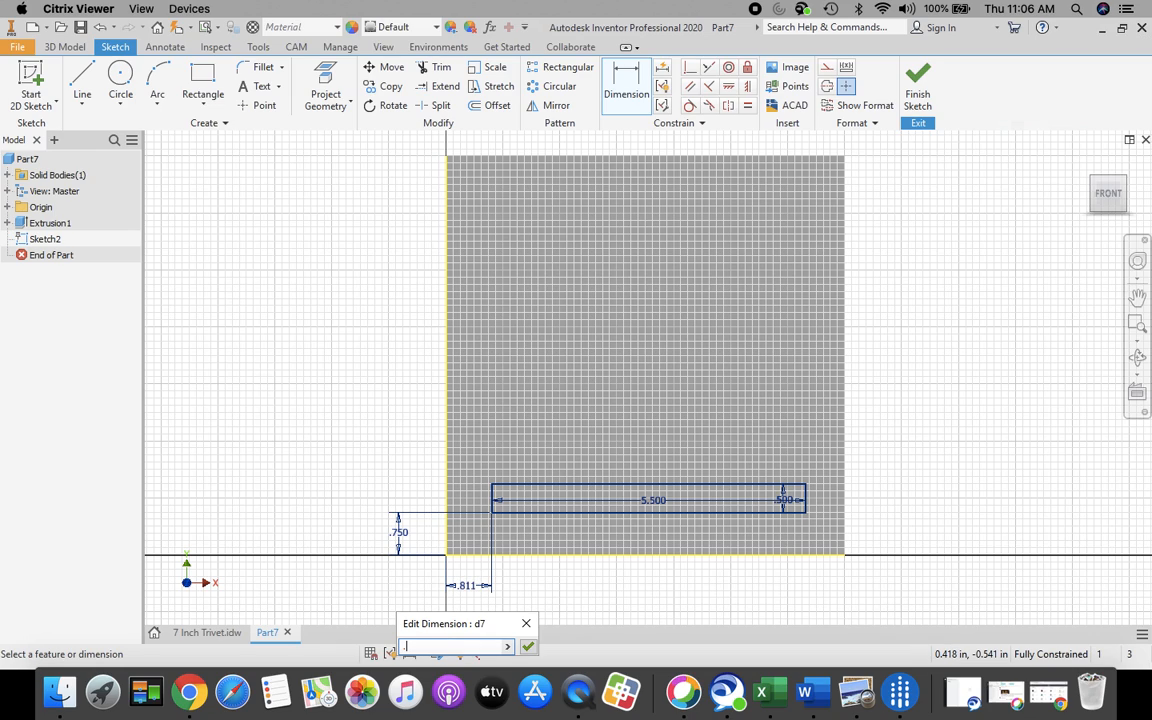
click(526, 646)
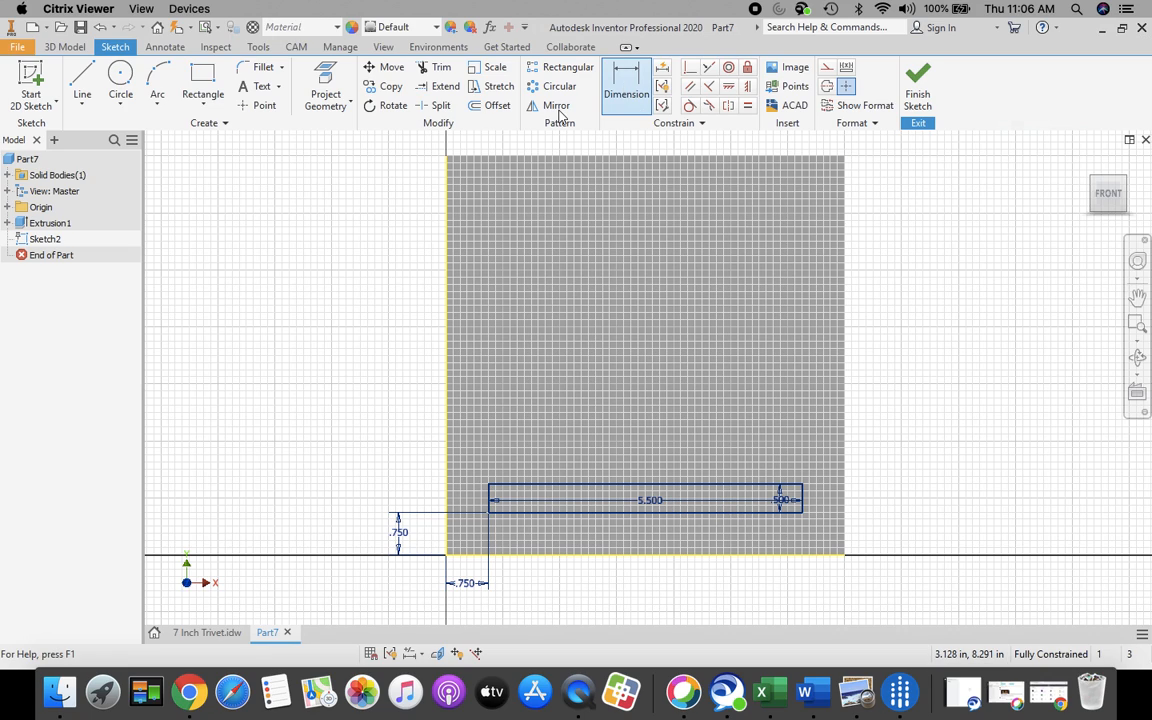
- Sketch a second 5.5 by 0.5 in rectangle above the first slot, with its left end aligned to it
click(201, 77)
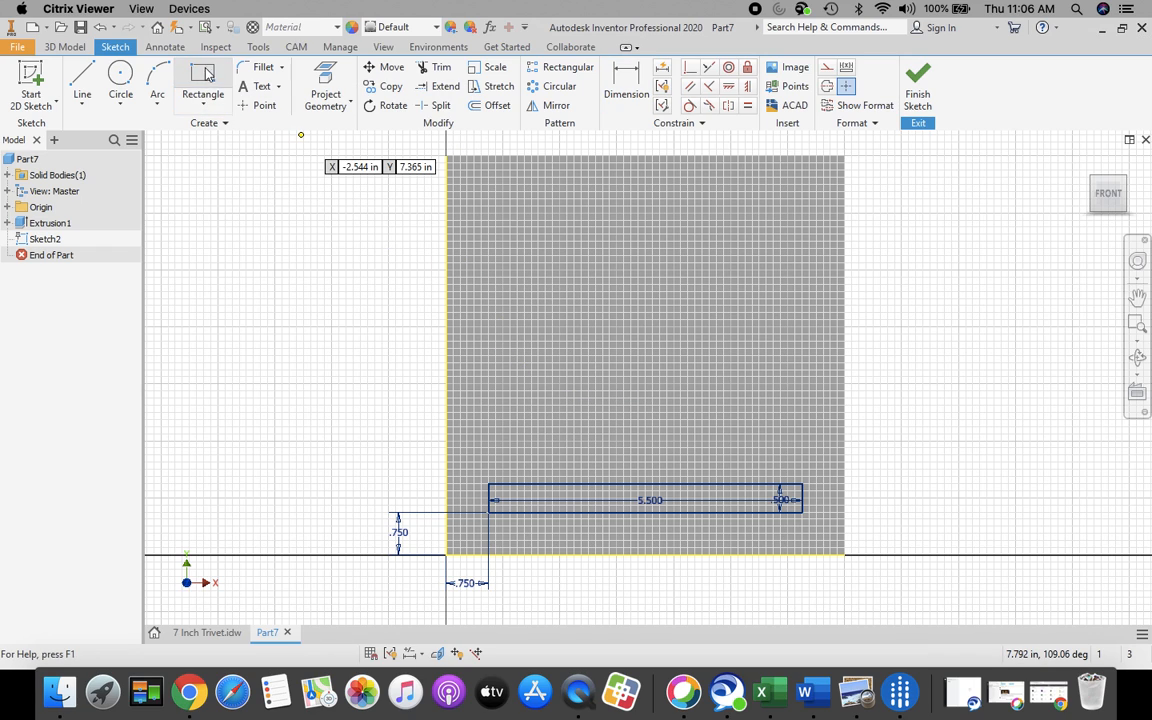
click(488, 392)
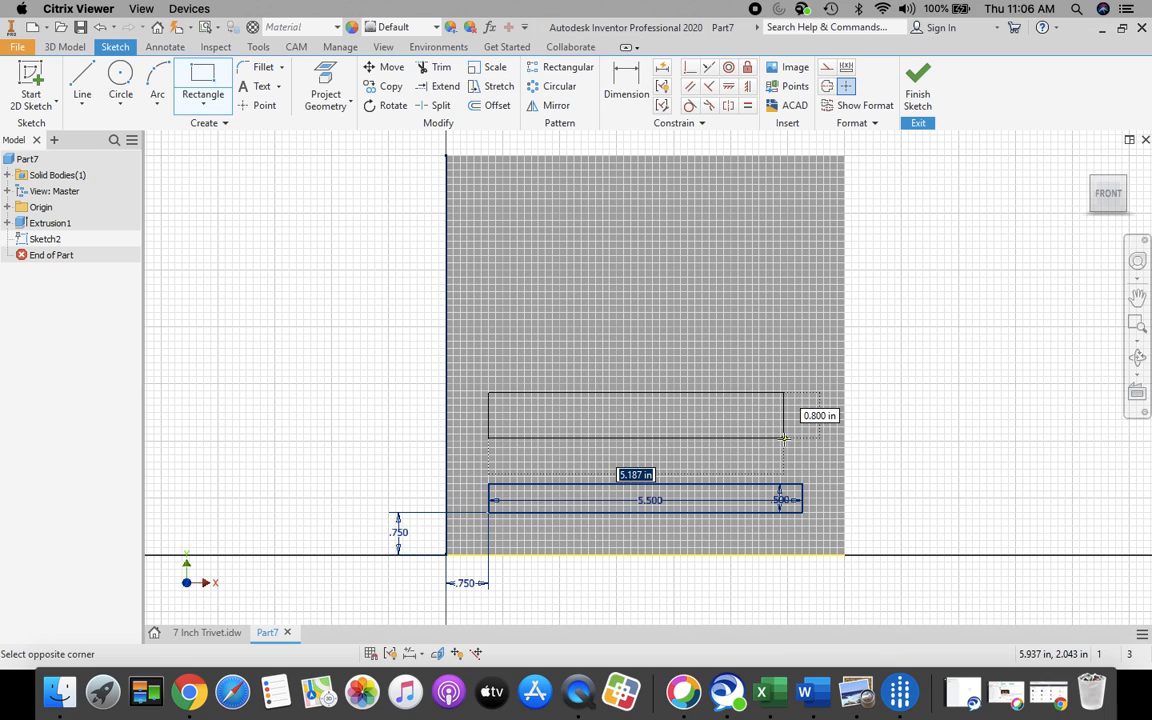
text(5.5)
key(Tab)
text(.)
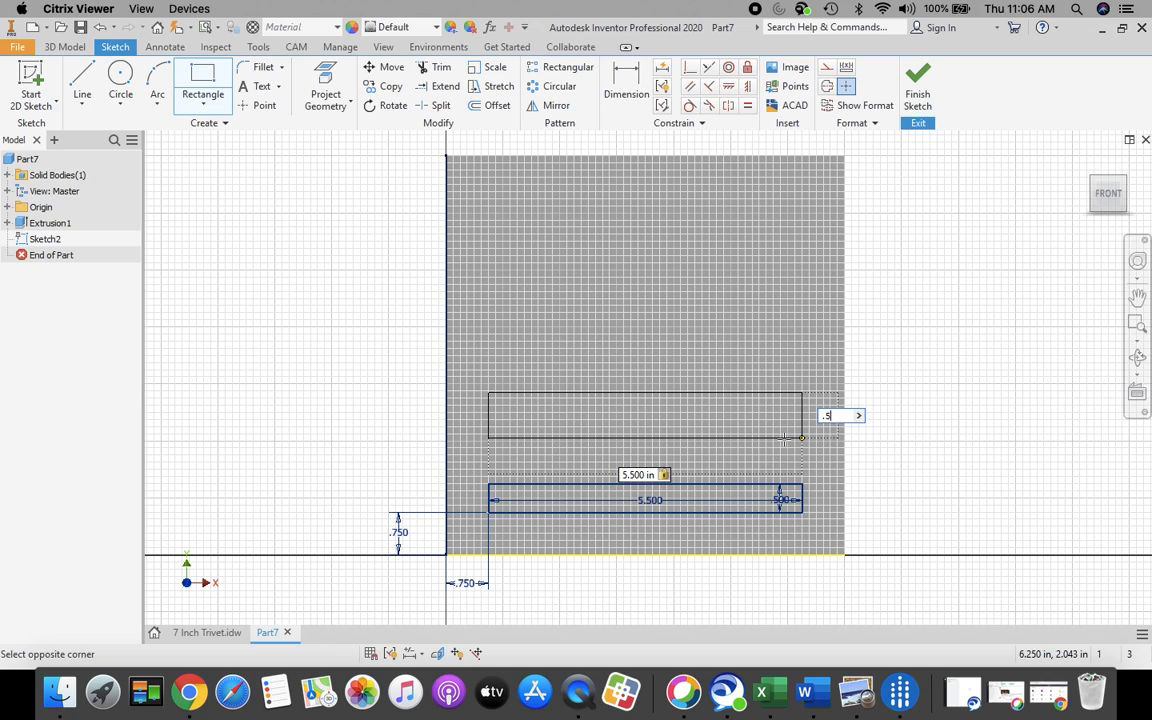
text(500)
key(Return)
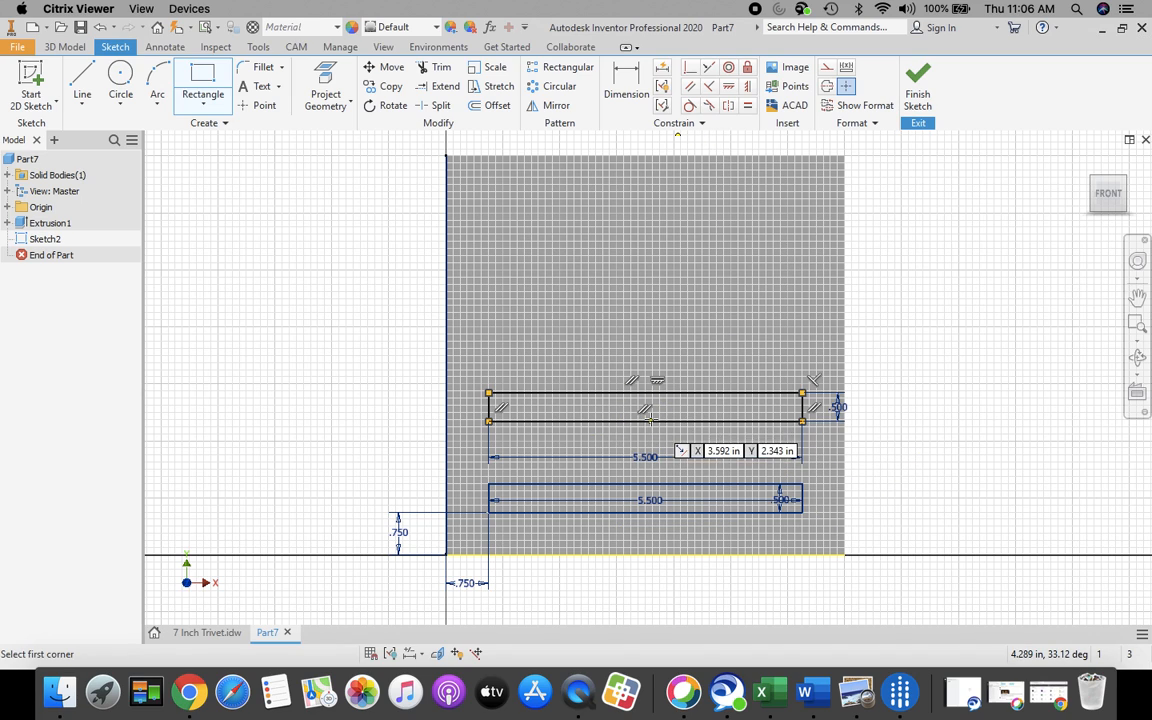
- Reposition the second rectangle's length and height dimensions inside its outline
click(626, 92)
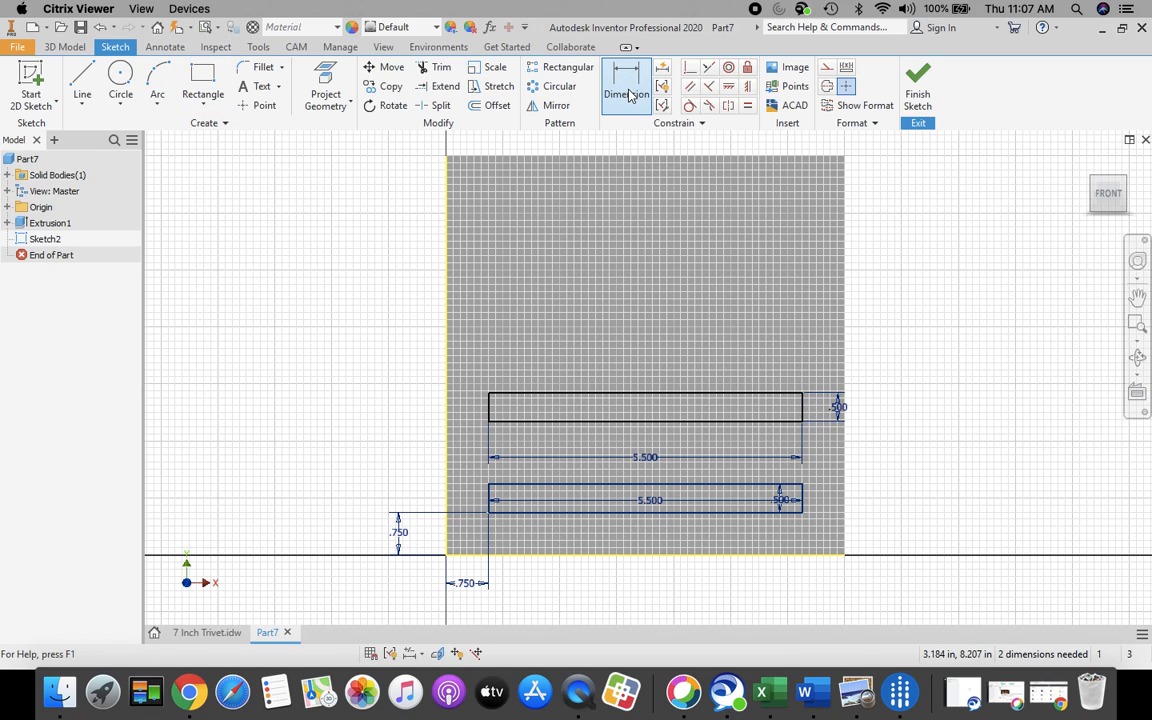
click(645, 458)
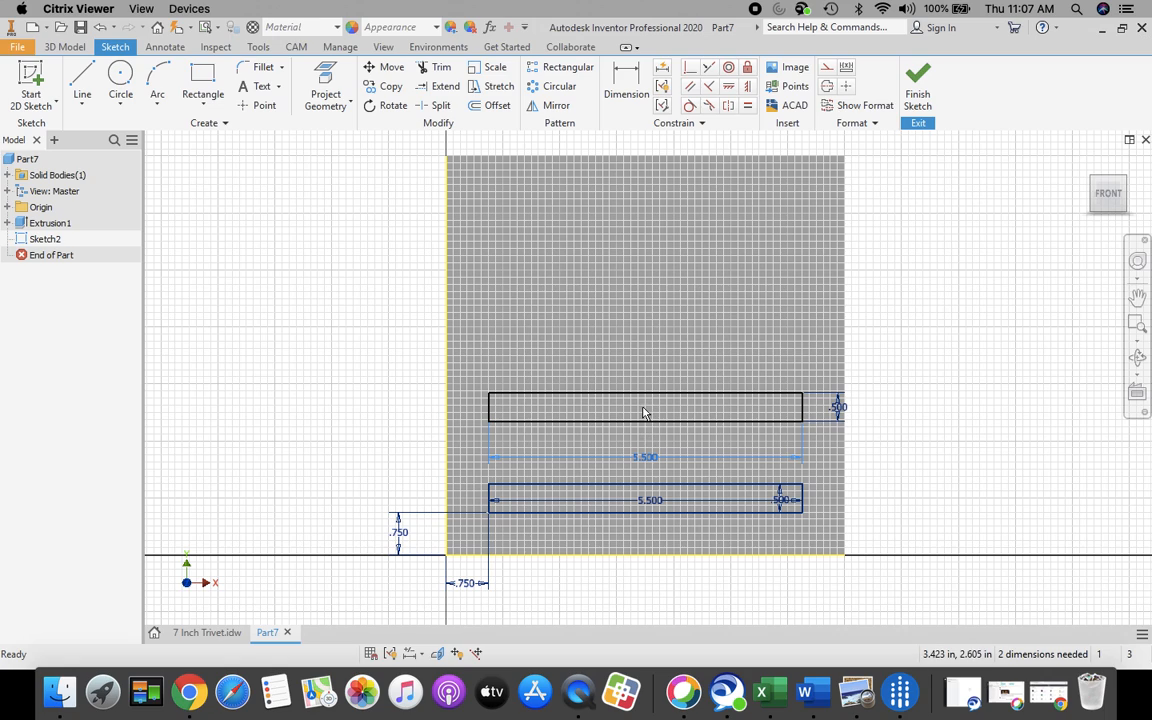
drag(656, 451, 656, 408)
drag(840, 414, 775, 408)
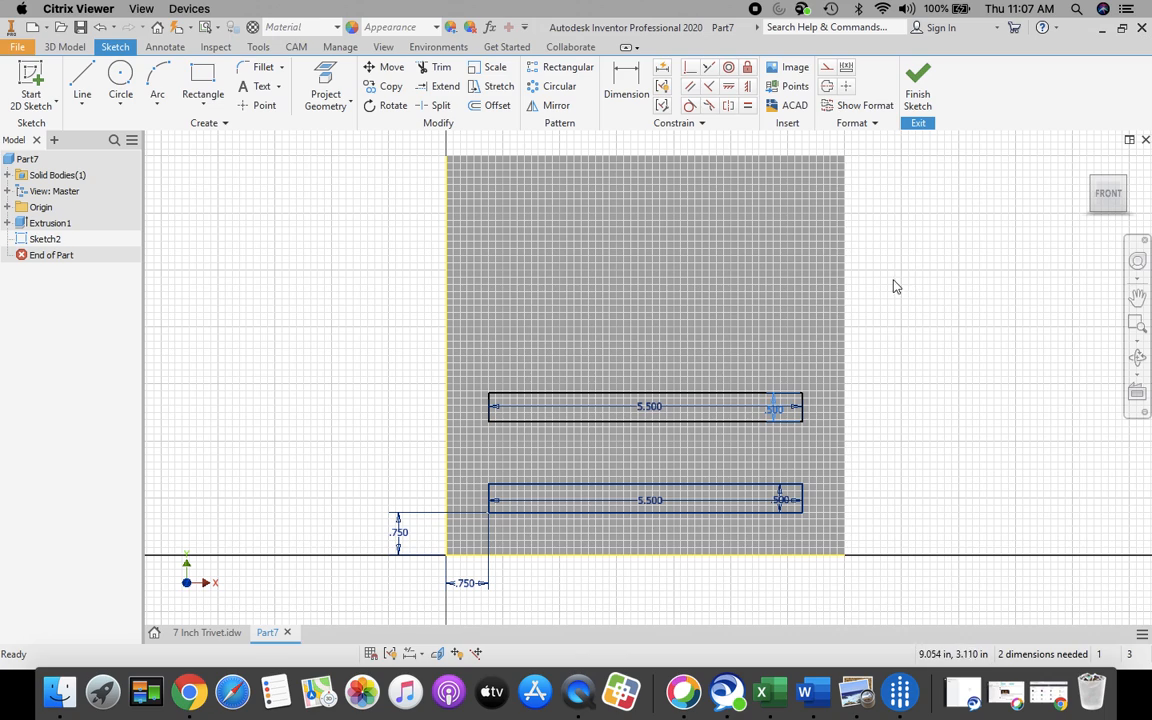
- Dimension the gap between the two slot rectangles as 0.75 in and line that dimension up with the one below
click(628, 80)
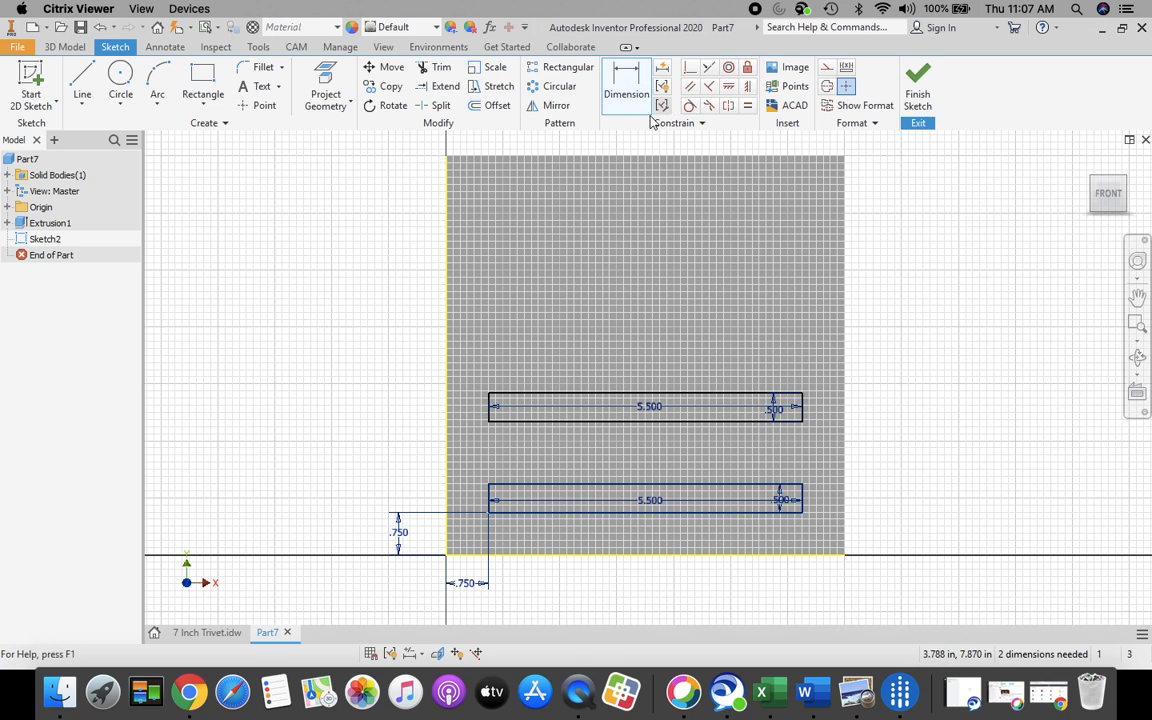
click(543, 487)
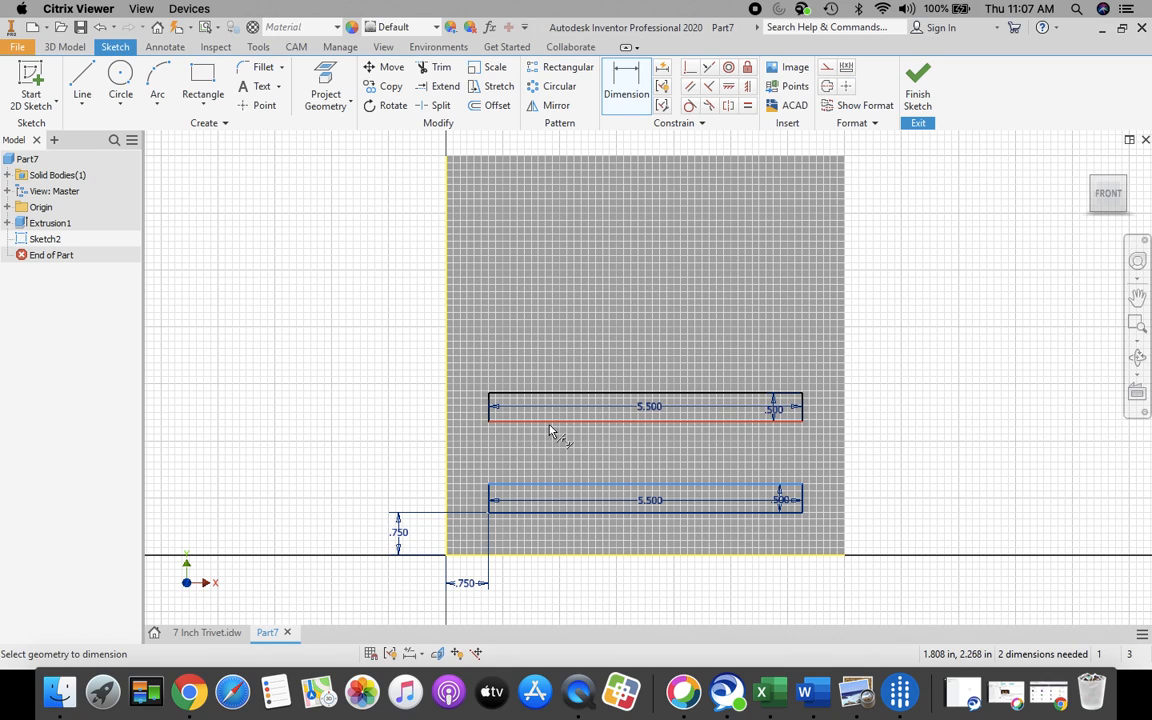
click(548, 423)
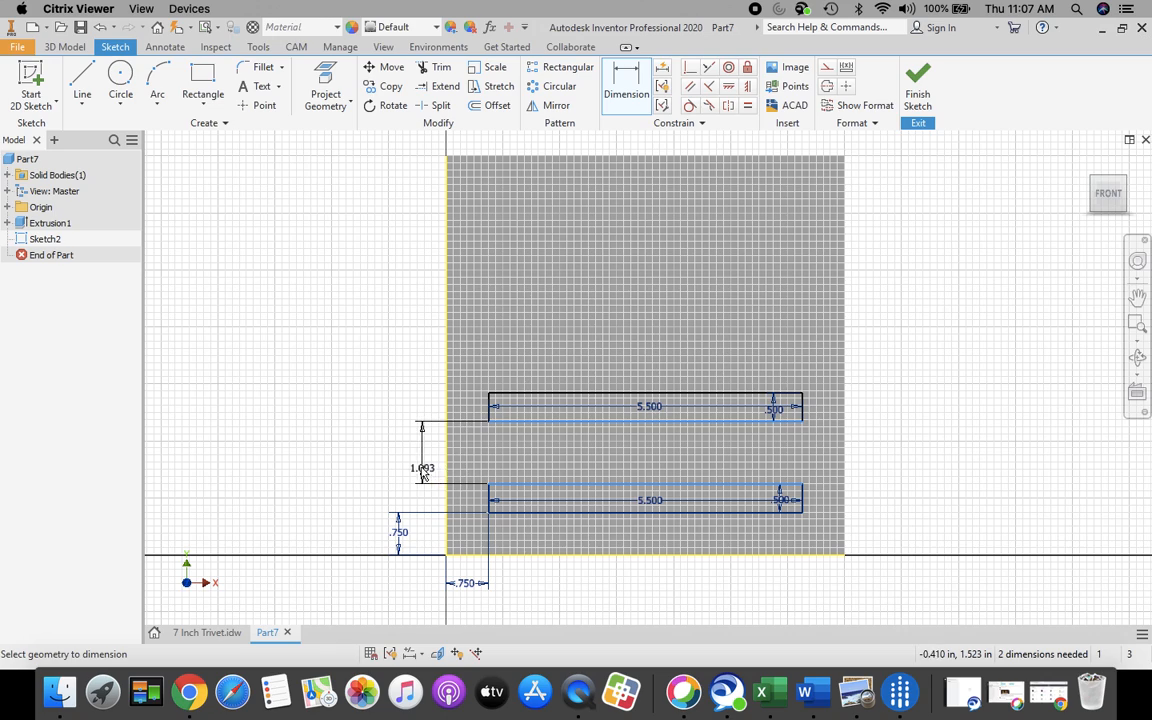
click(405, 462)
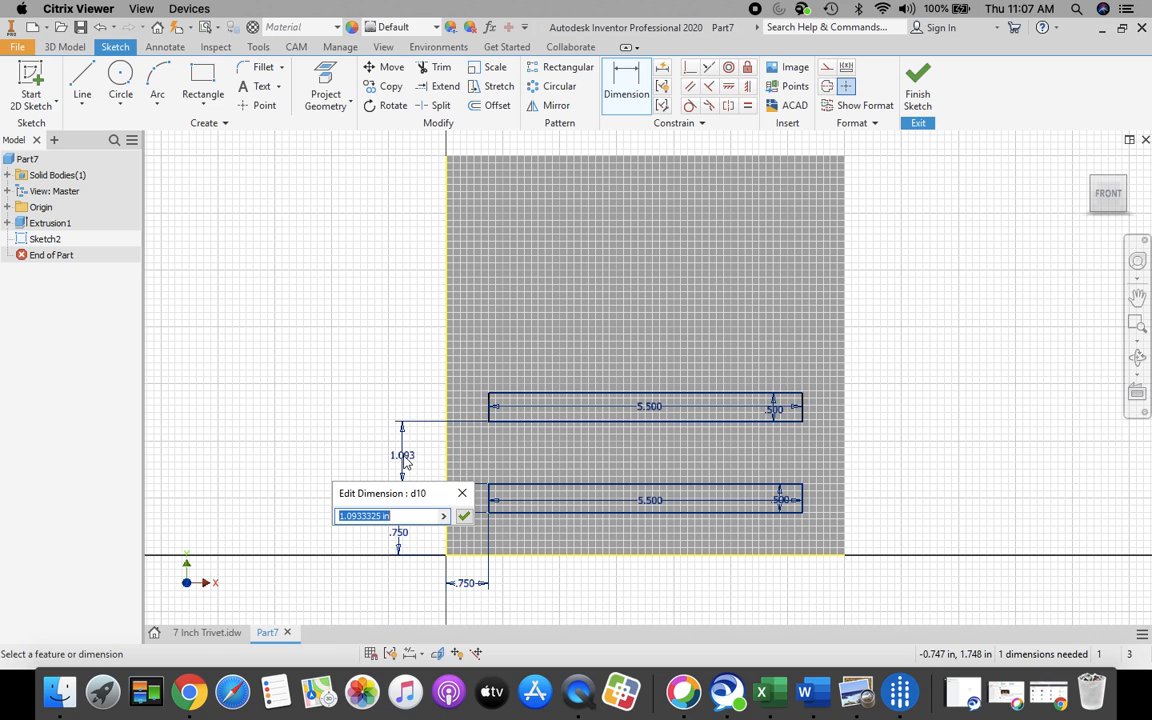
text(.75)
click(464, 515)
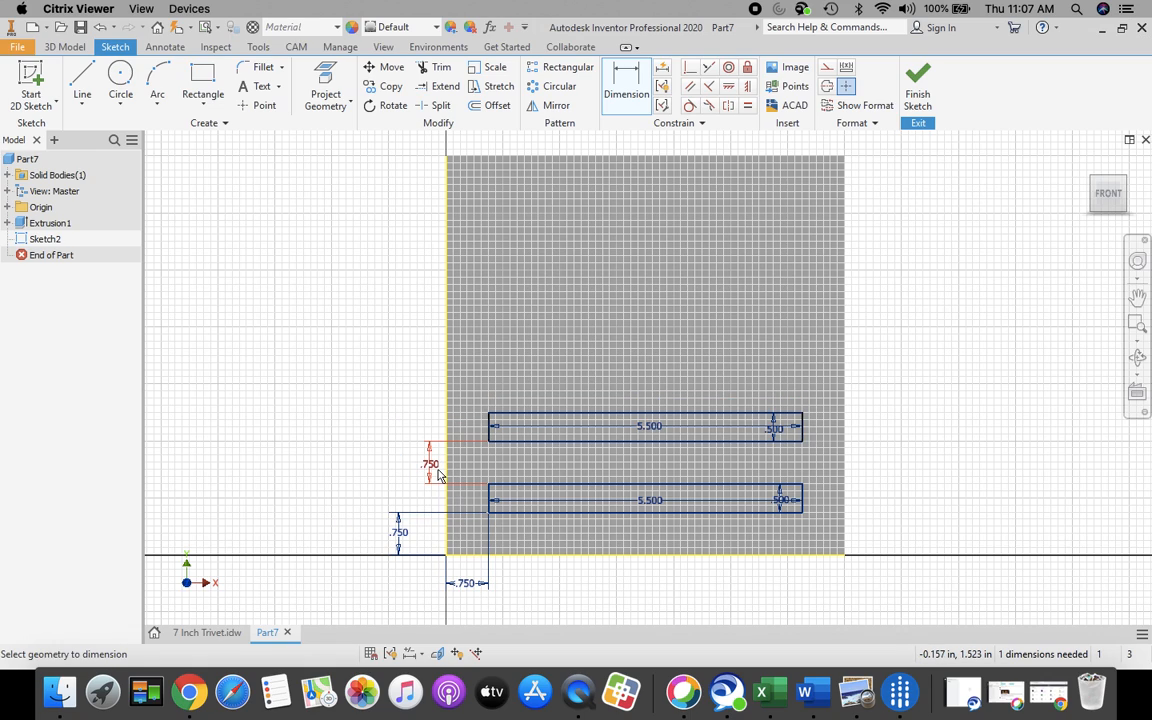
drag(438, 475, 402, 475)
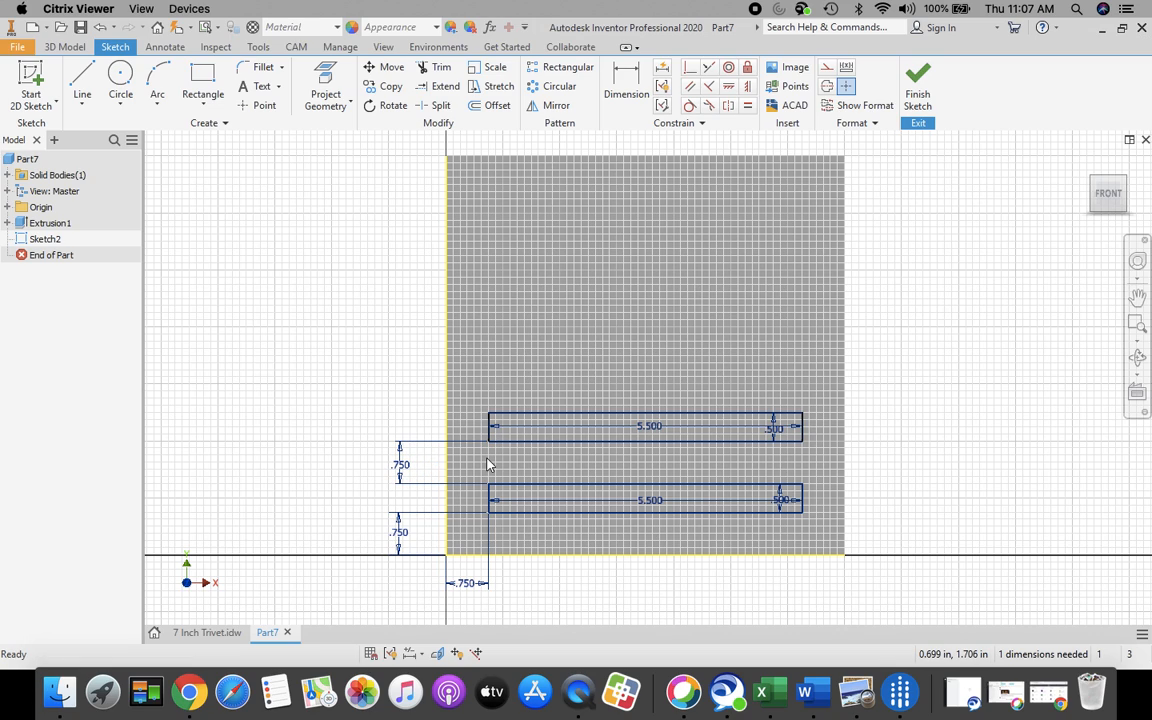
- Dimension the second rectangle's left end 0.75 in from the plate's left edge
click(613, 100)
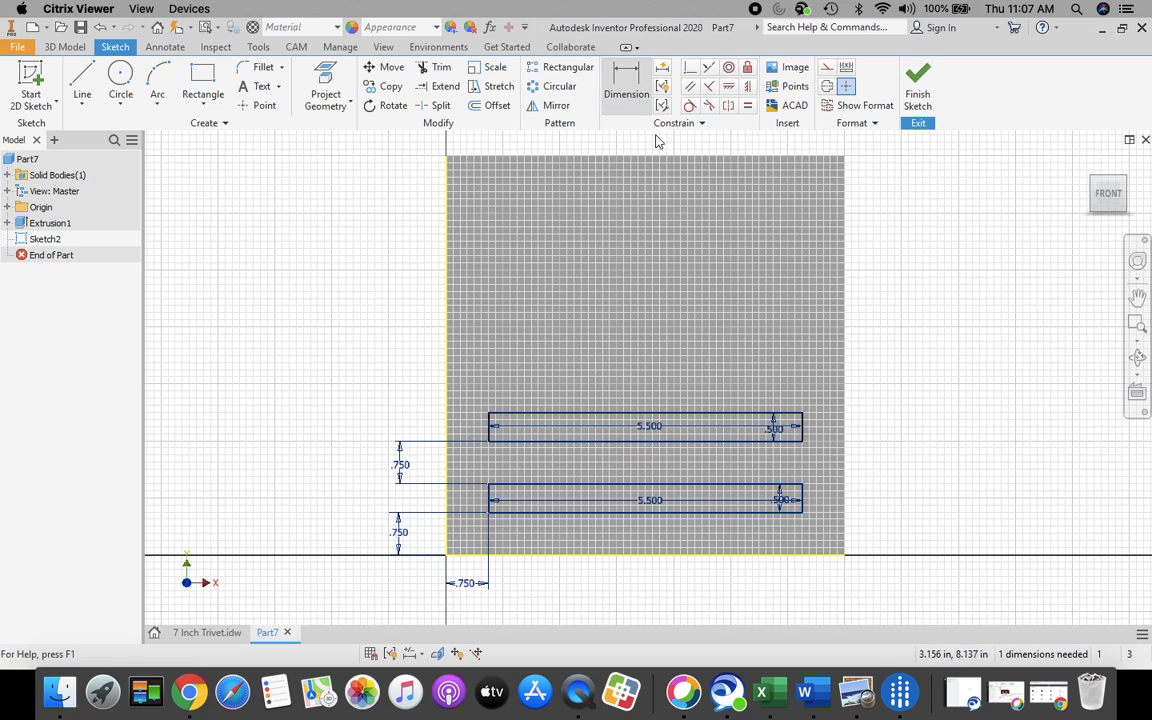
click(490, 428)
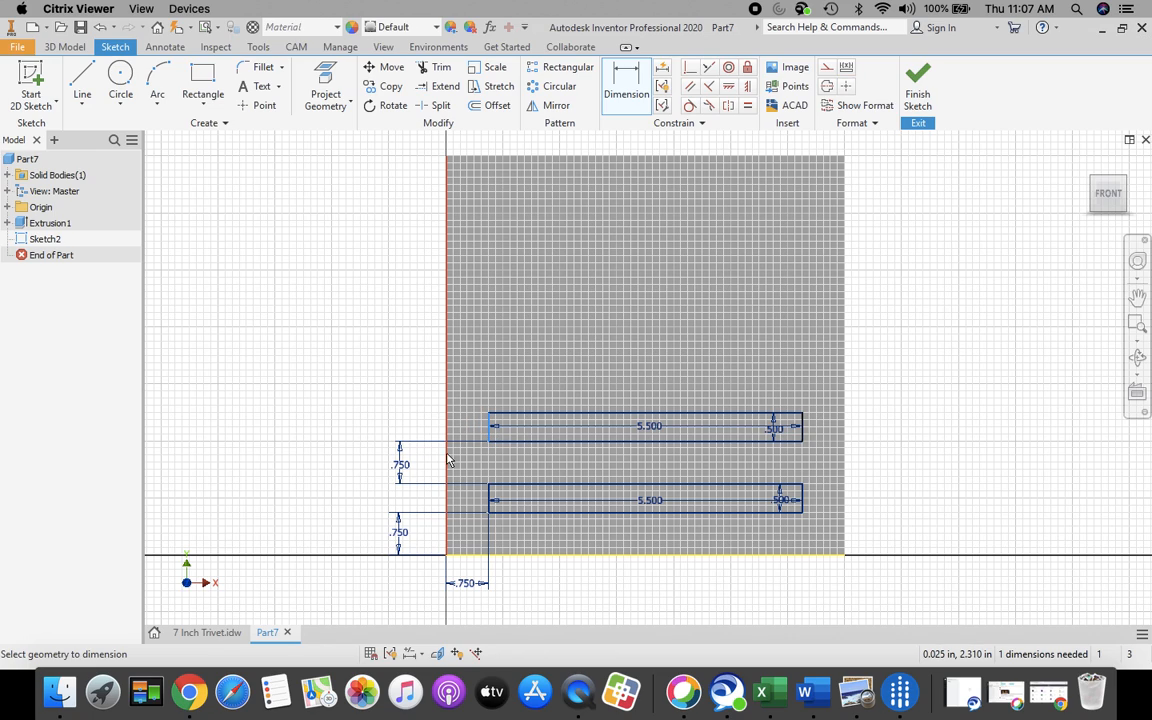
click(447, 540)
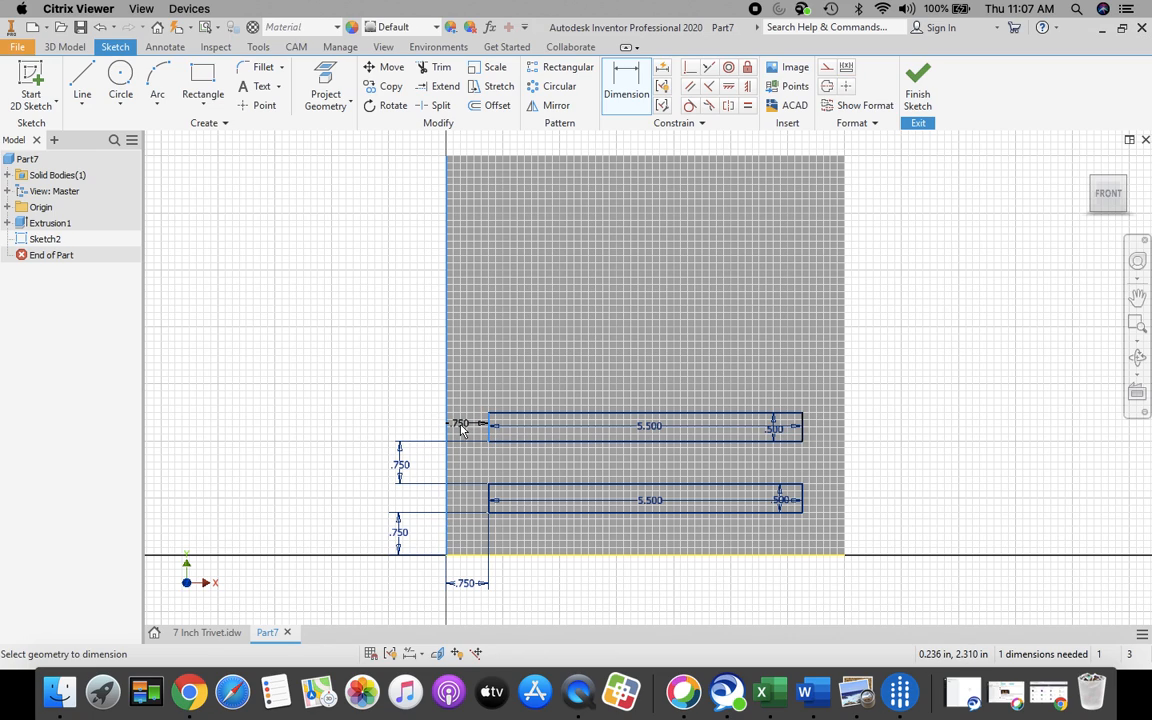
click(462, 432)
text(.)
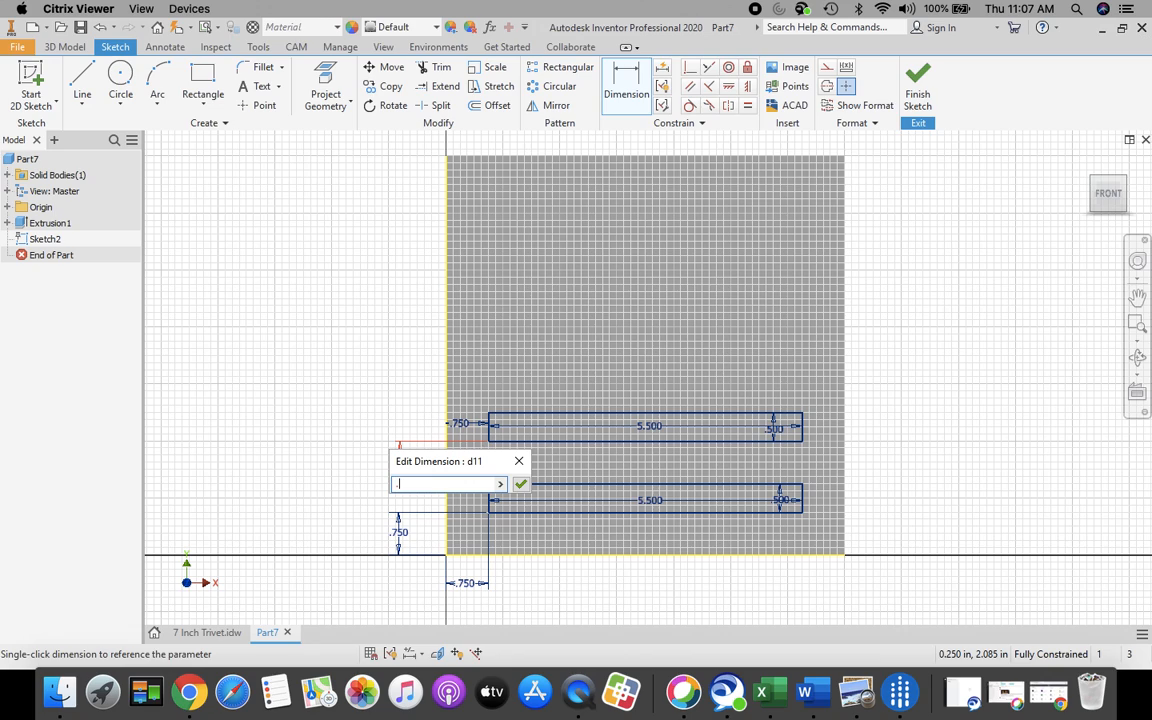
text(75)
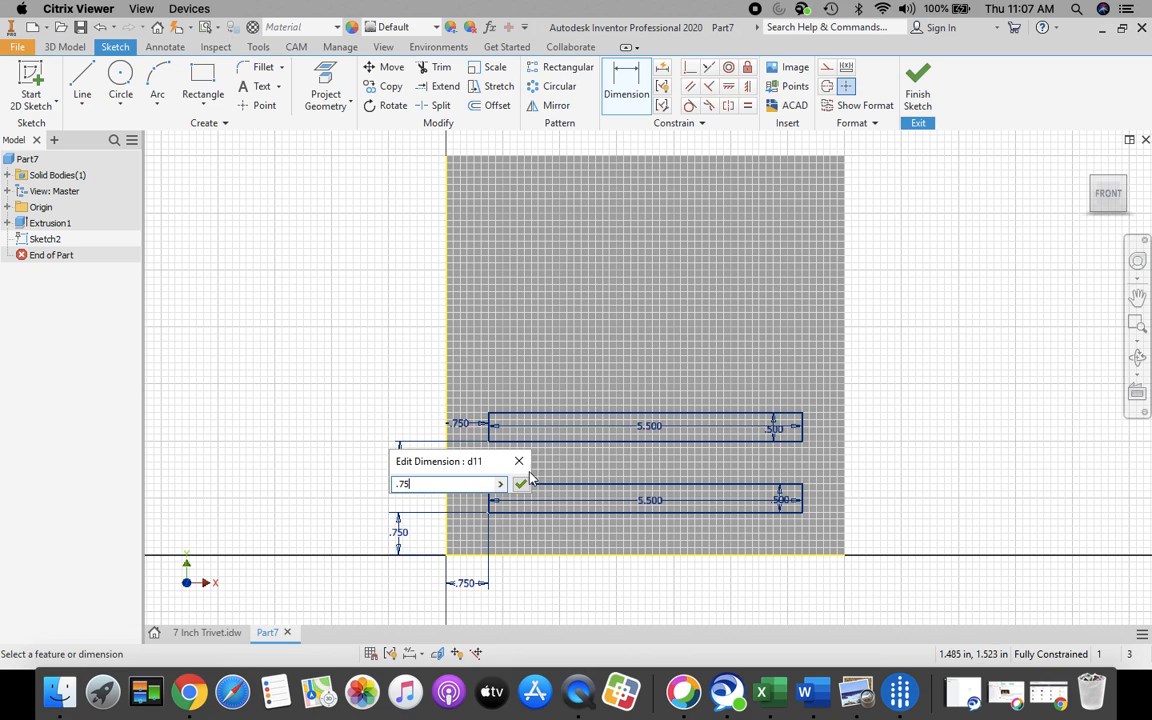
click(520, 483)
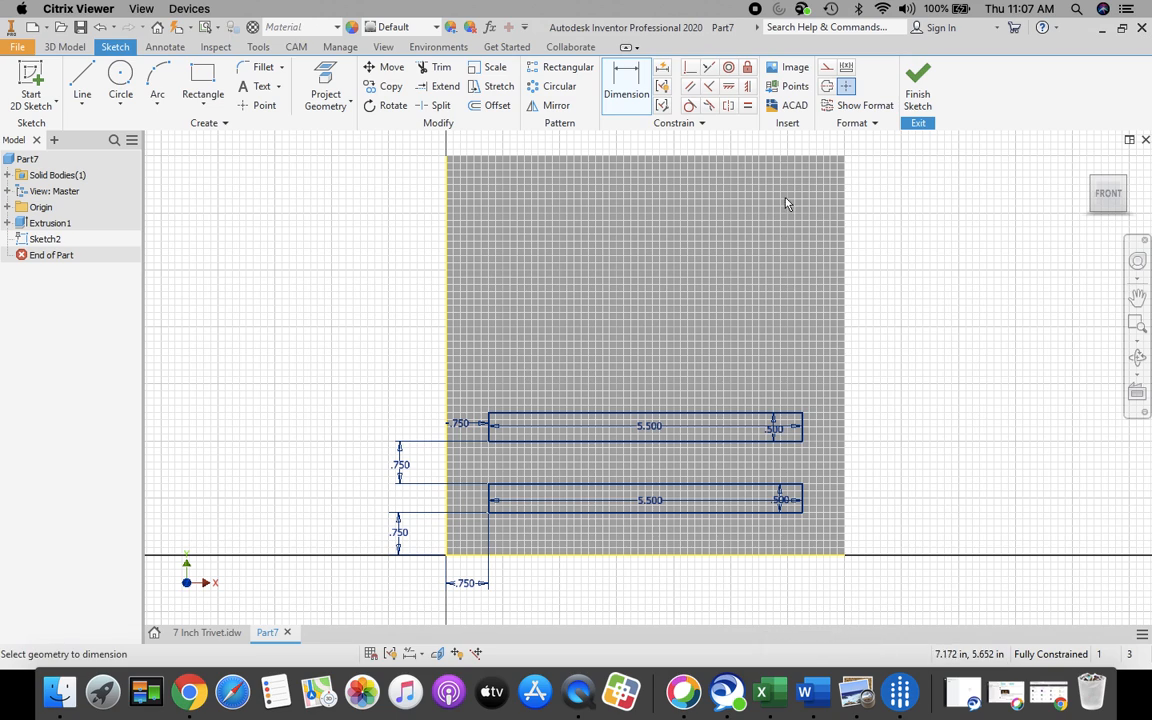
- Consult the trivet drawing, sketch a 1.75 by 0.5 in rectangle above the second slot's left end, and move its dimensions inside the outline
click(287, 632)
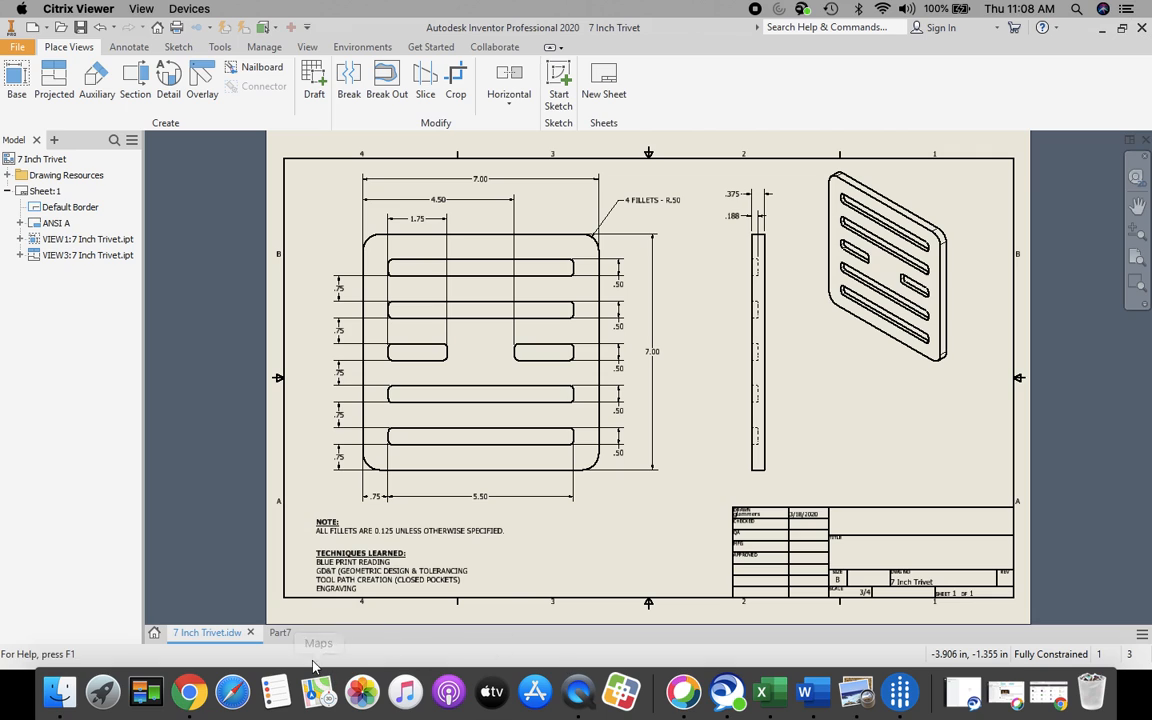
click(279, 633)
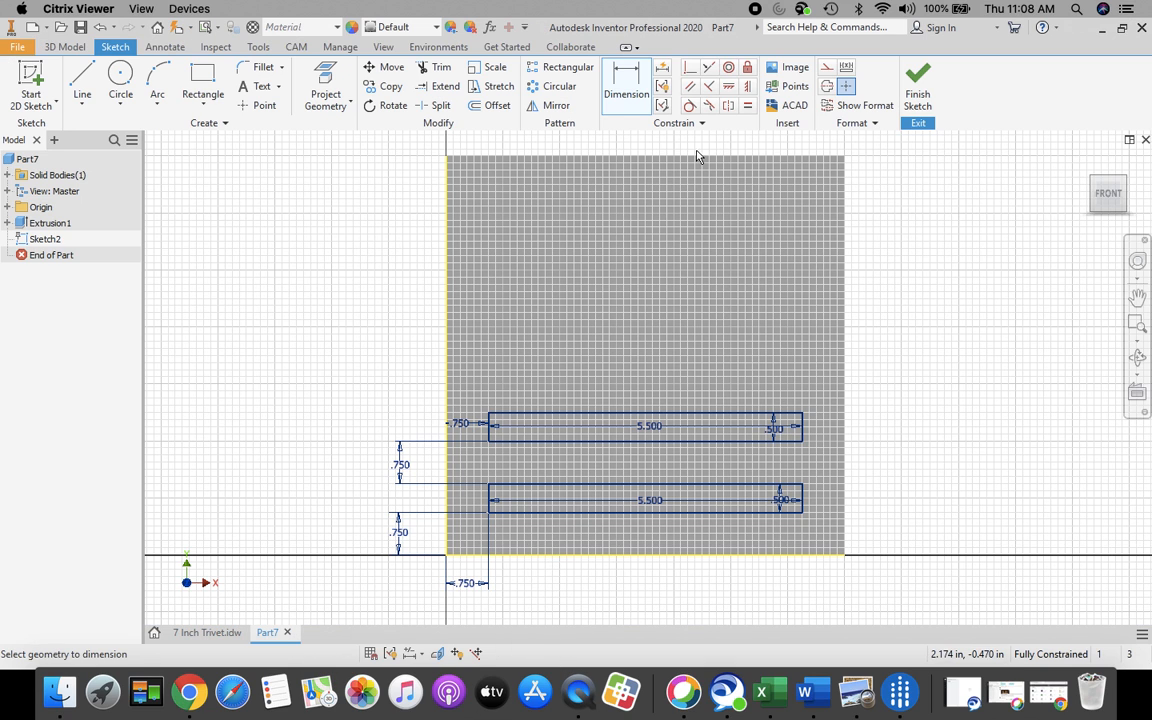
click(204, 80)
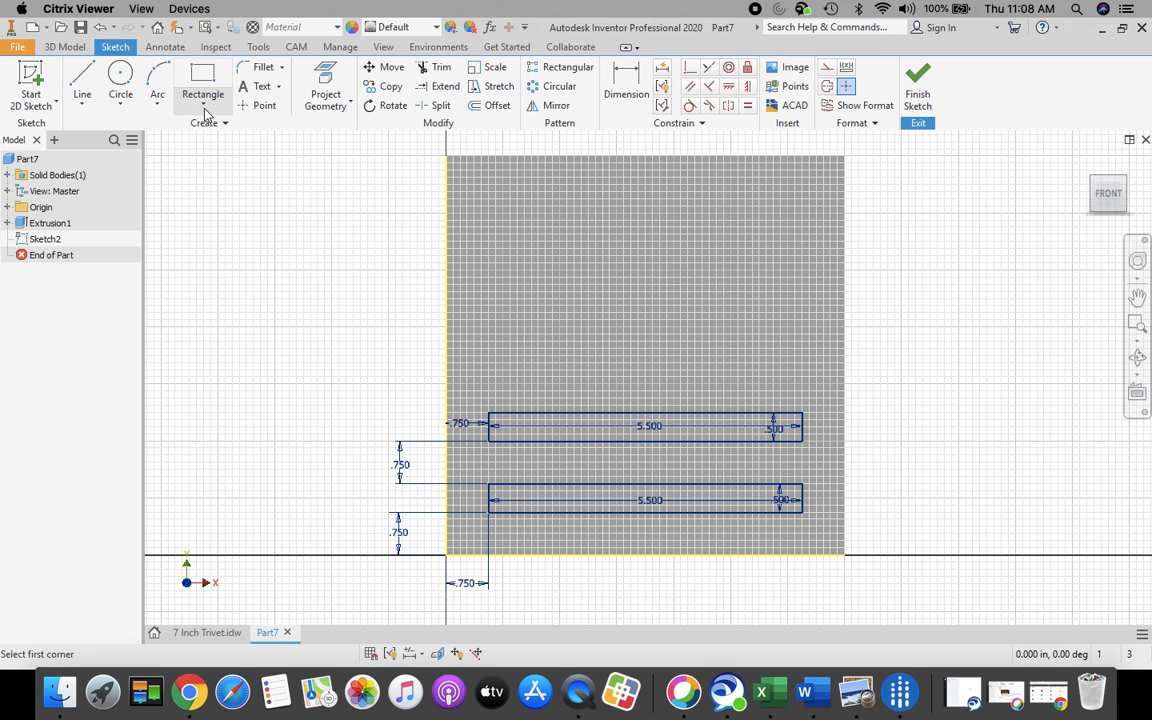
click(505, 335)
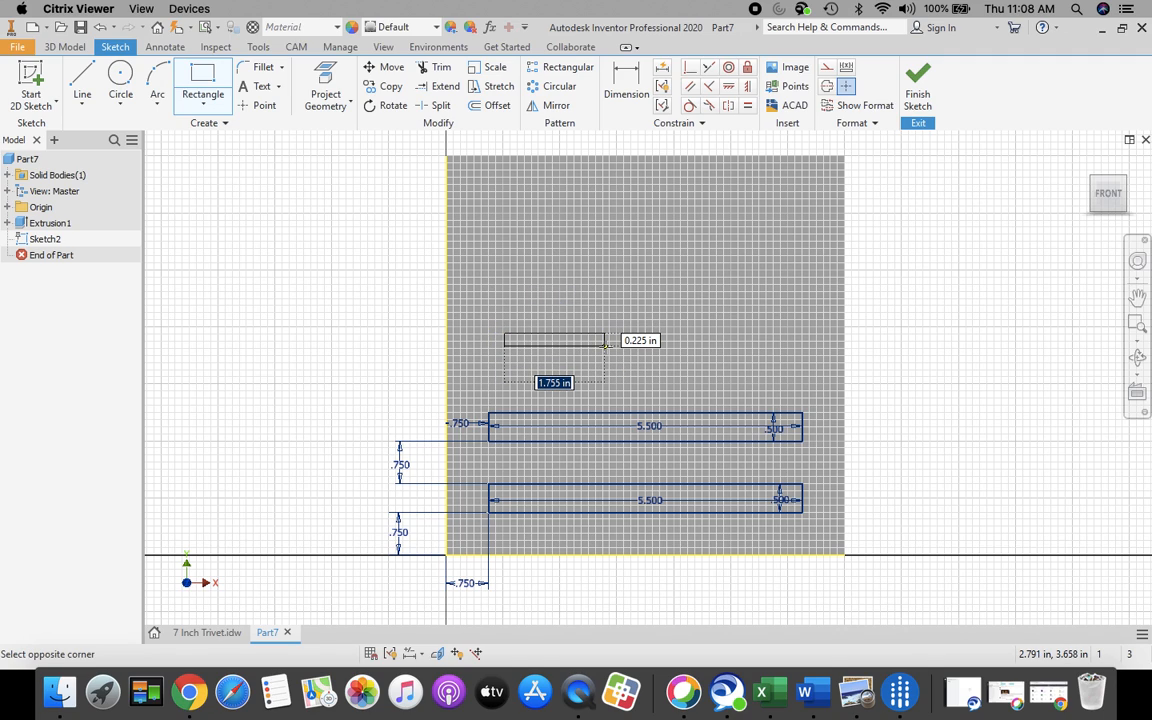
text(1.75)
key(Tab)
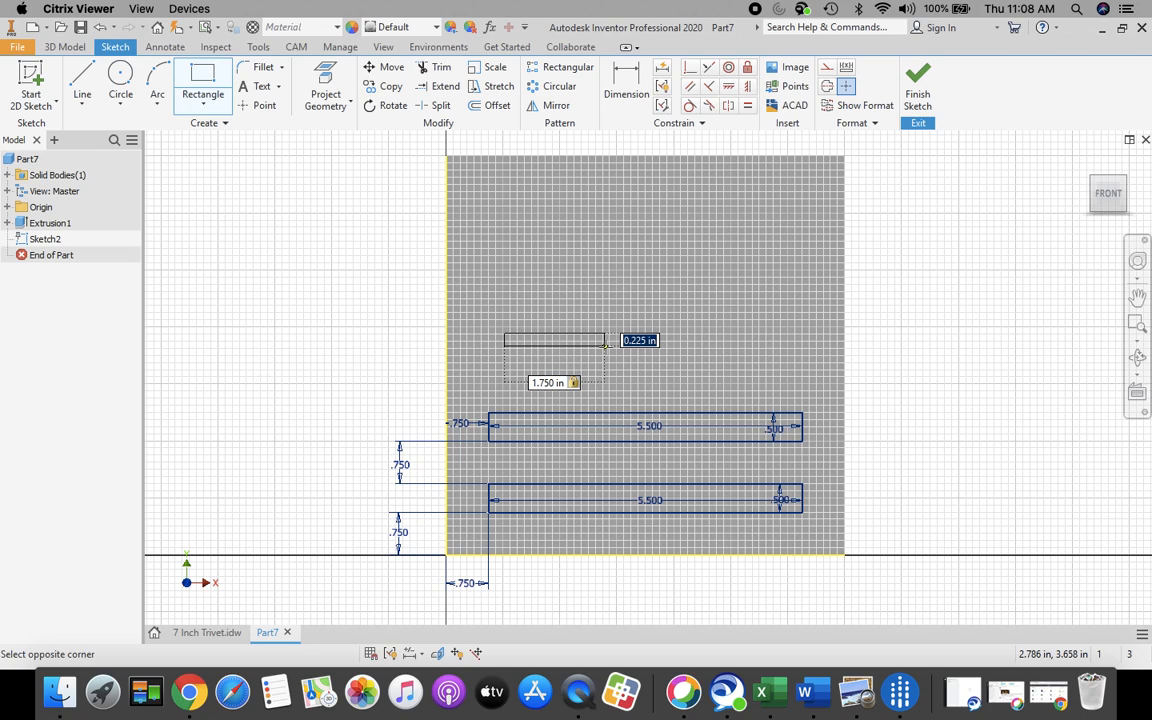
text(.5)
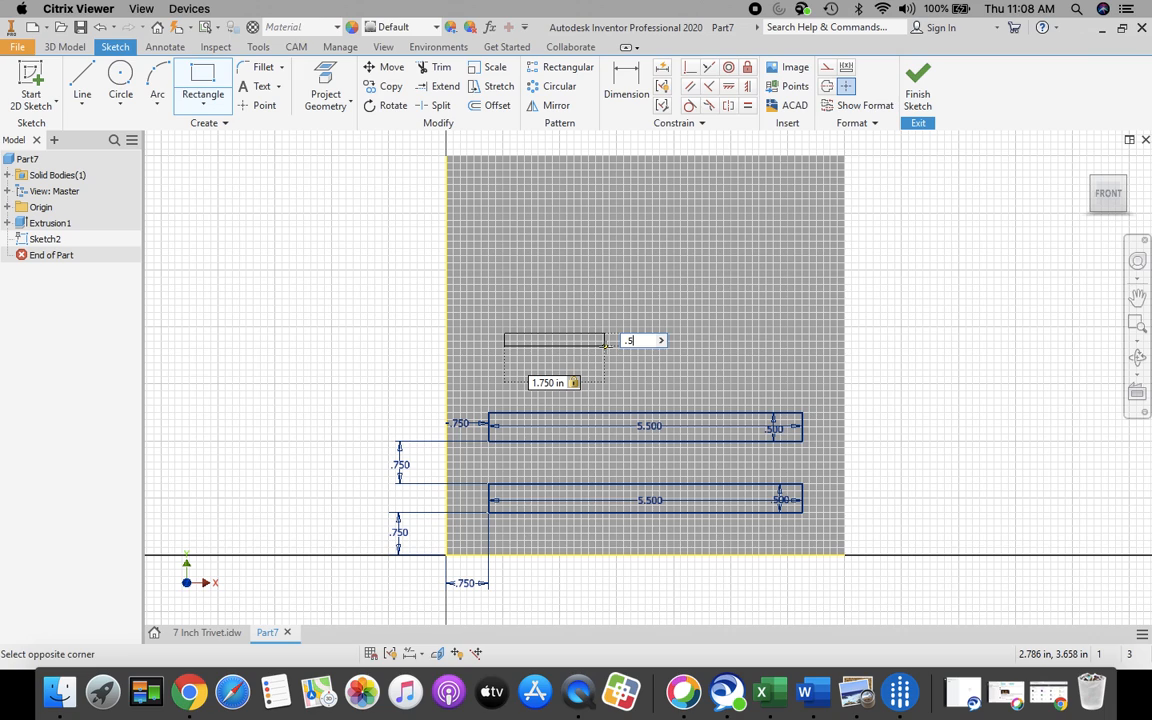
key(Return)
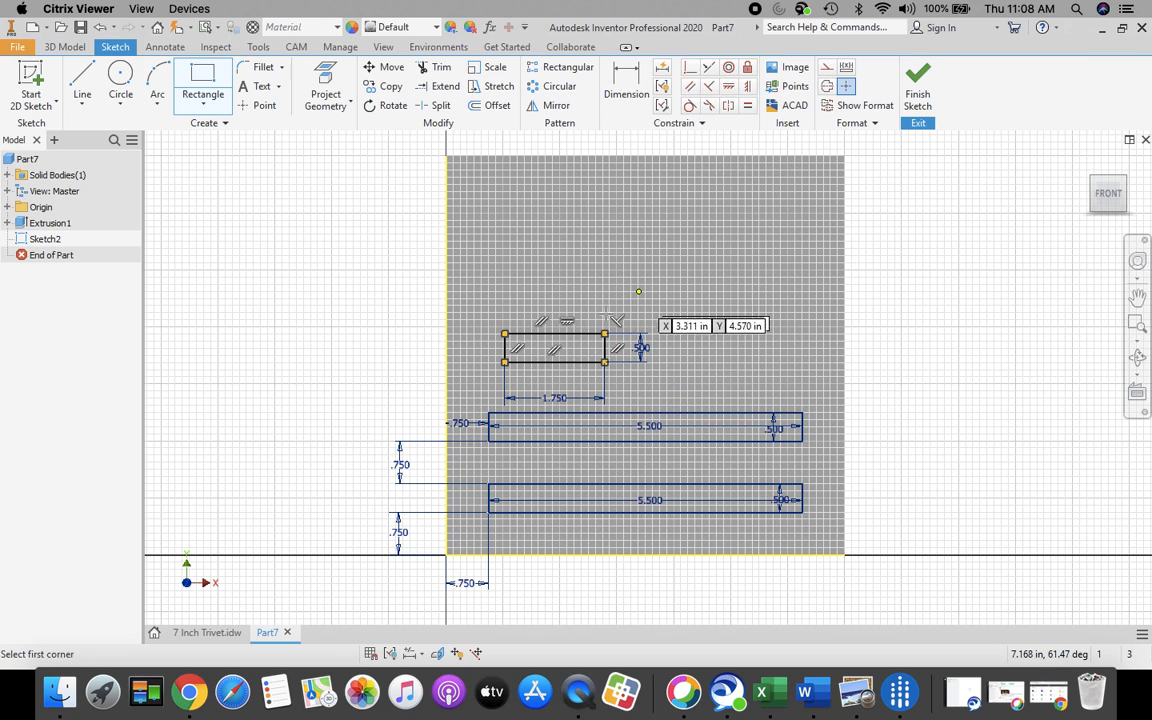
key(Escape)
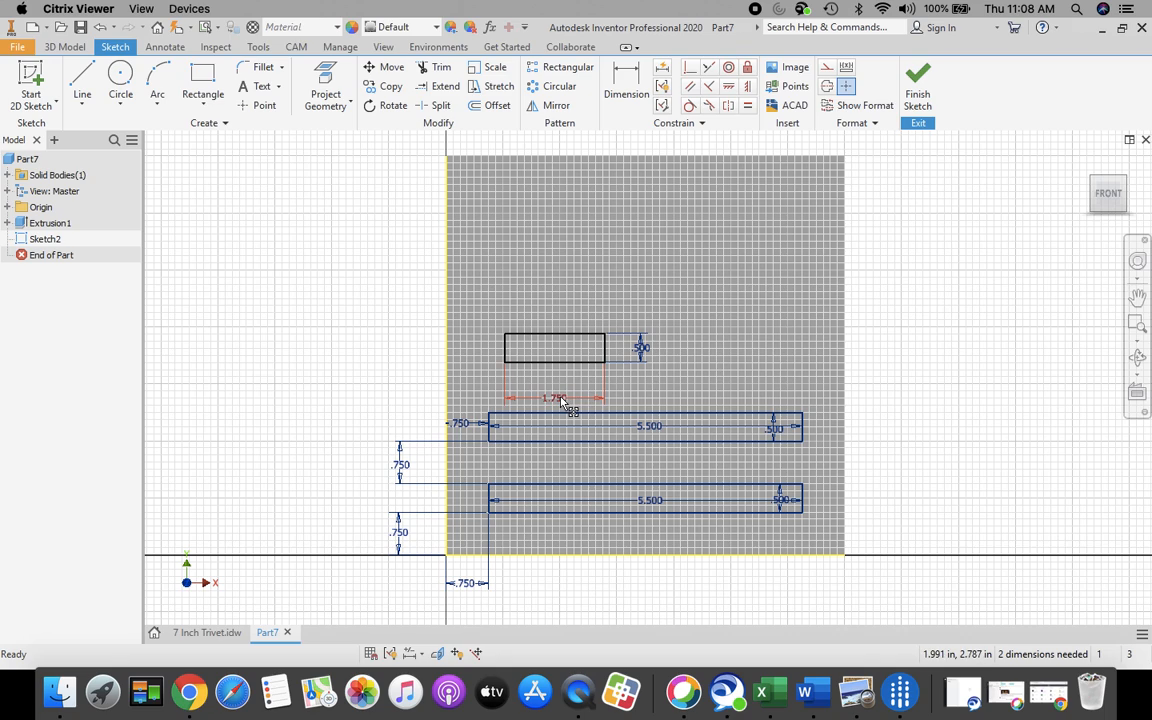
drag(559, 396, 553, 347)
drag(637, 350, 590, 350)
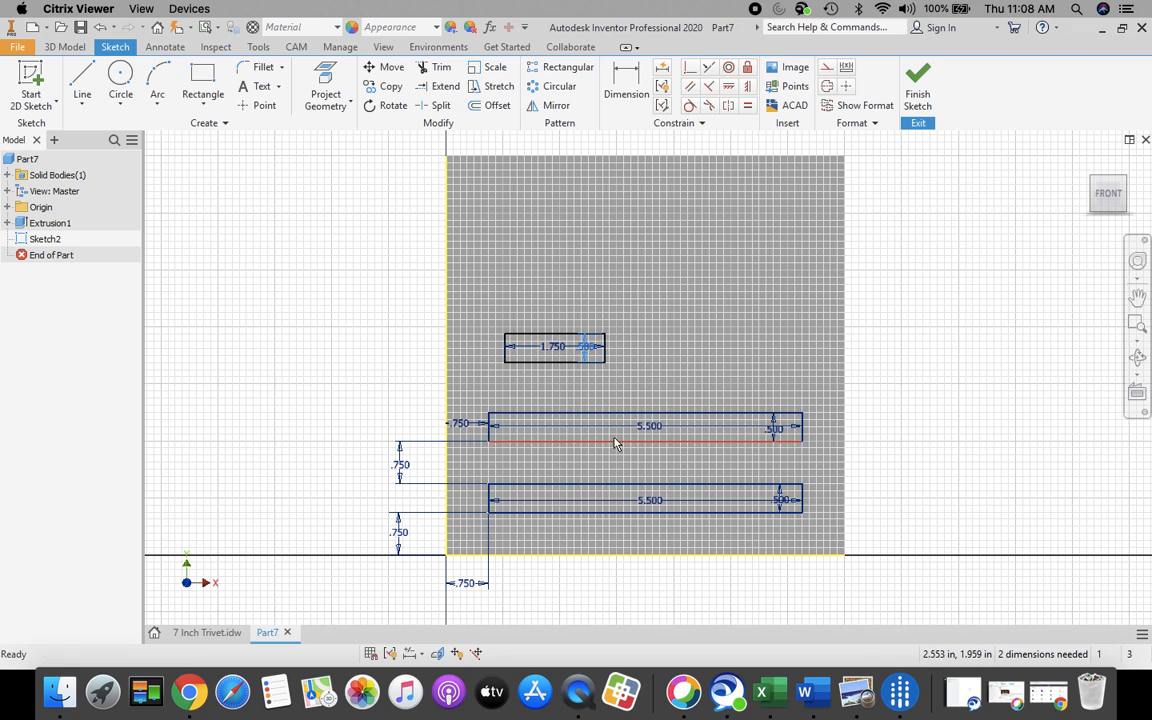
- Dimension the vertical gap between the short rectangle and the 5.5 in slot below it as 0.75 in
click(627, 90)
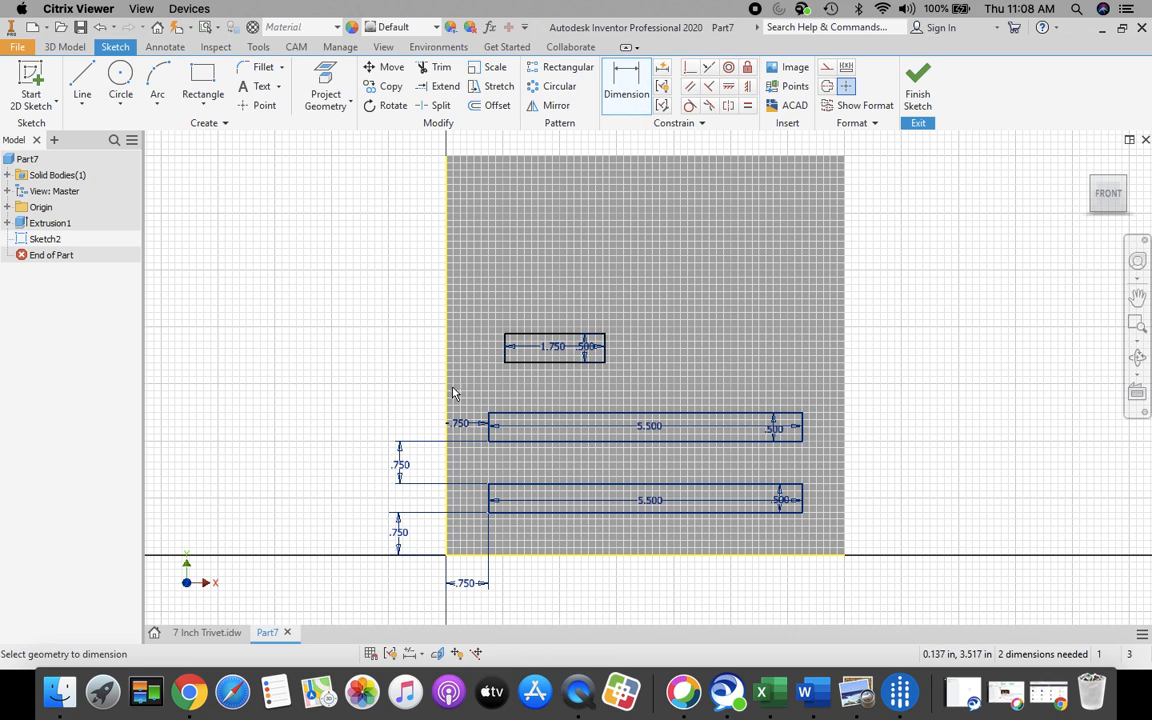
click(529, 415)
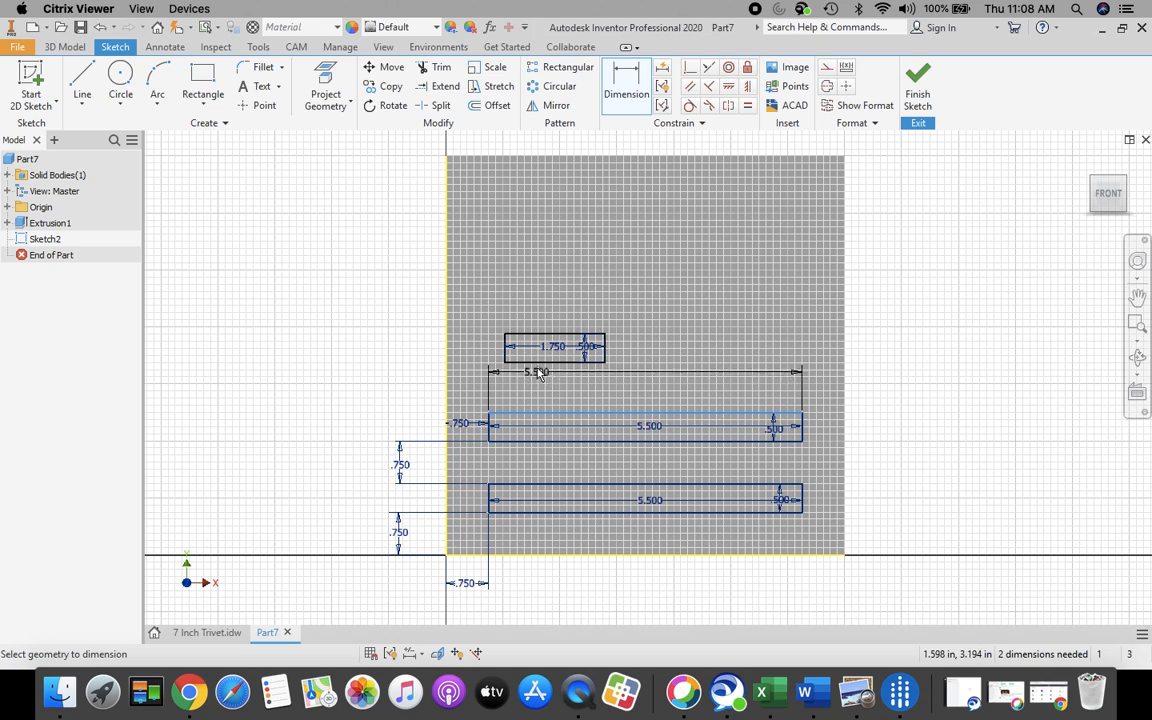
click(537, 368)
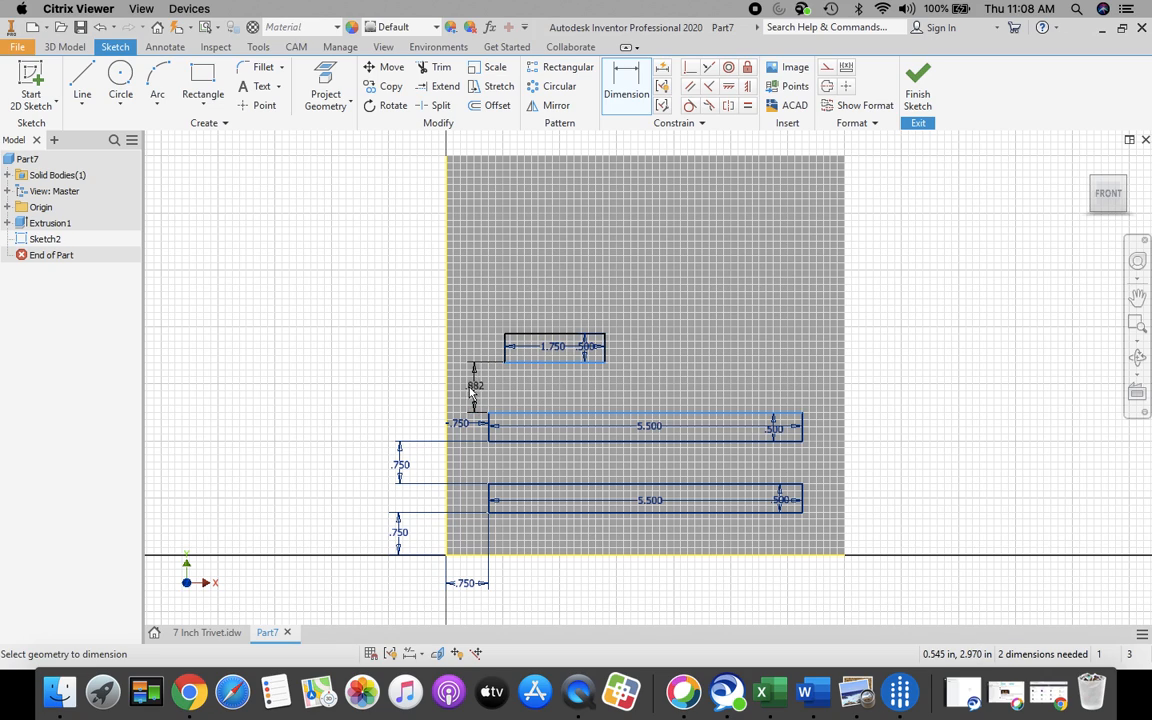
click(403, 391)
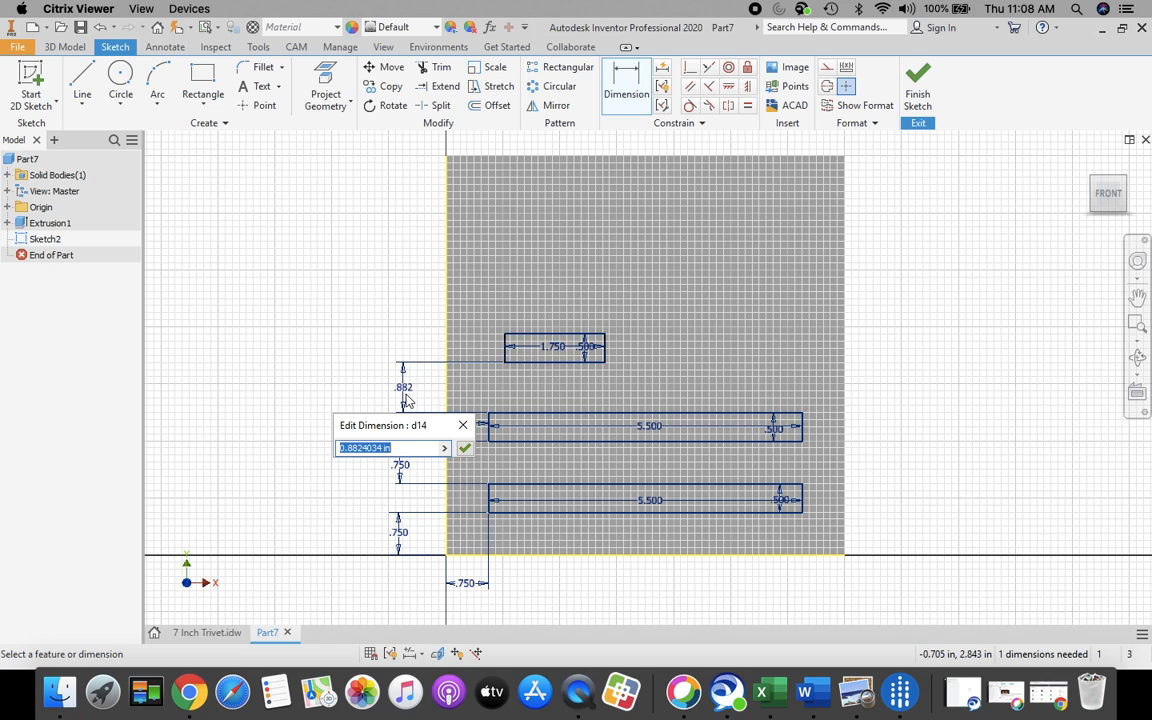
text(.75)
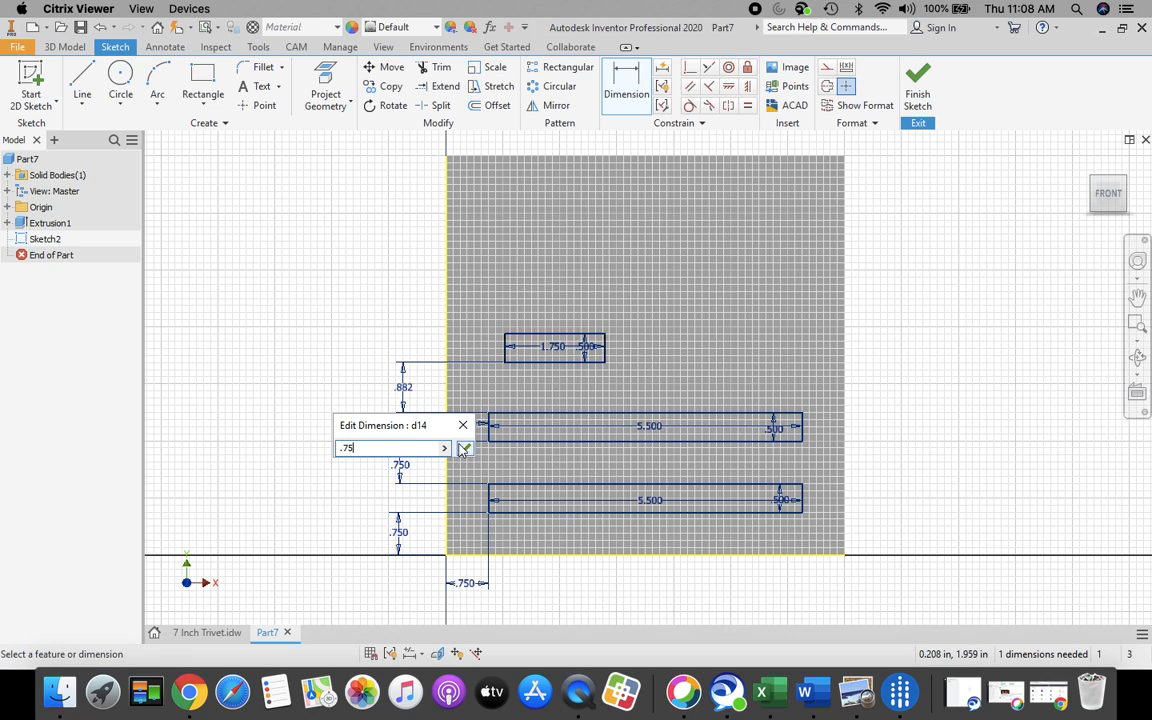
click(463, 446)
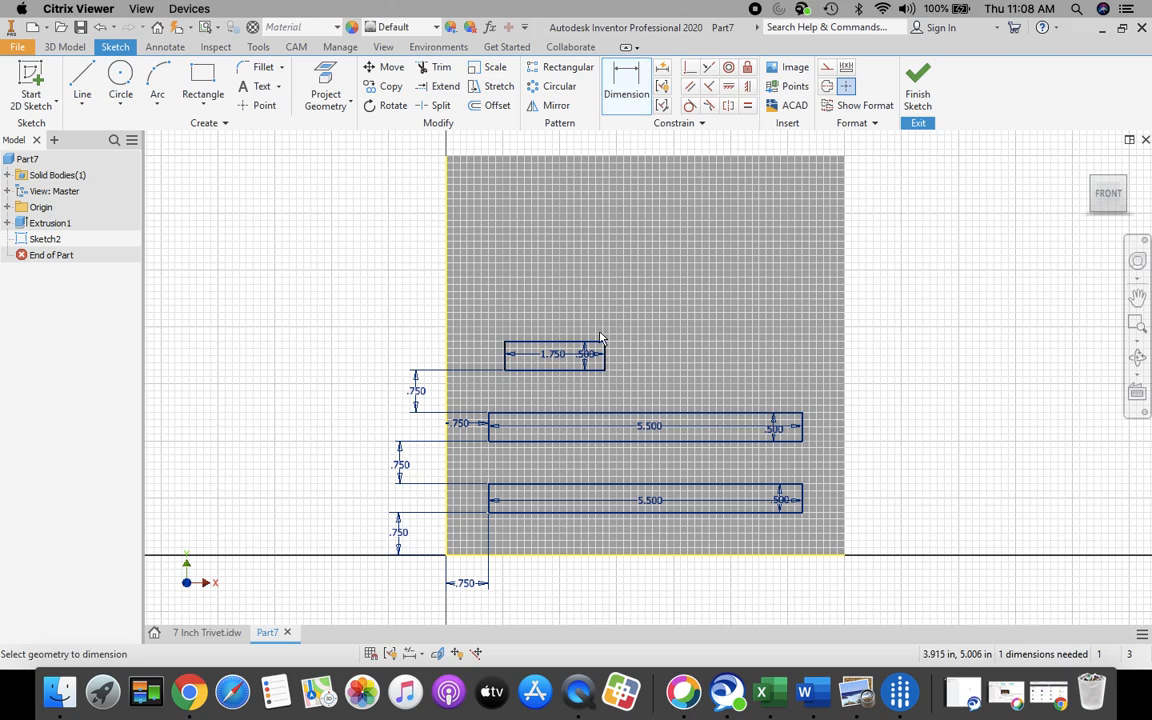
- Dimension the short rectangle's left end 0.75 in from the plate's left edge
click(506, 354)
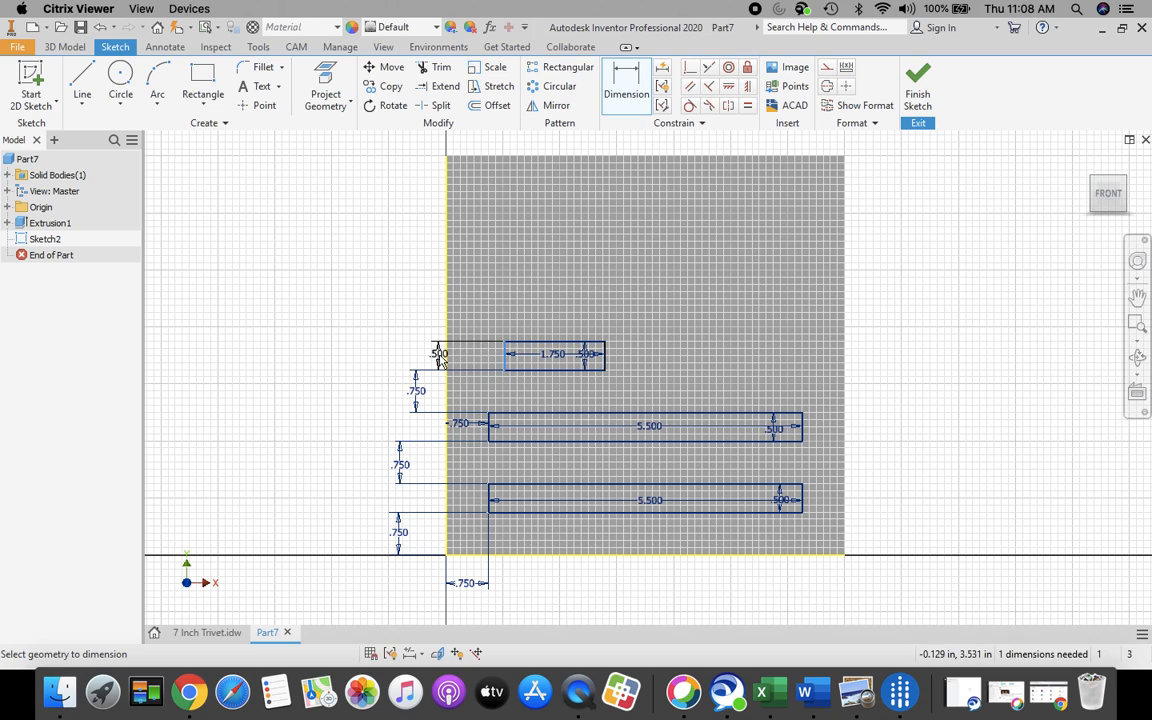
click(448, 361)
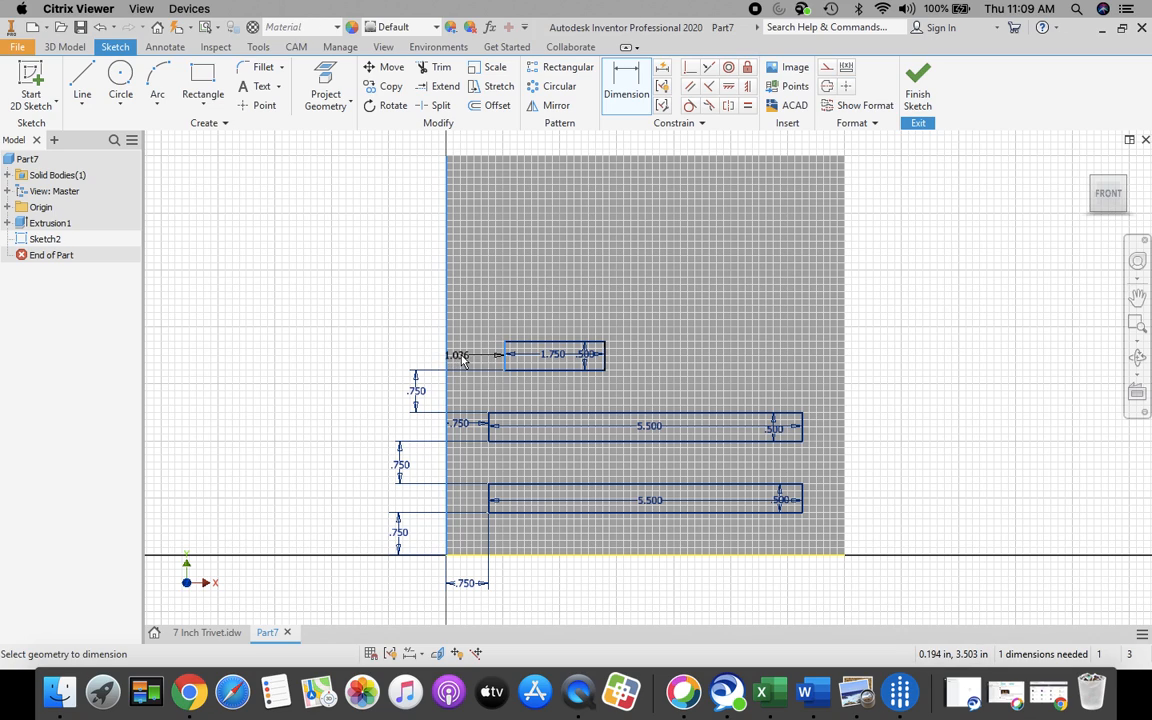
click(463, 356)
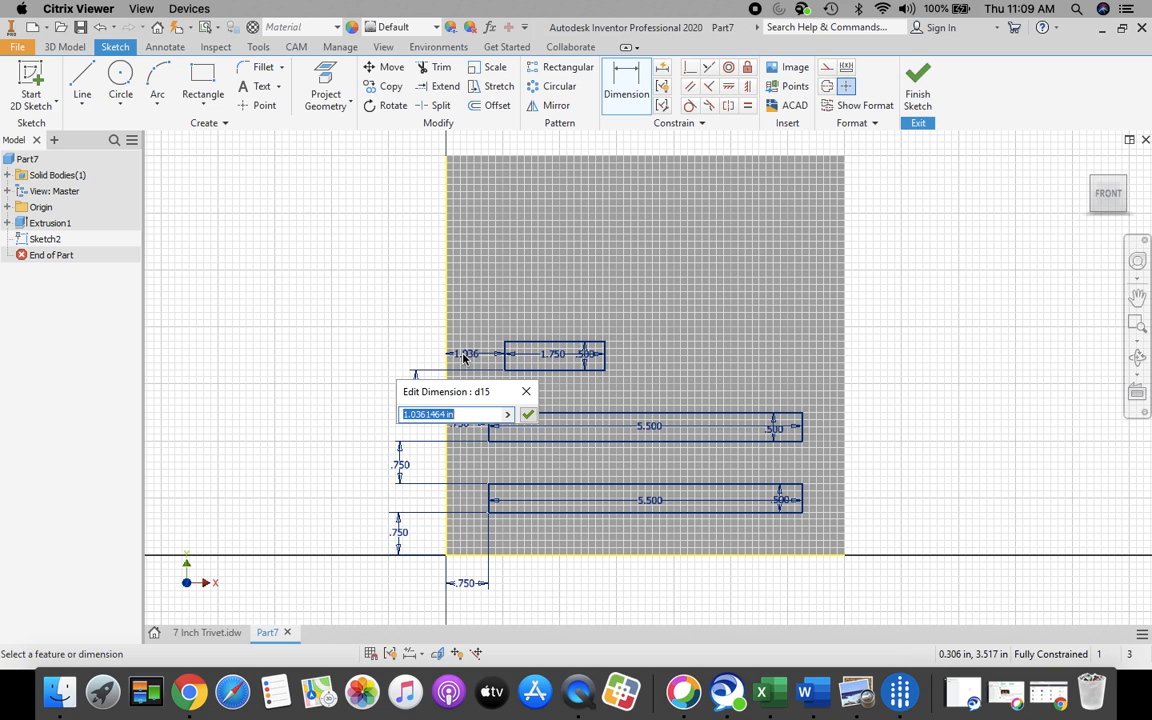
text(.75)
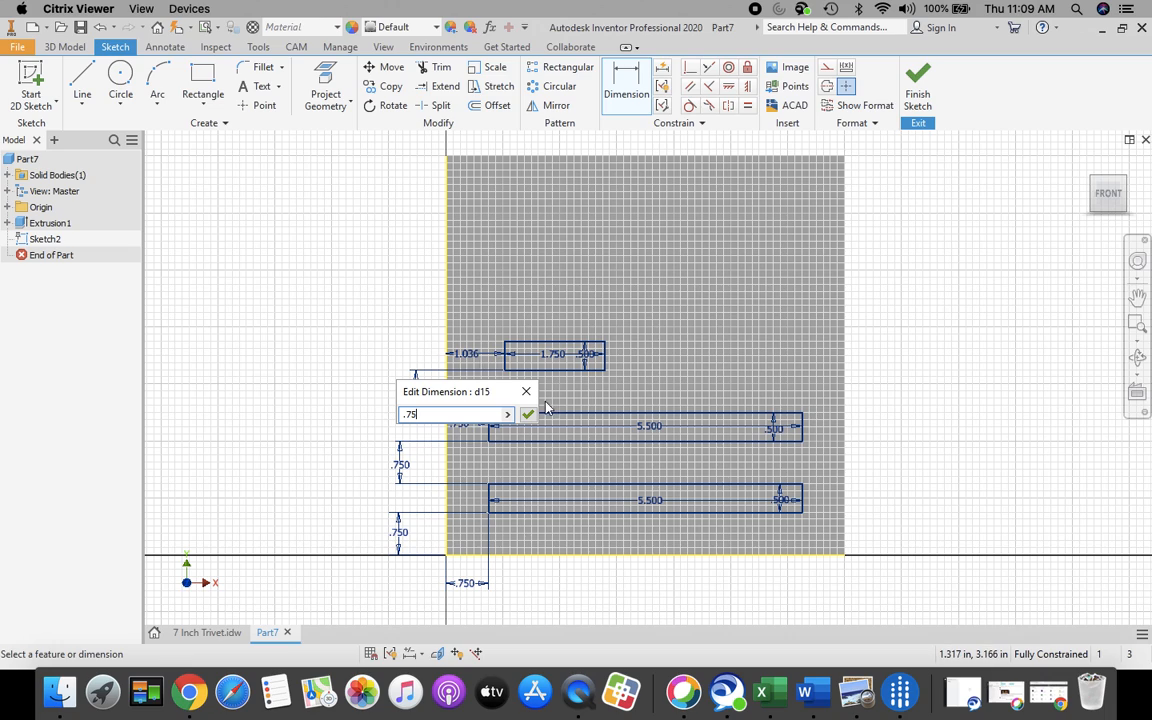
key(Return)
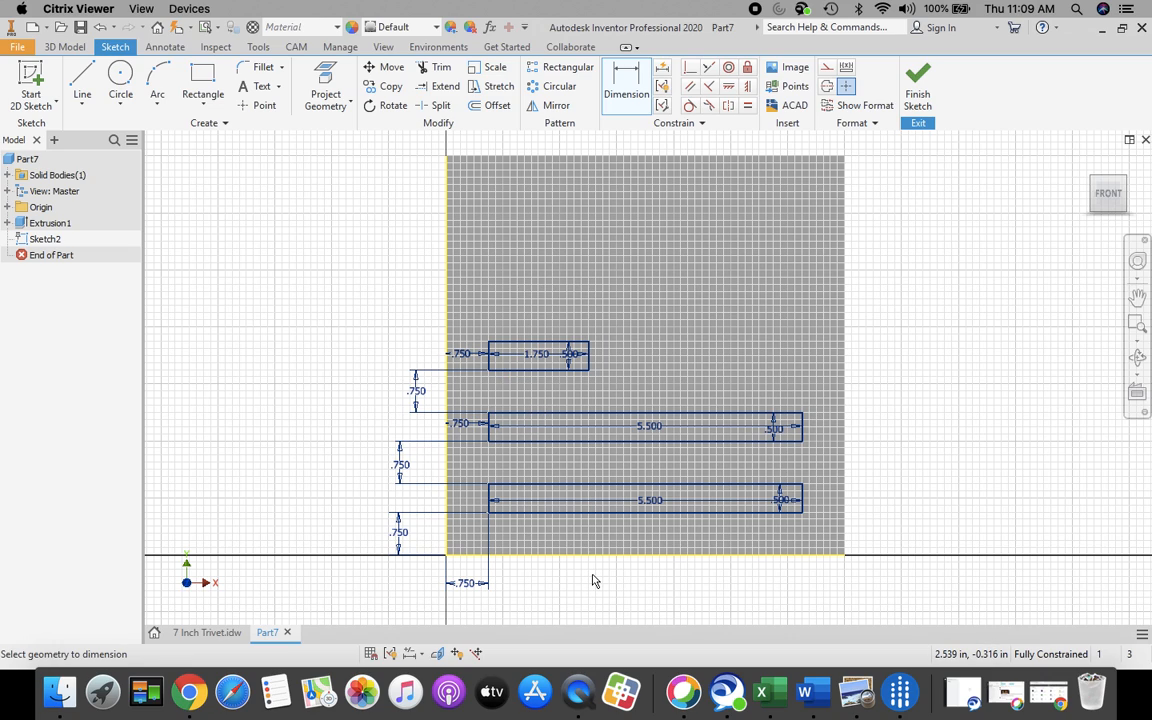
- Sketch a second short rectangle, 1.75 in long and 0.75 in high, on the plate's right half above the upper 5.5 in slot
click(202, 78)
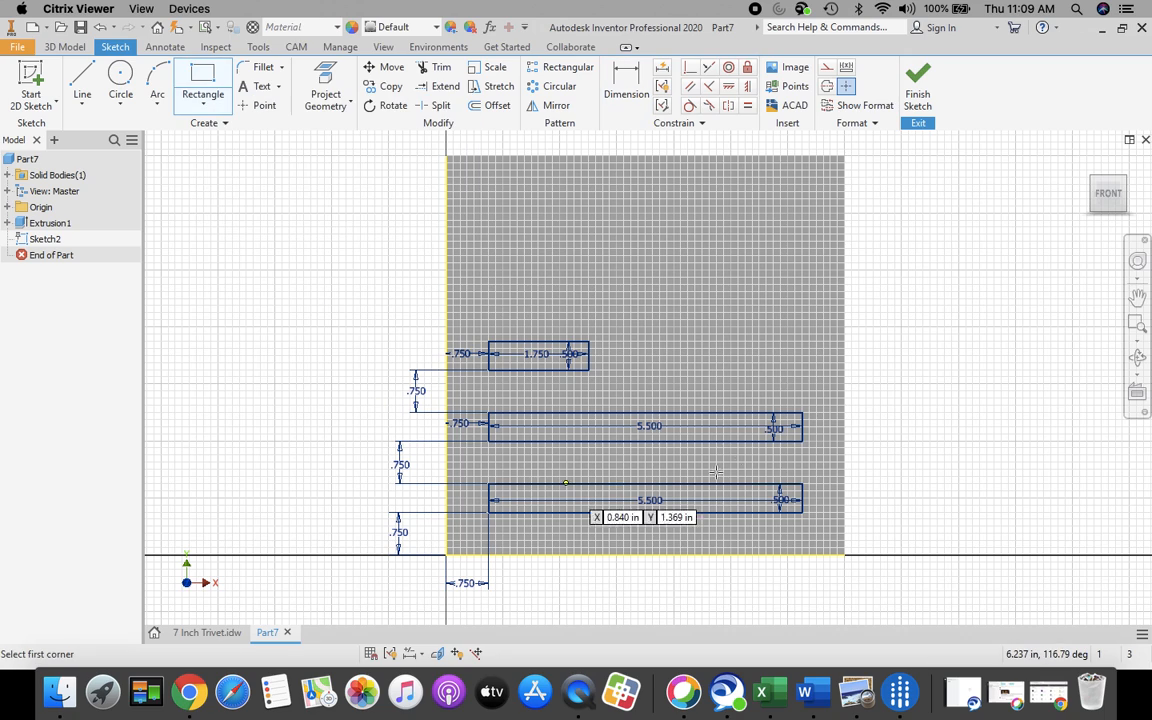
click(659, 327)
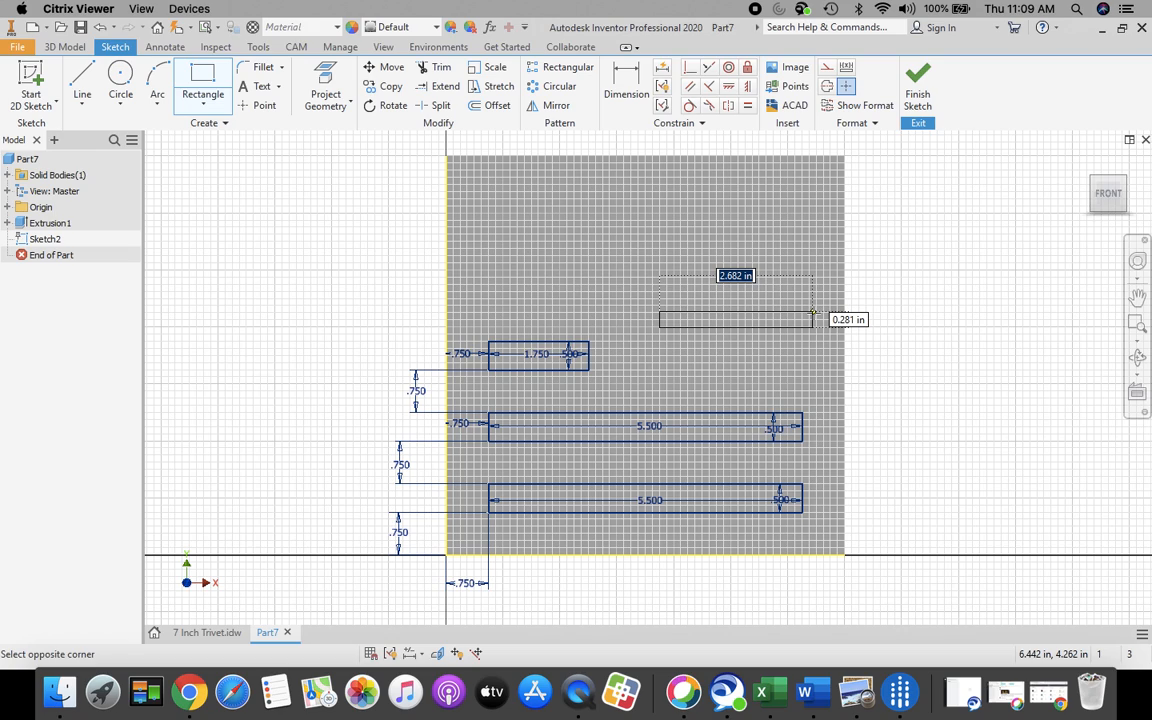
text(1)
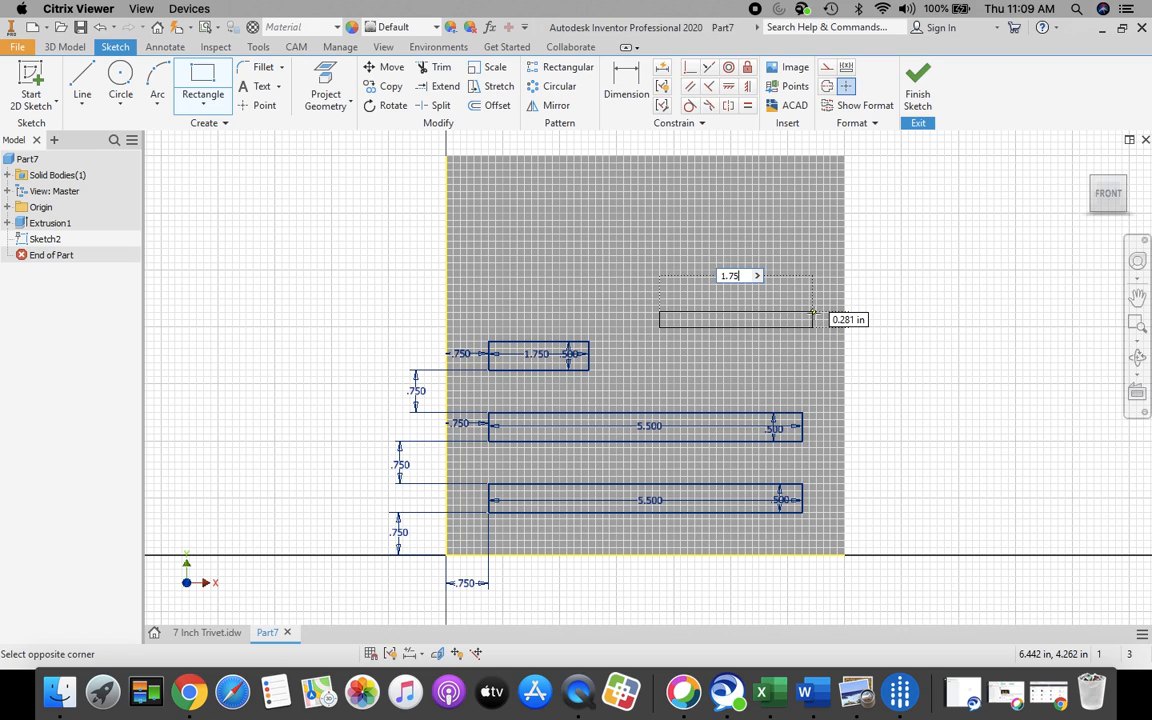
text(.75)
key(Tab)
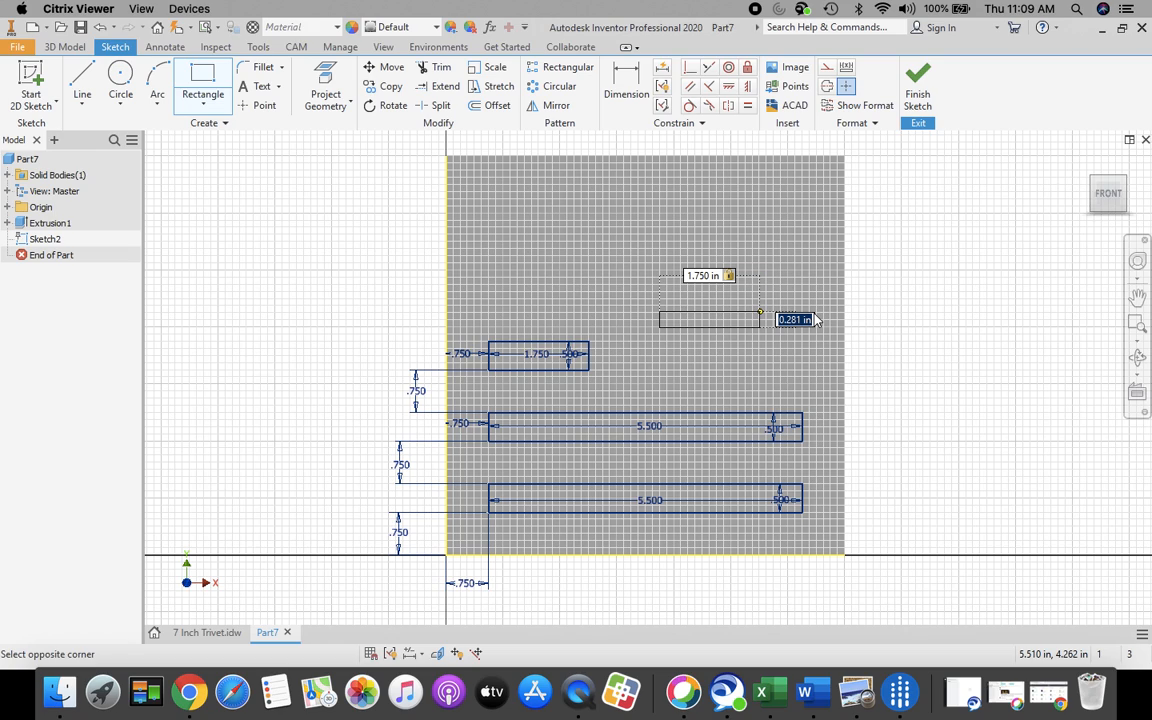
text(.)
key(Return)
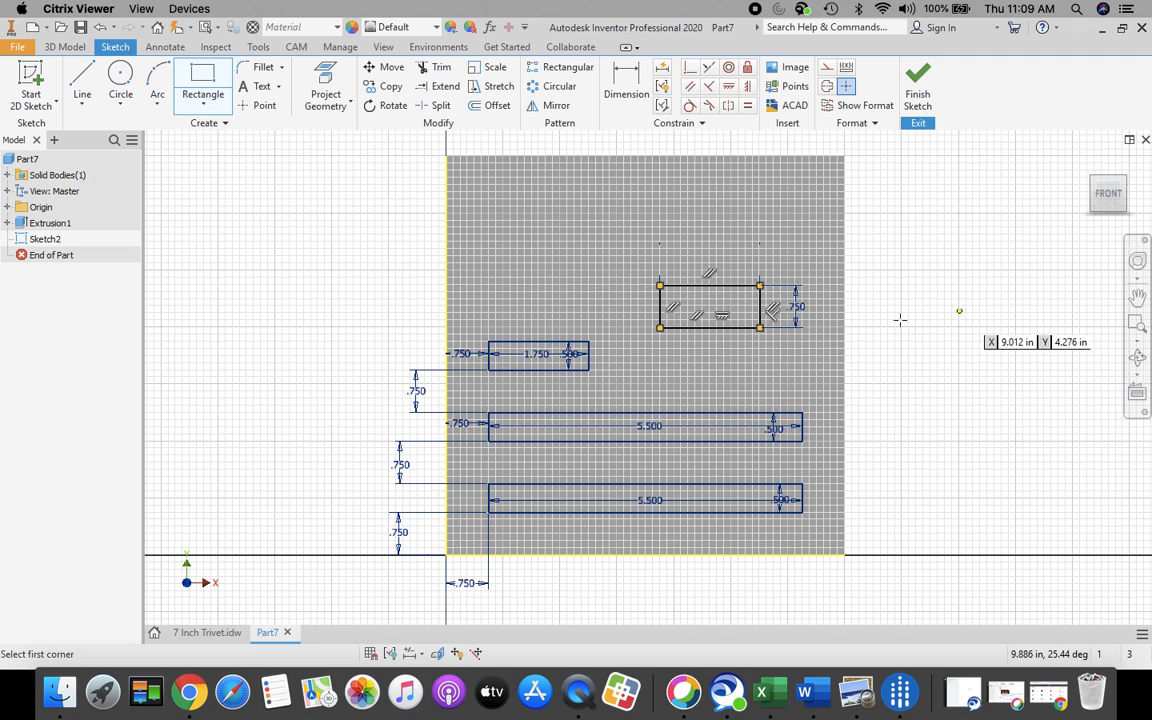
key(Escape)
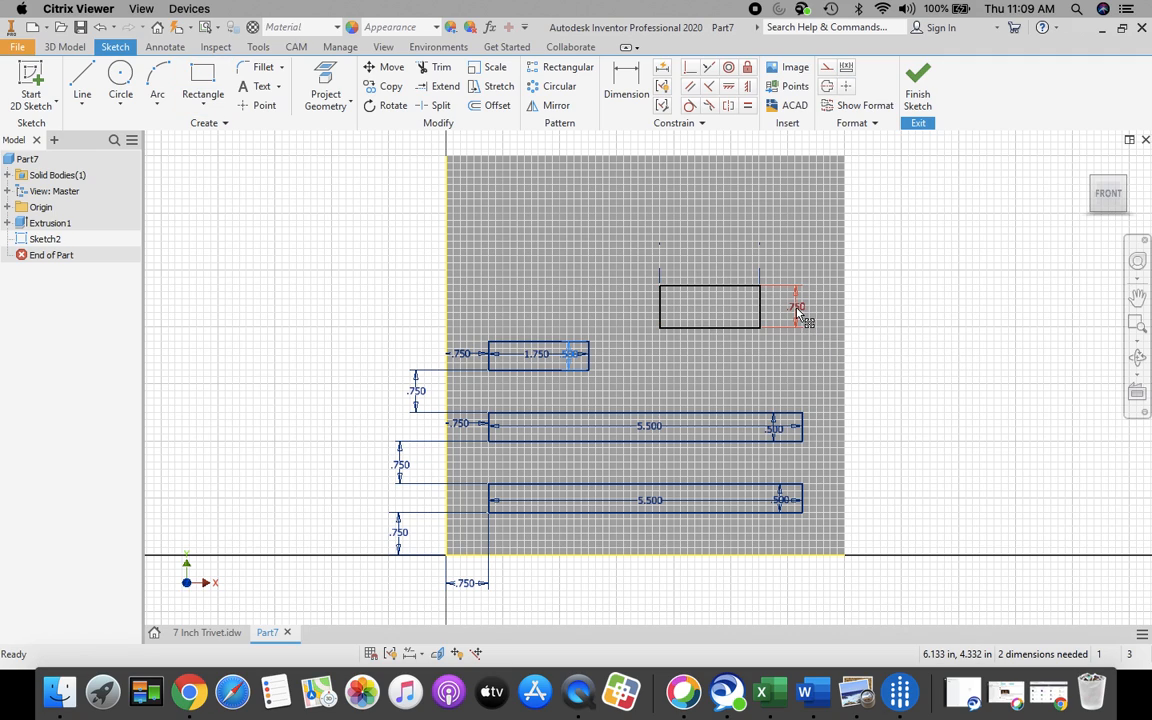
- Set the right short rectangle's height to 0.5 in and move its length and height dimensions inside the outline
double_click(798, 310)
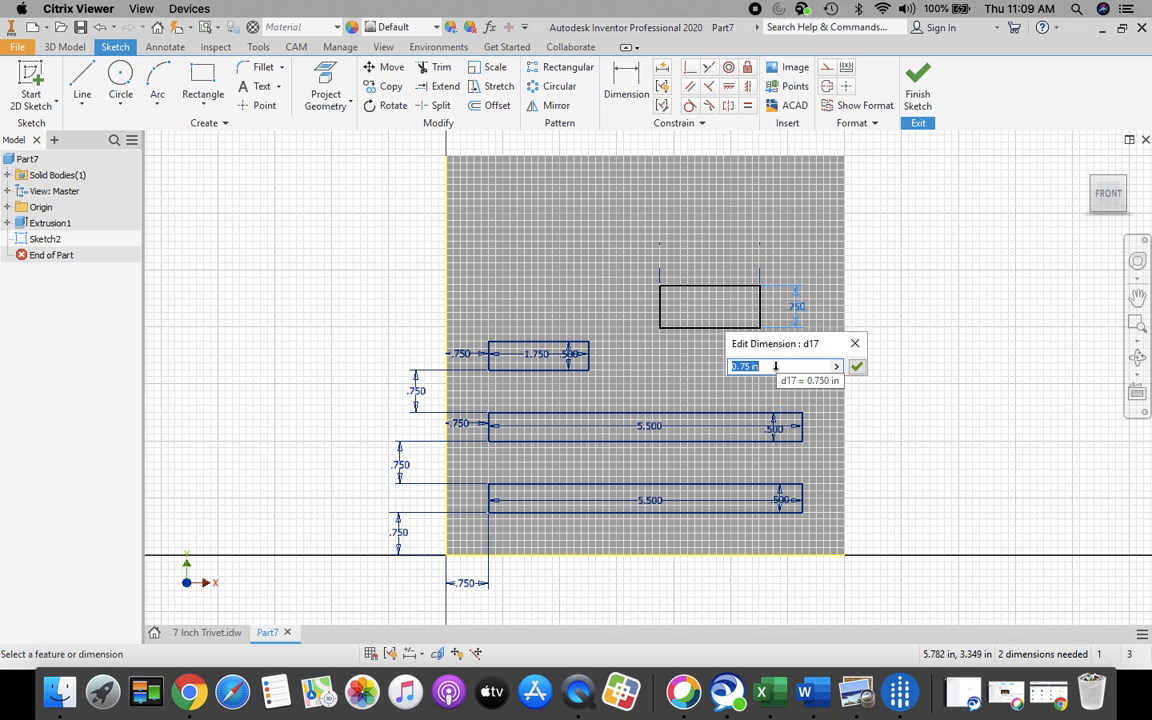
text(.5)
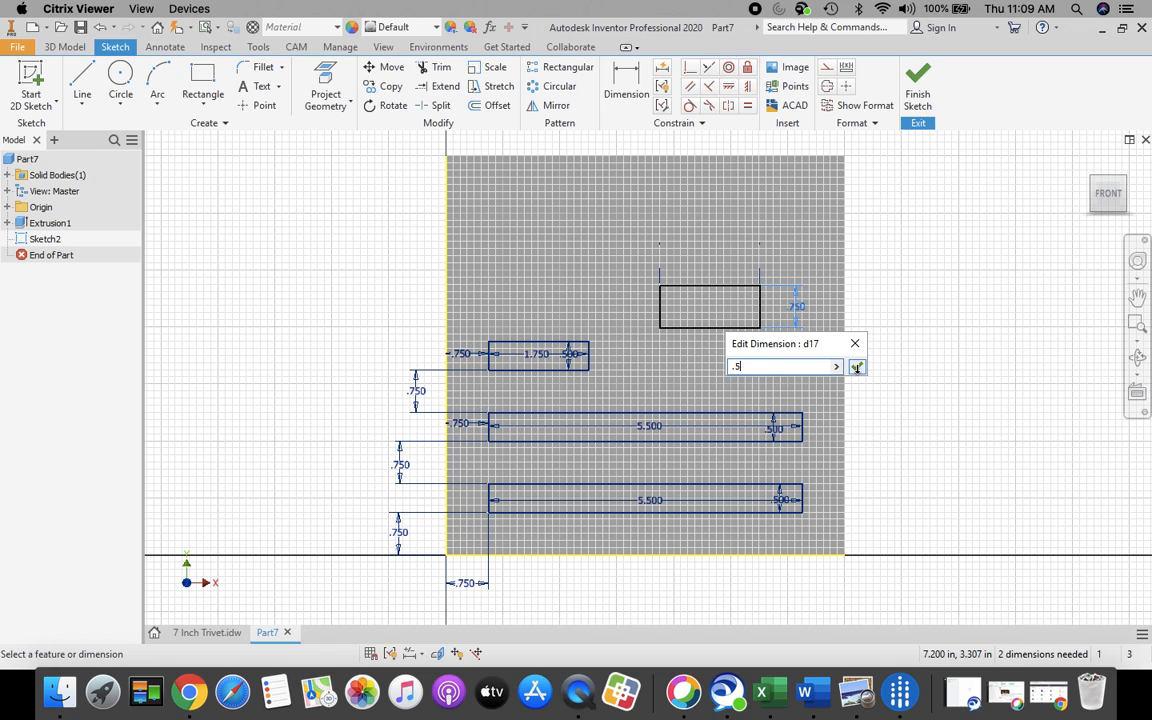
click(856, 367)
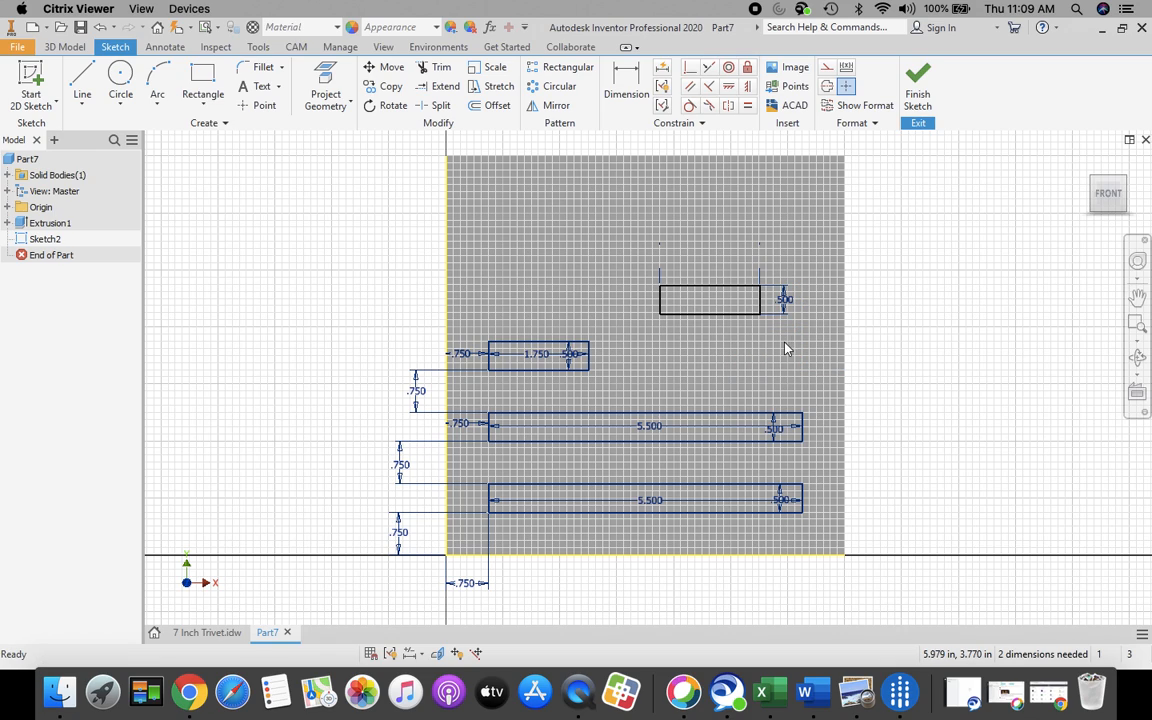
click(740, 286)
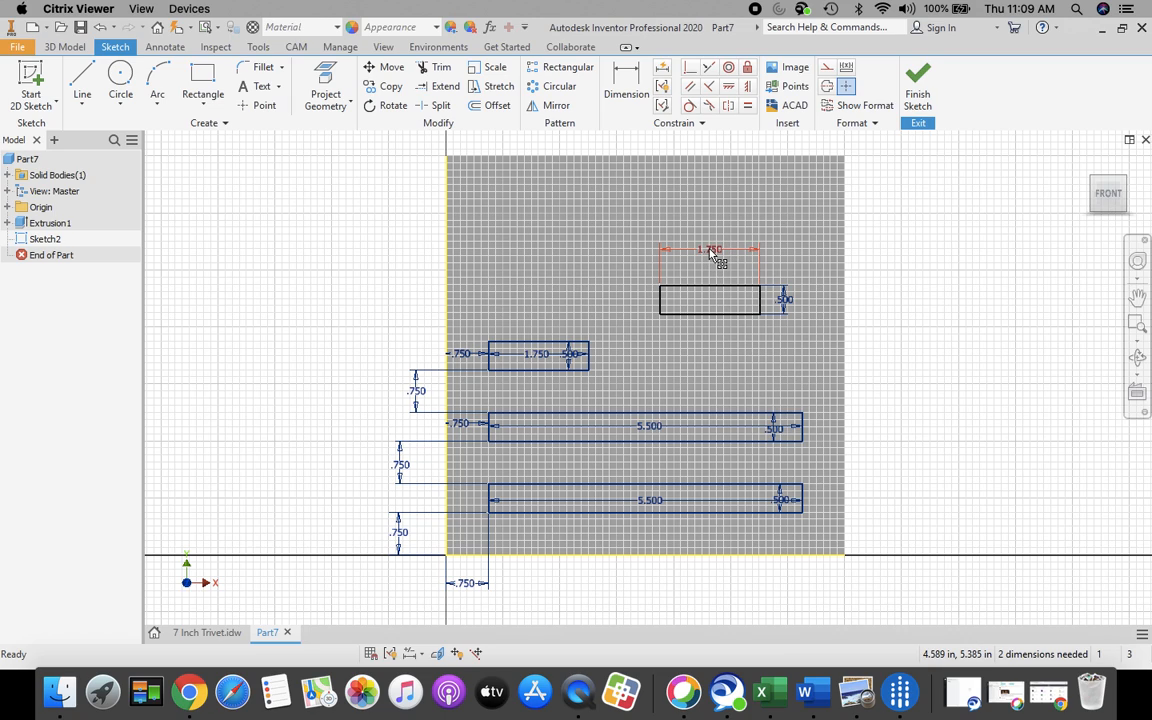
drag(708, 250, 736, 301)
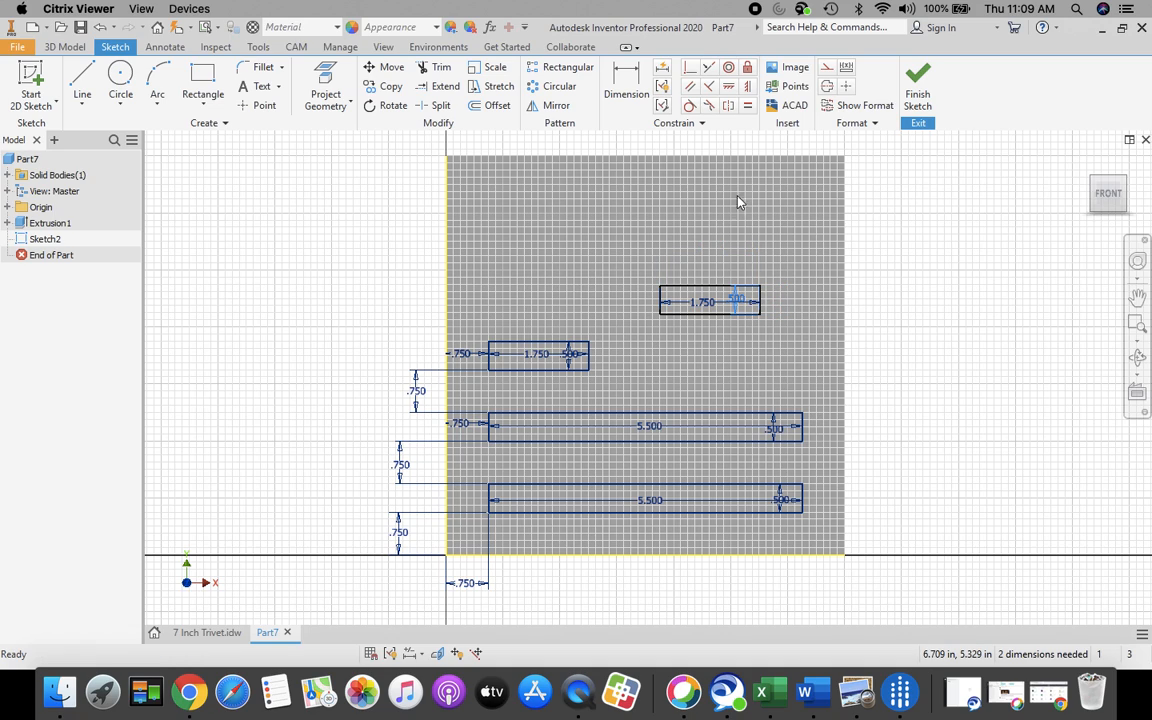
- Dimension the vertical gap between the right short rectangle and the 5.5 in slot below it as 0.75 in
click(628, 86)
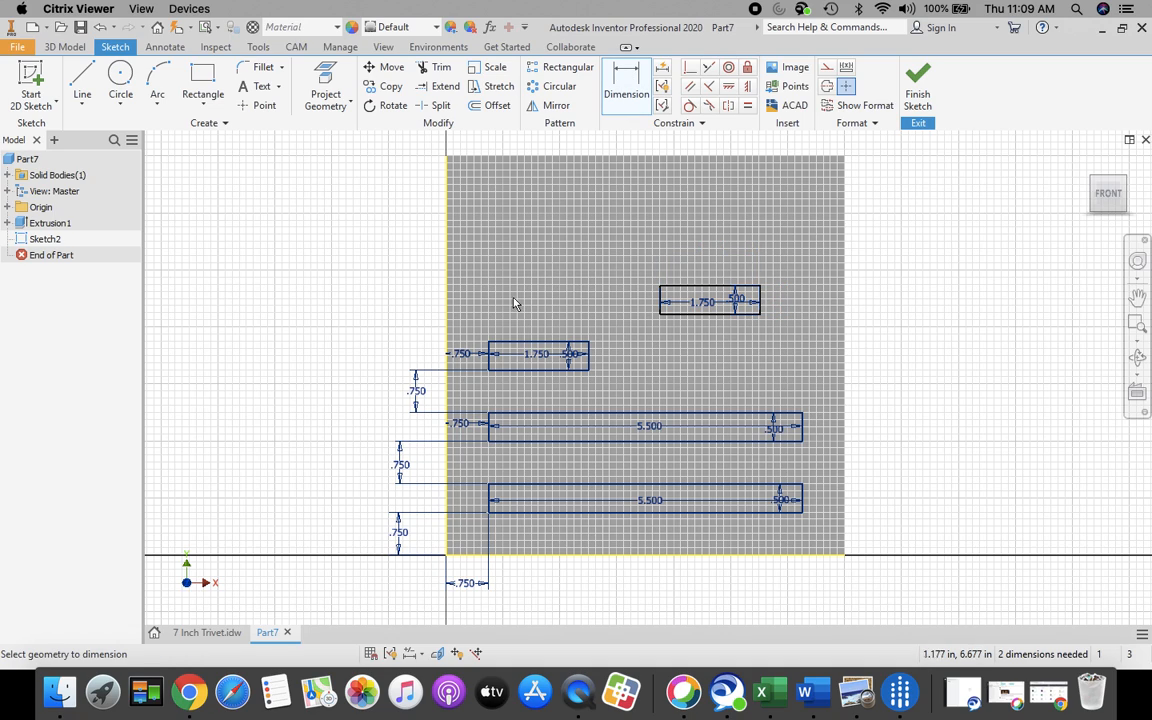
click(728, 414)
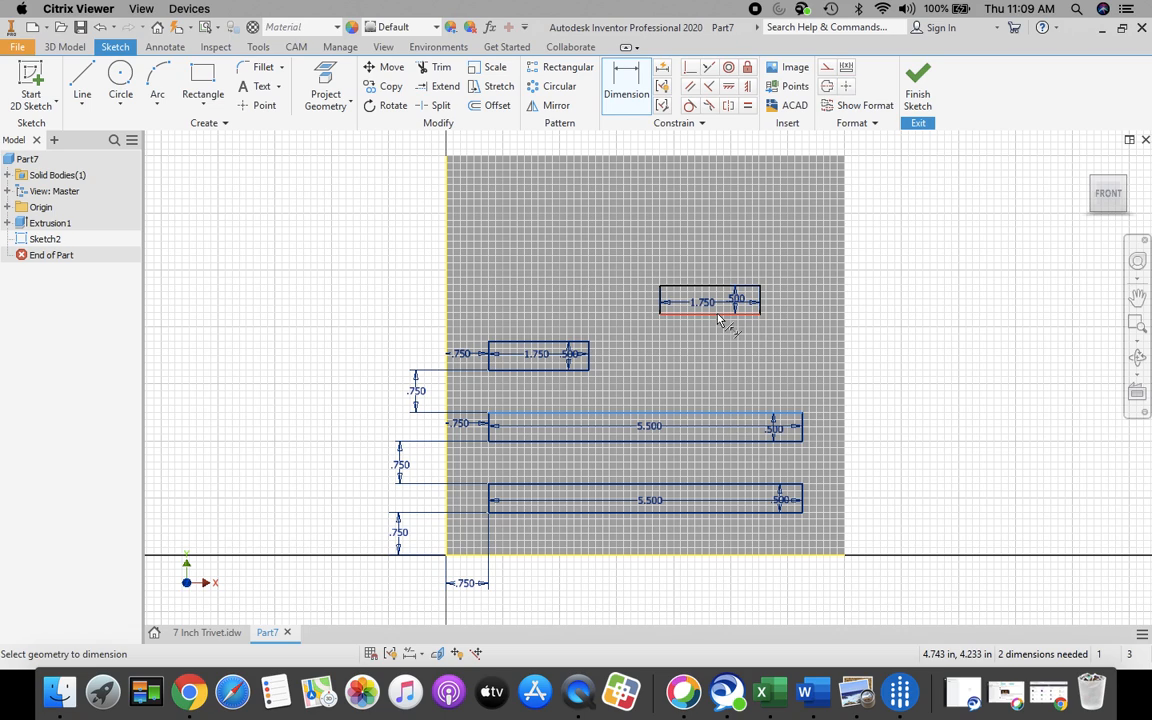
click(719, 317)
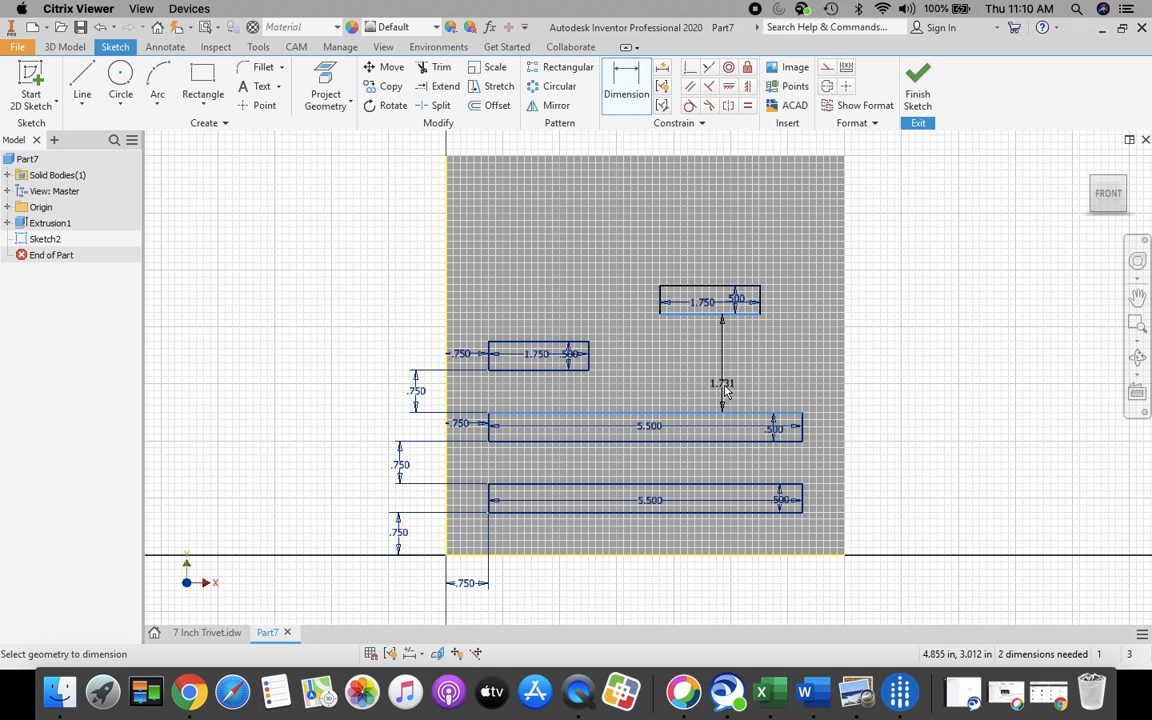
click(727, 395)
text(.)
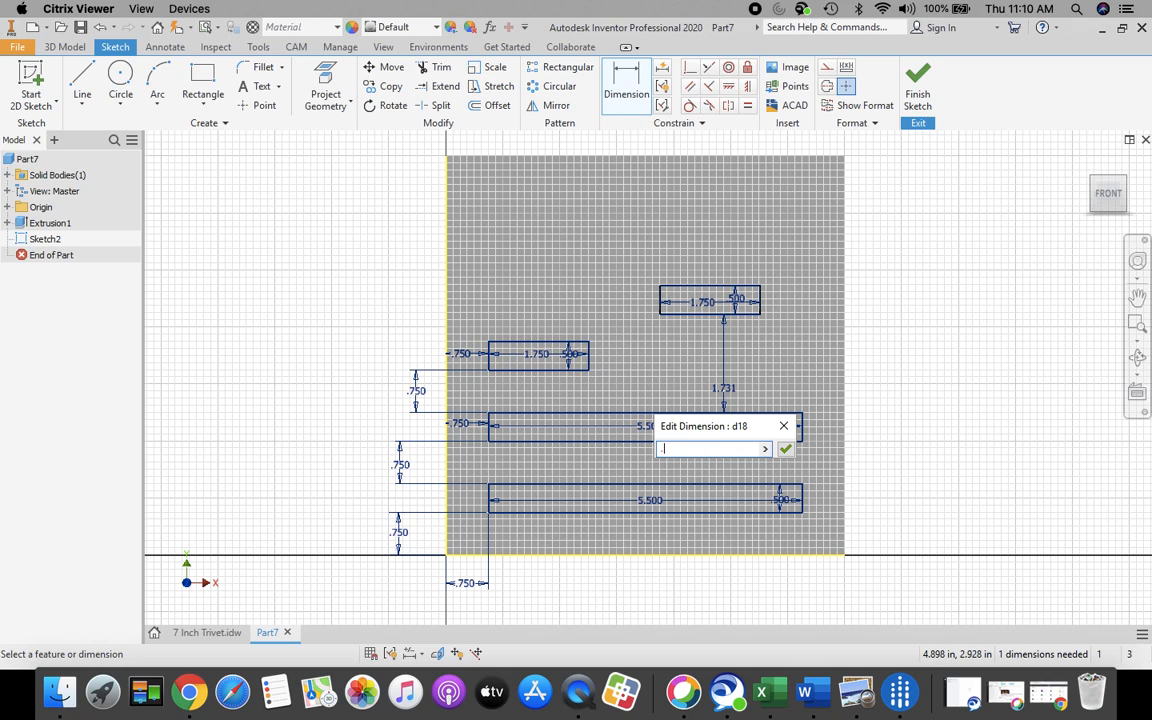
text(75)
key(Return)
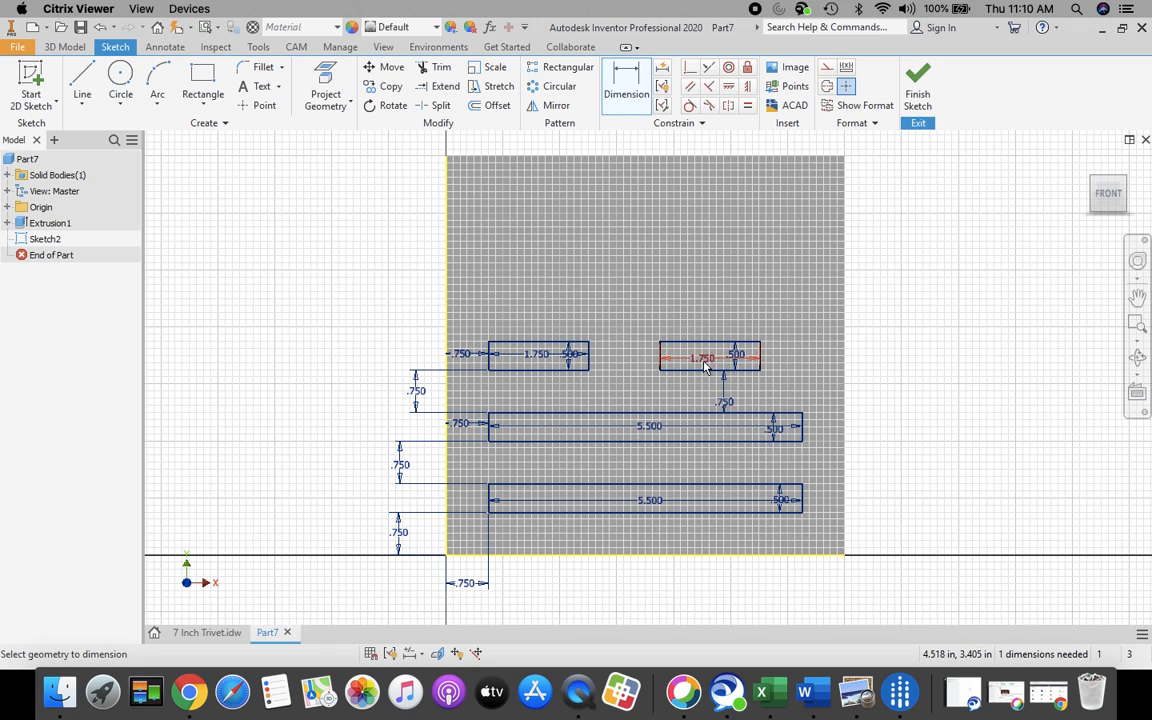
- Dimension the right short rectangle's left end 4.5 in from the plate's left edge
click(625, 93)
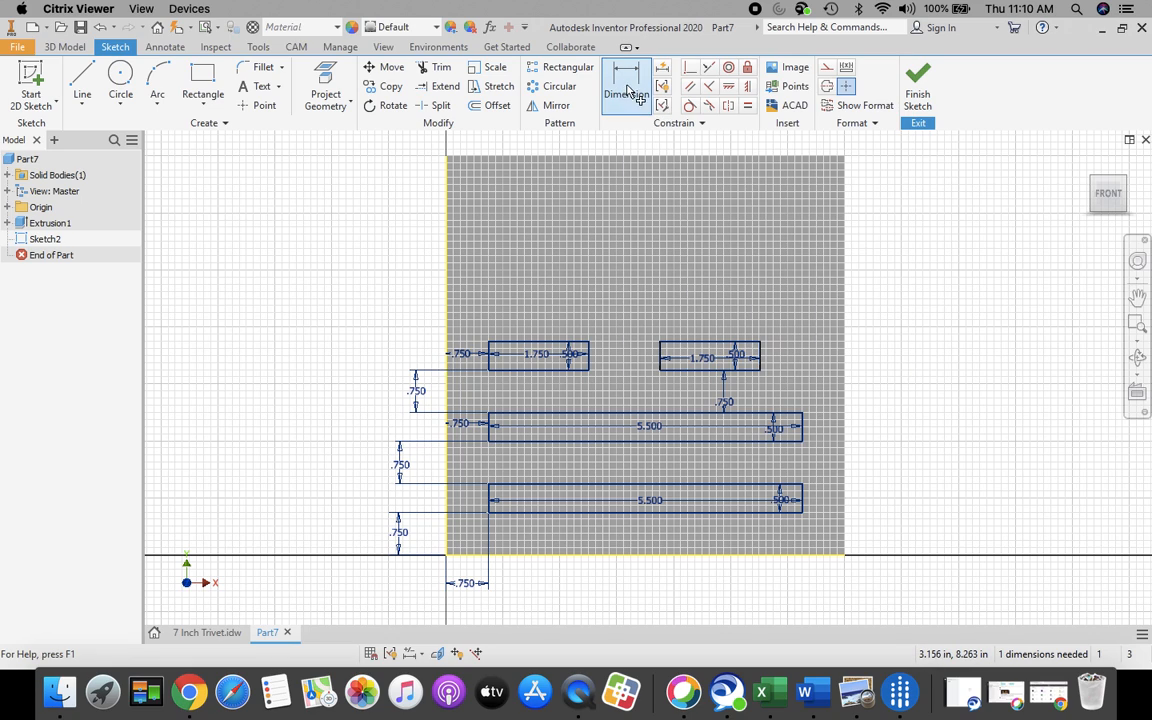
click(447, 320)
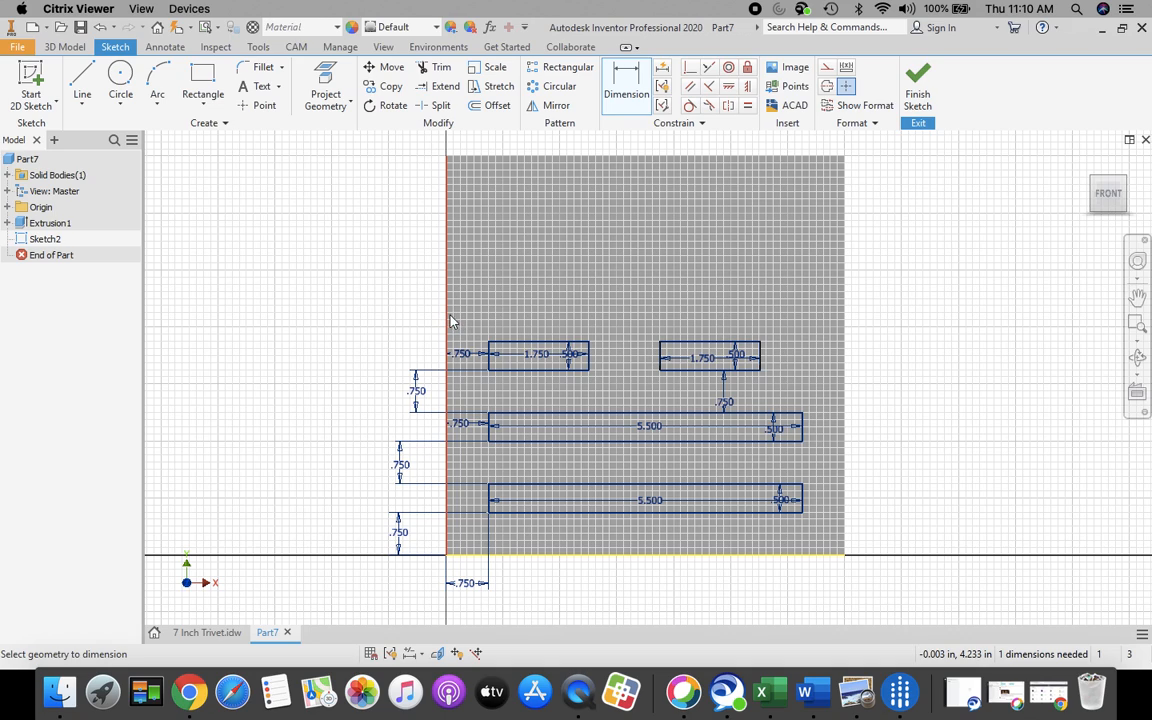
click(660, 356)
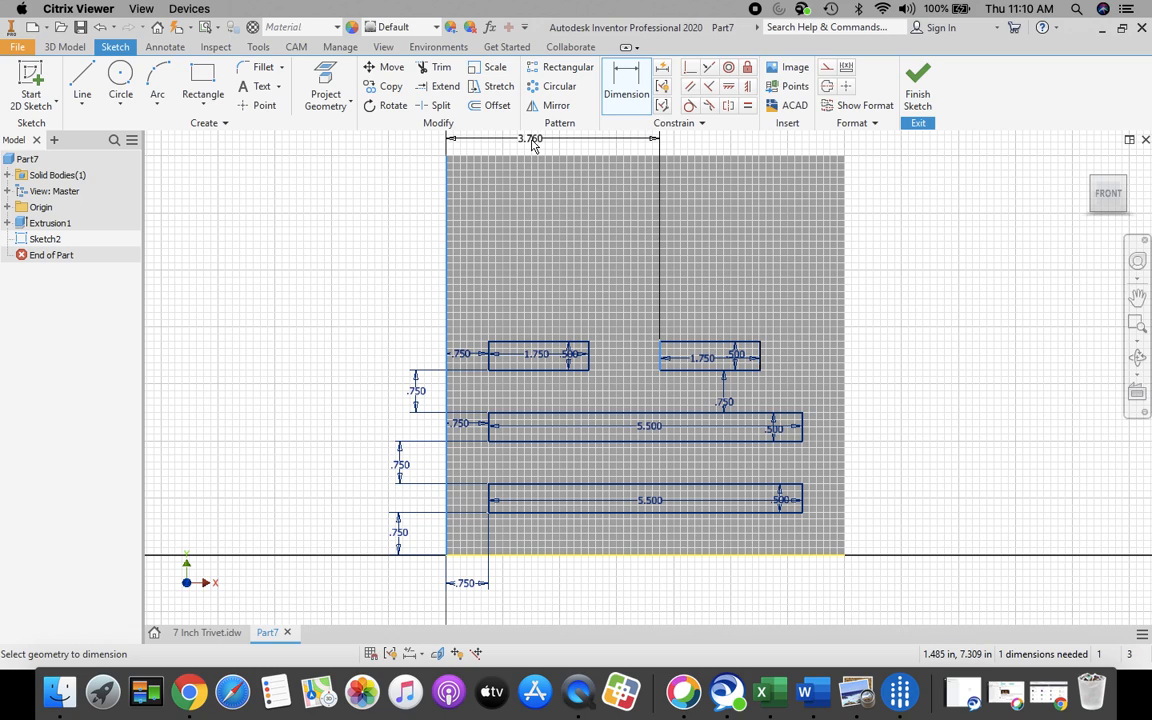
click(532, 145)
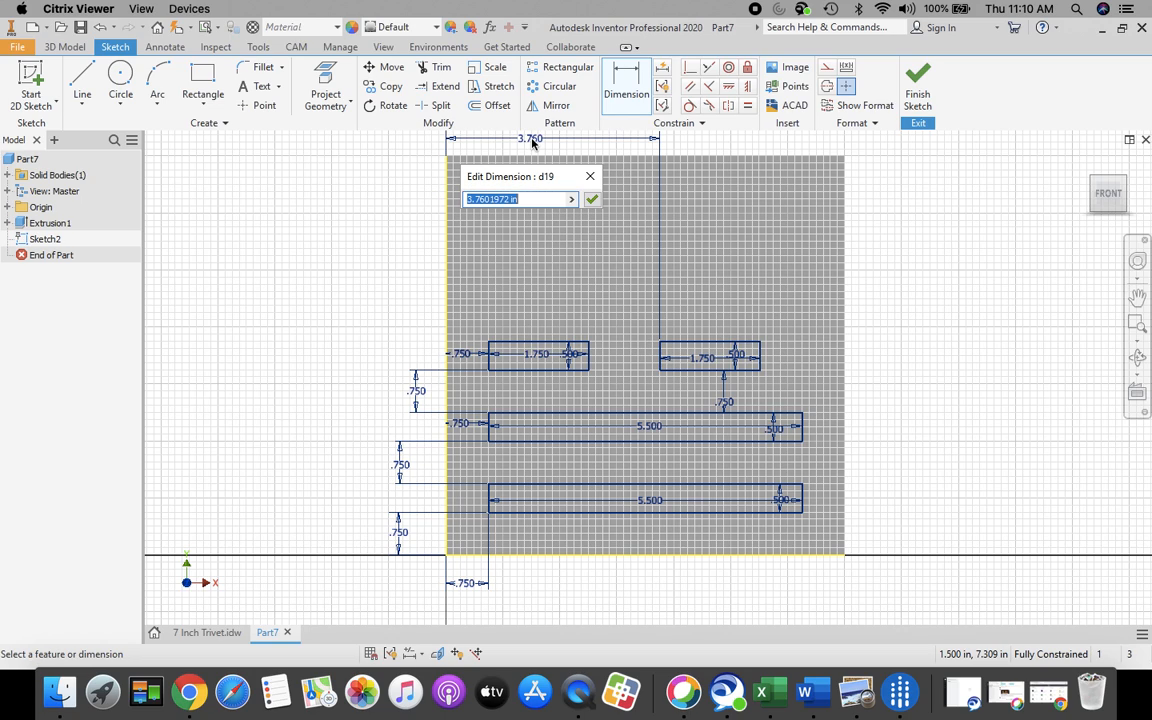
text(4.5)
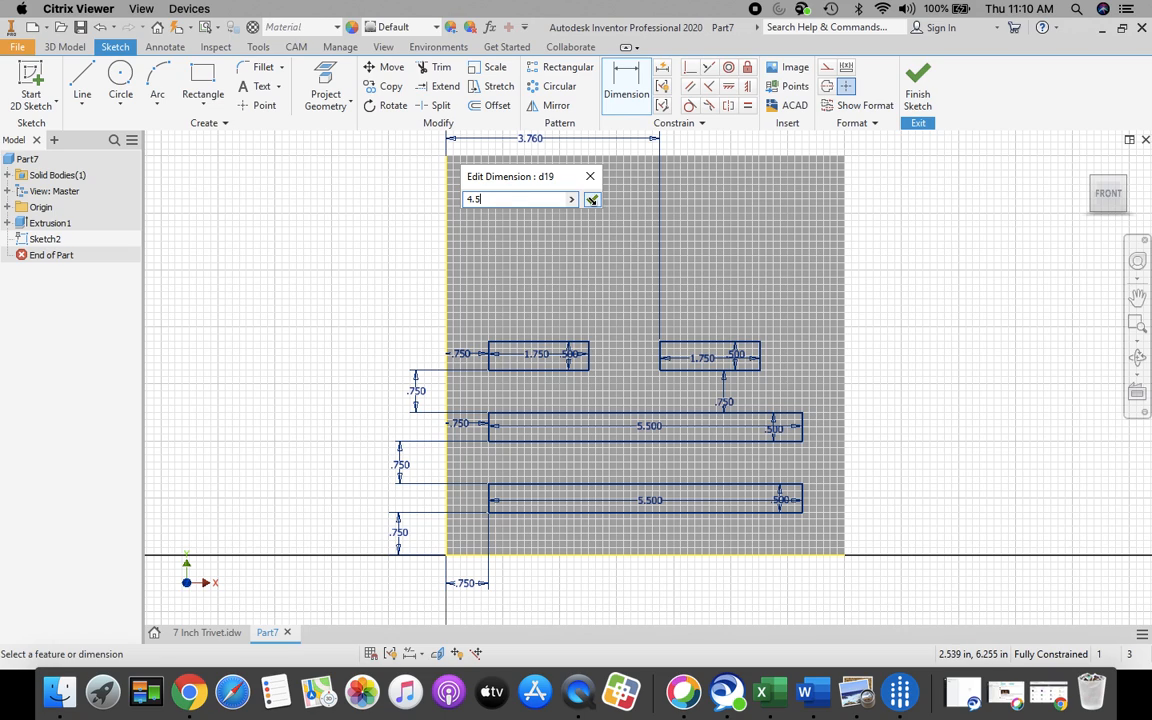
click(590, 199)
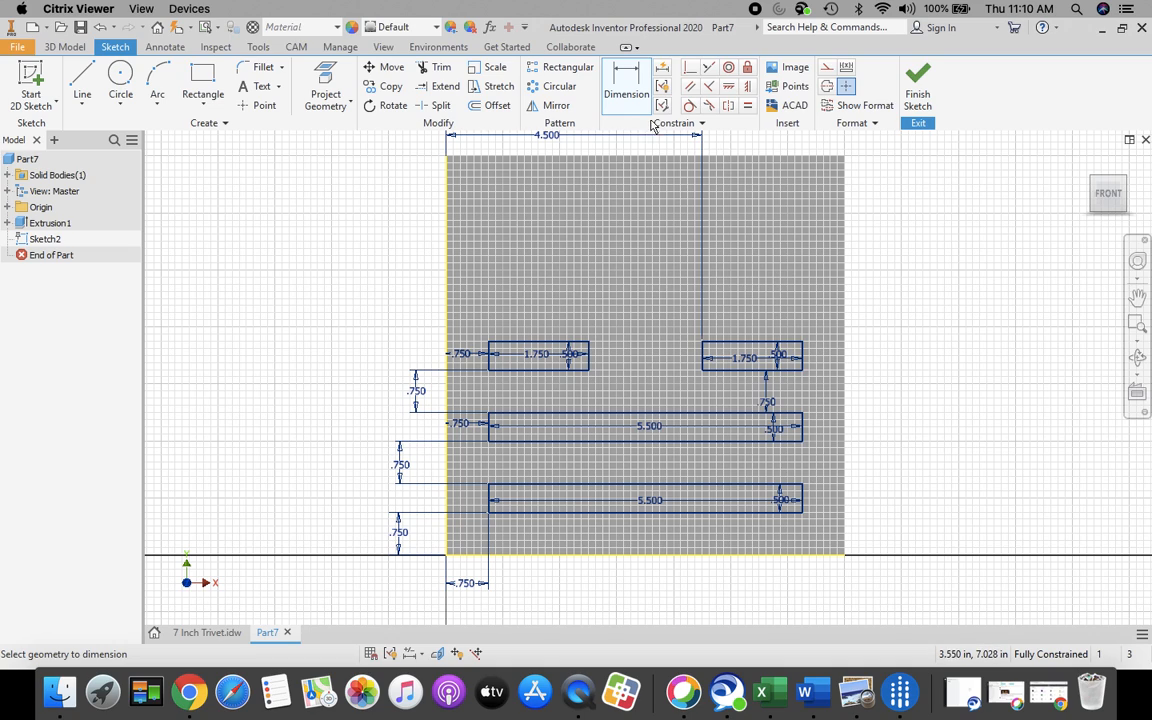
- Sketch a third long rectangle, 5.5 in long and 0.5 in high, above the two short rectangles
click(204, 84)
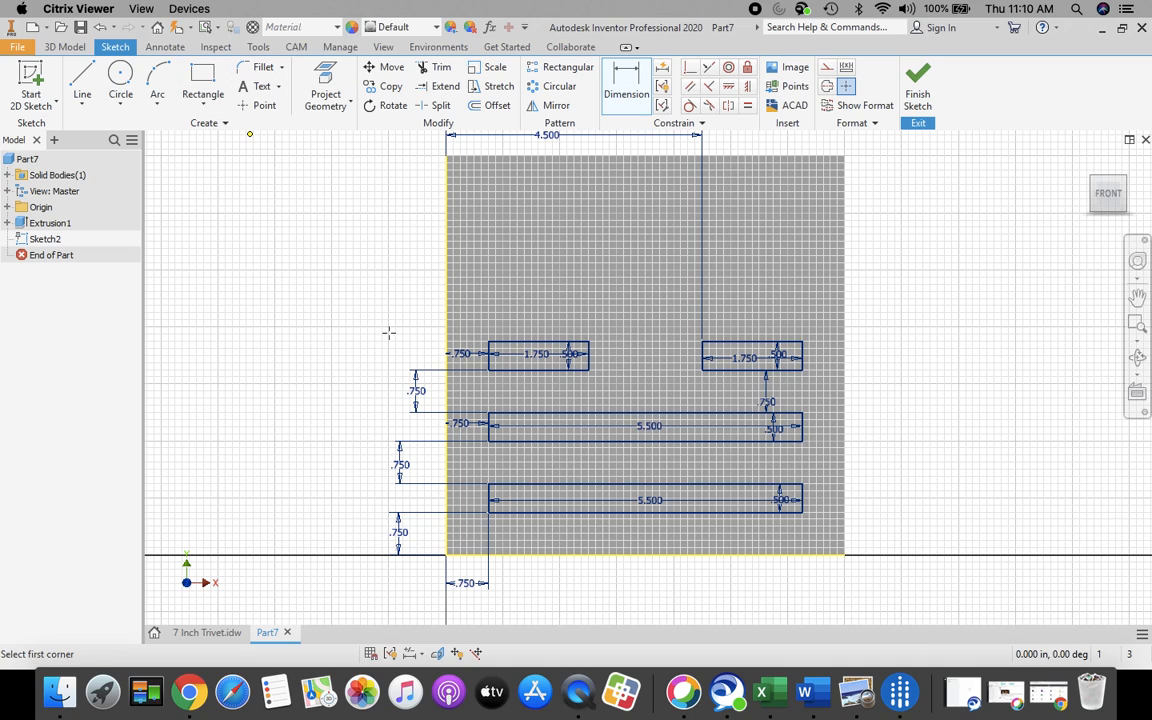
click(496, 299)
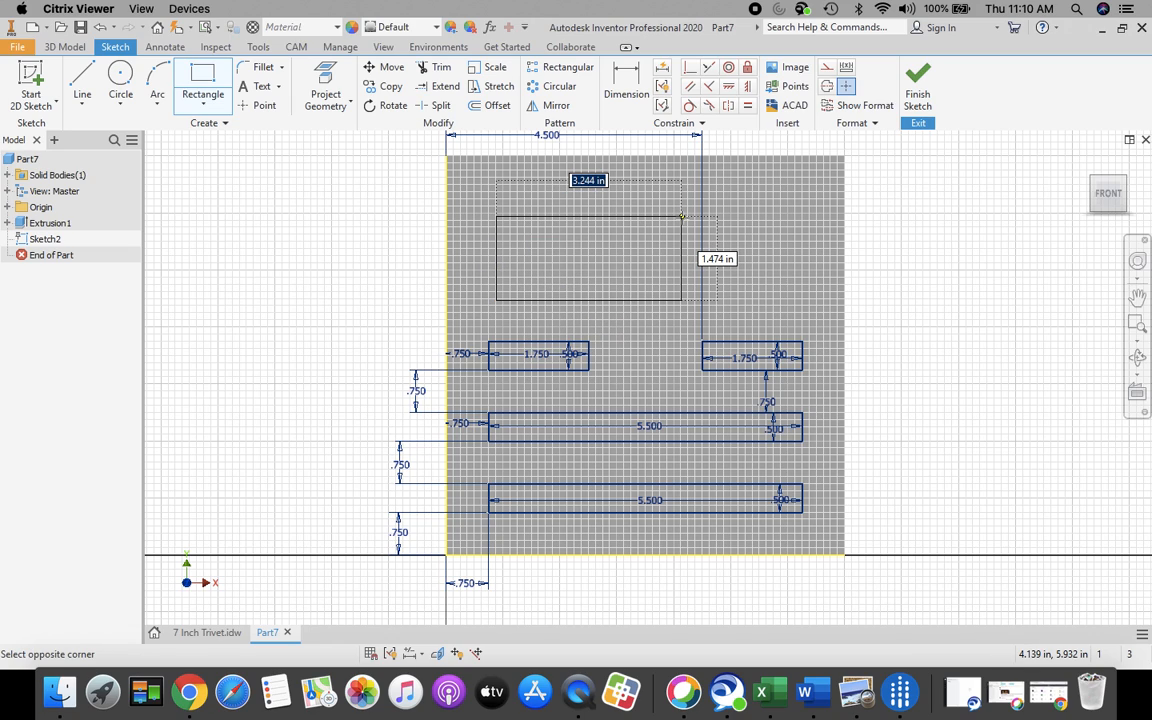
text(5.)
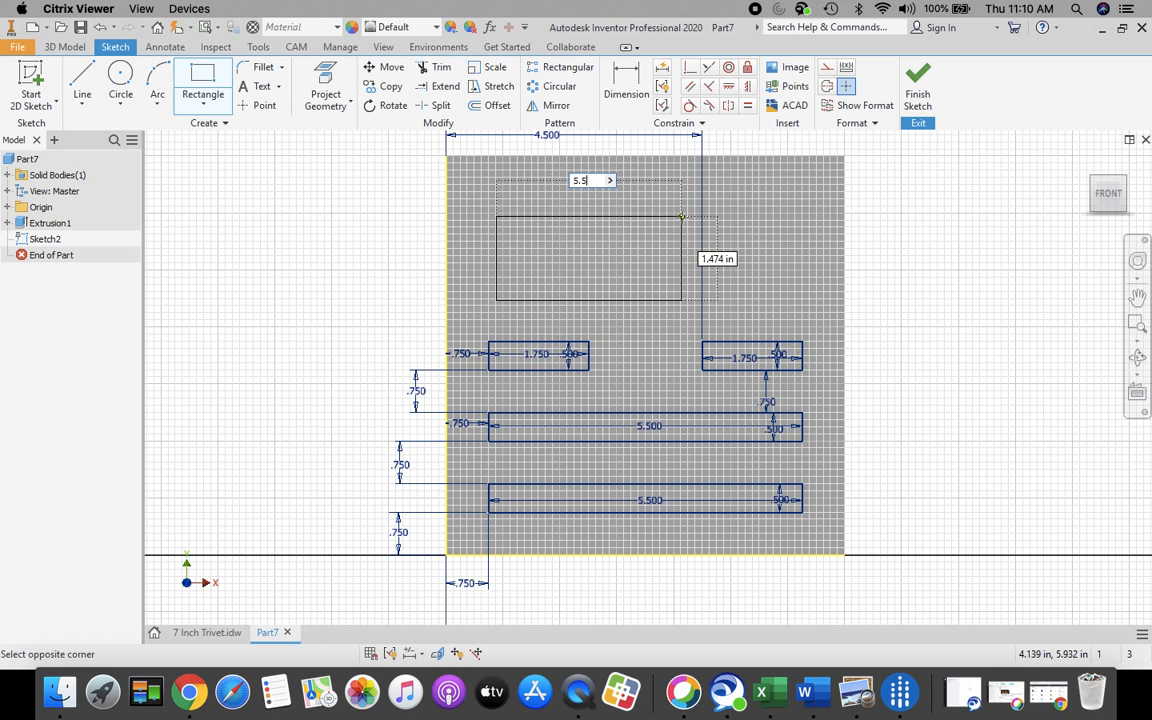
text(5)
key(Tab)
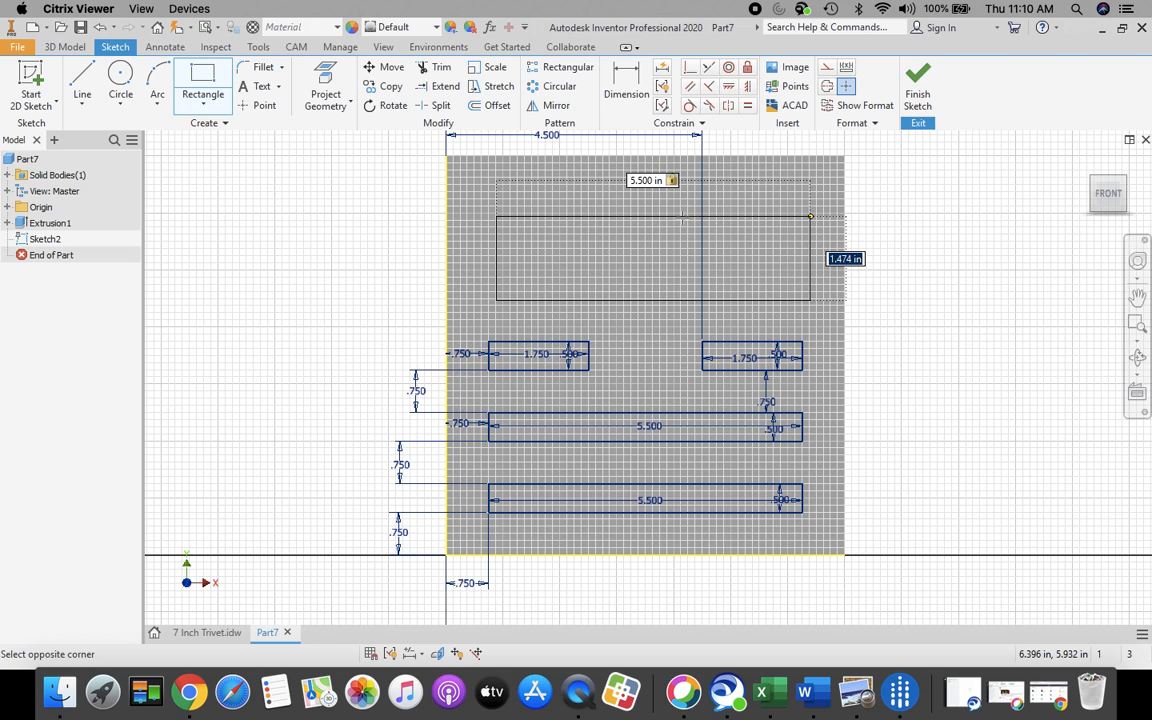
text(.5)
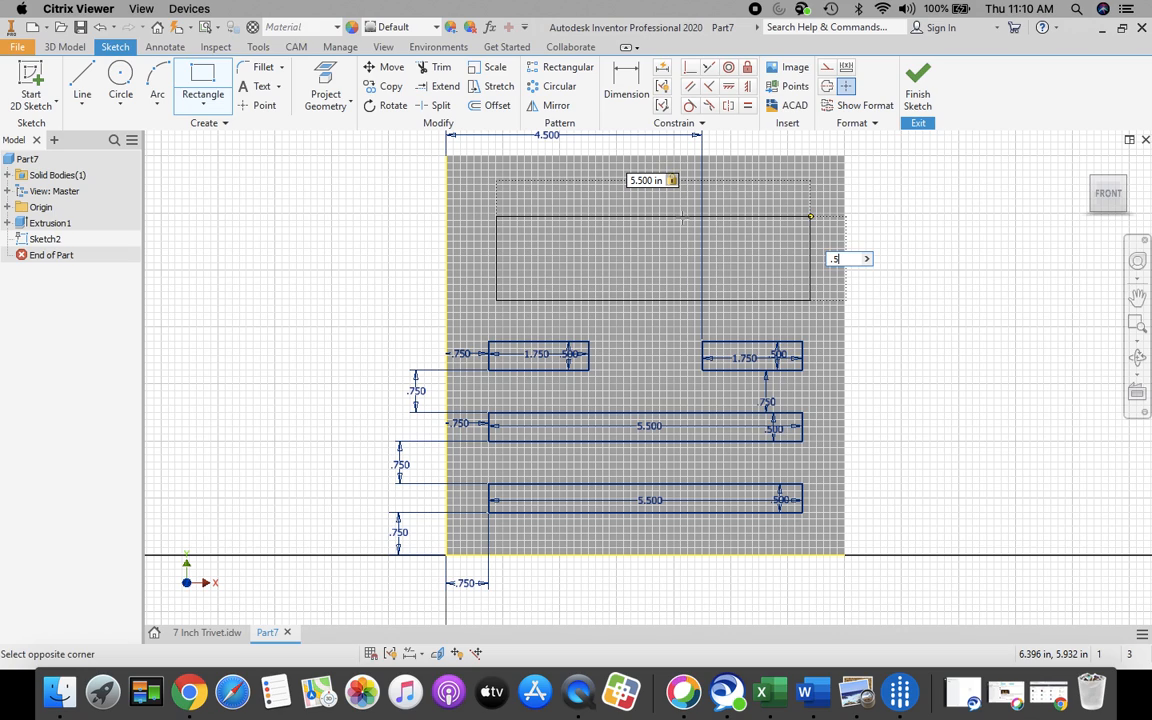
key(Return)
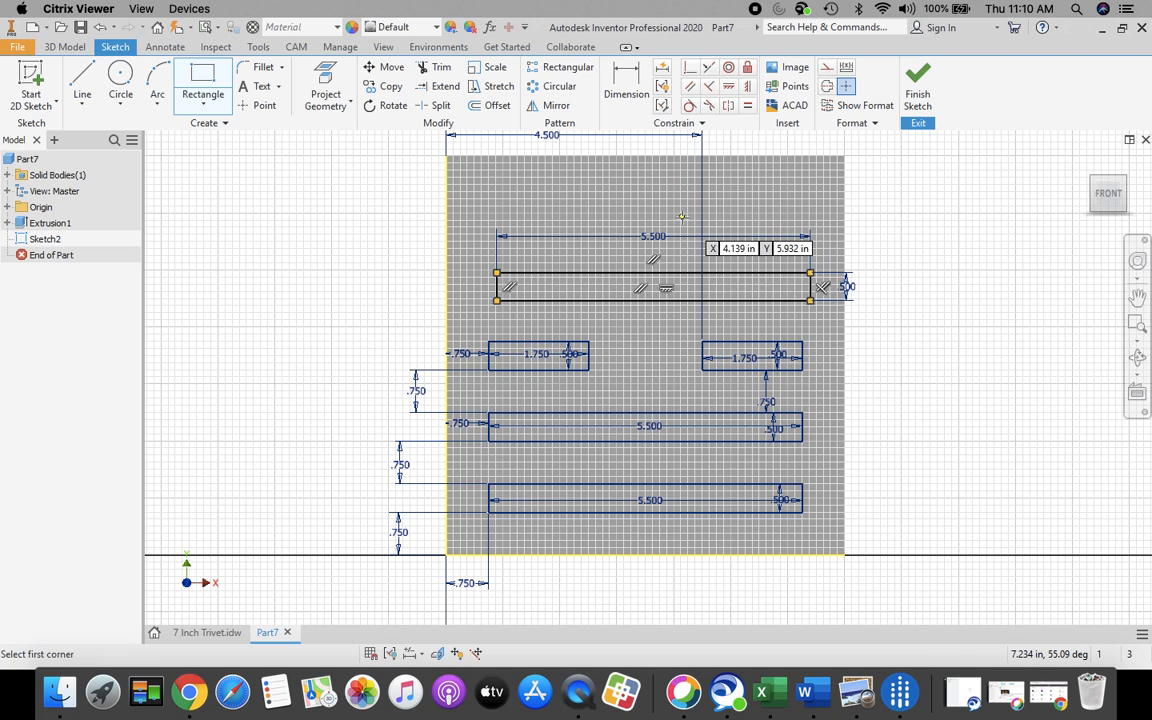
- Dimension the vertical gap between the new long rectangle and the left short rectangle below it as 0.75 in
click(621, 86)
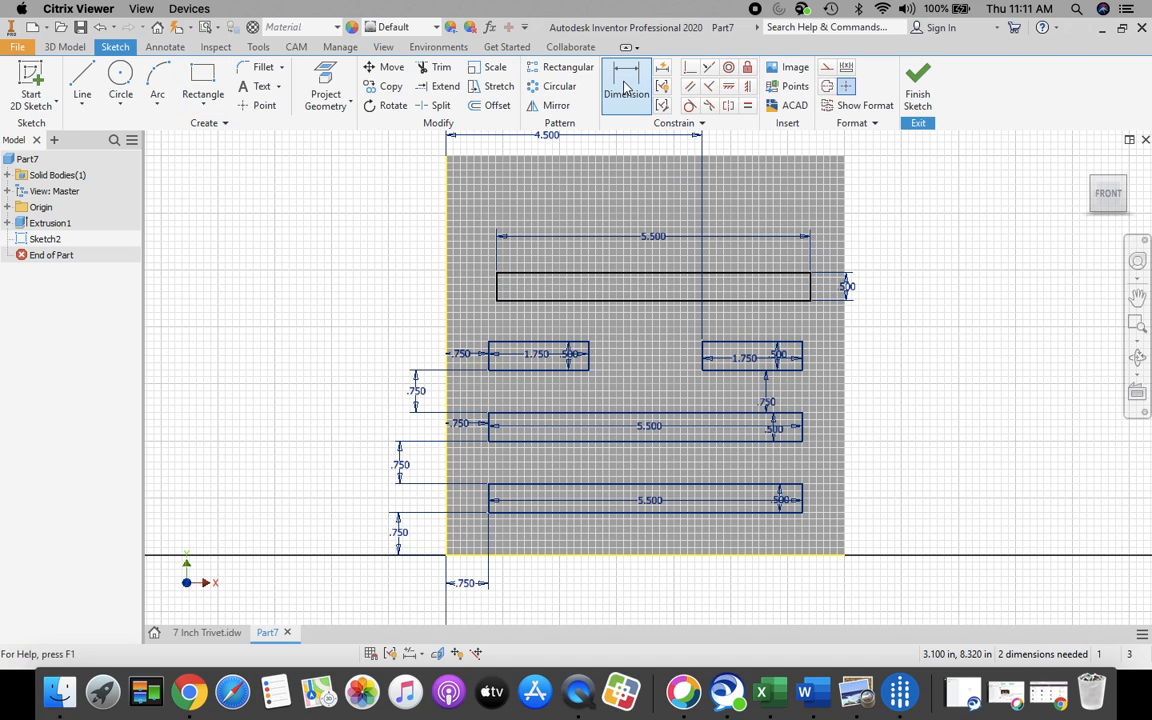
click(544, 301)
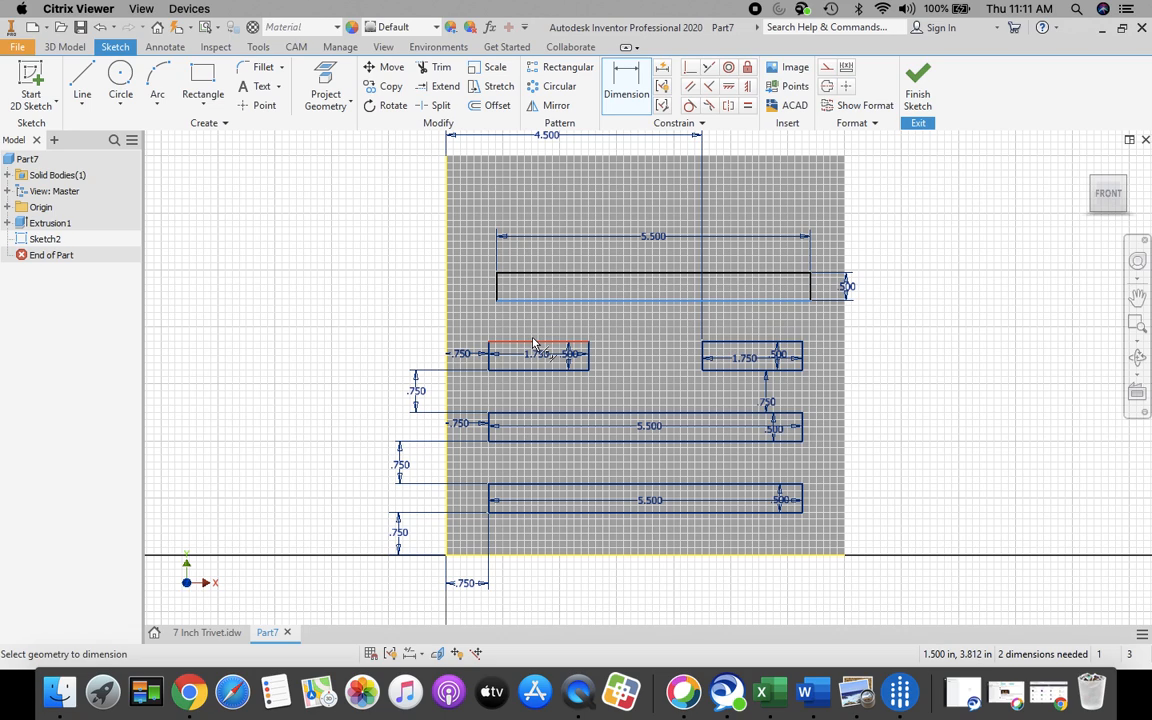
click(535, 344)
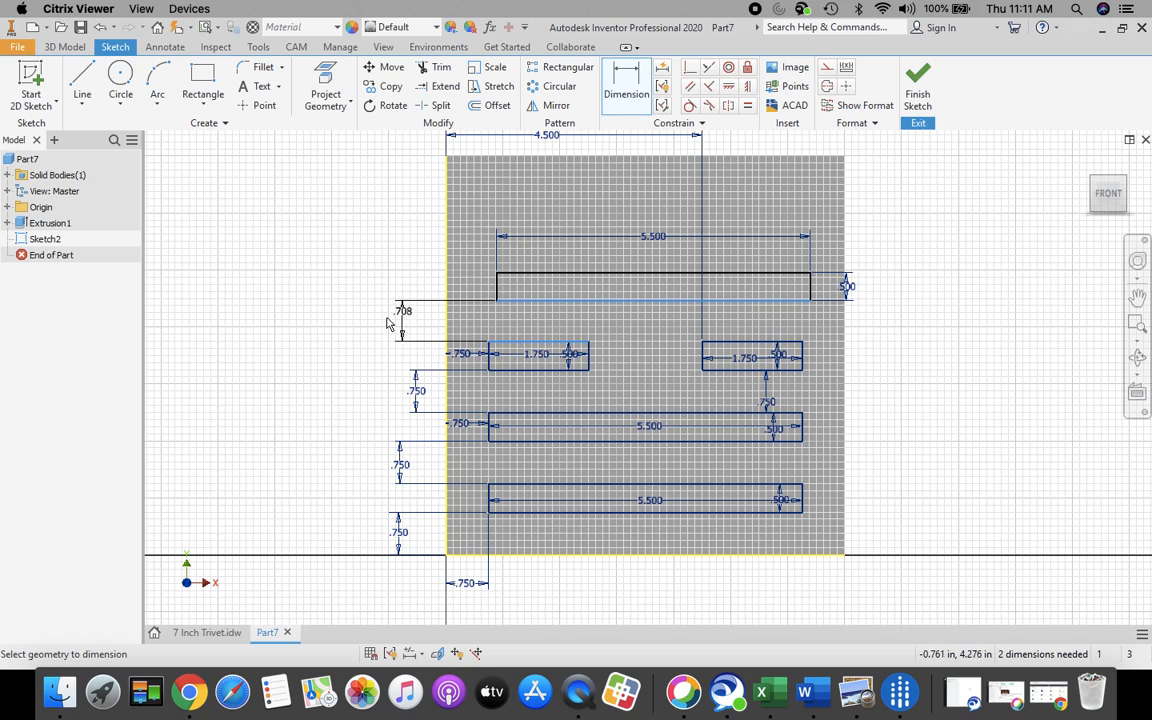
click(413, 320)
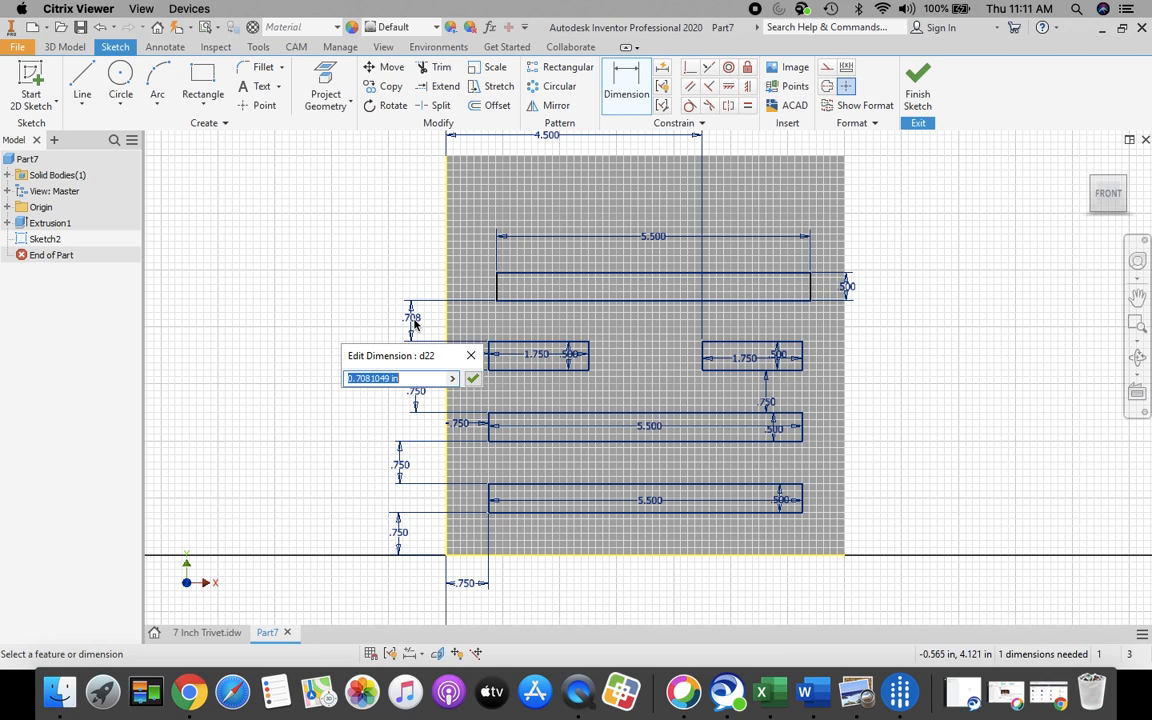
text(.75)
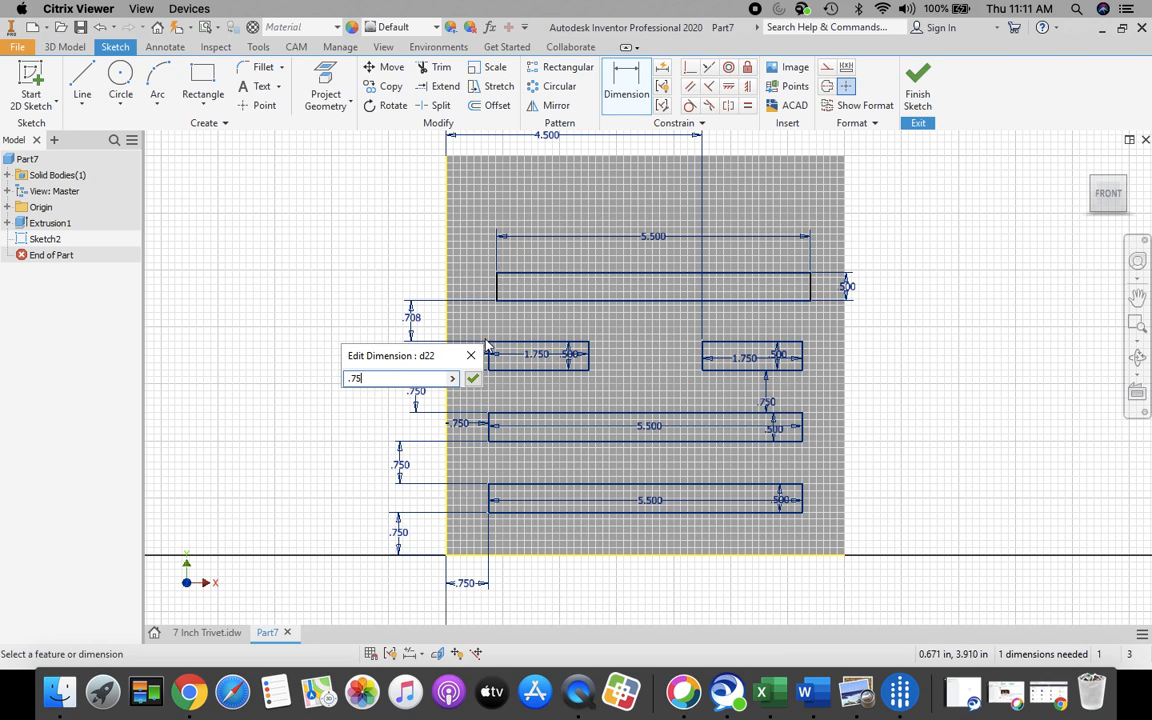
click(472, 378)
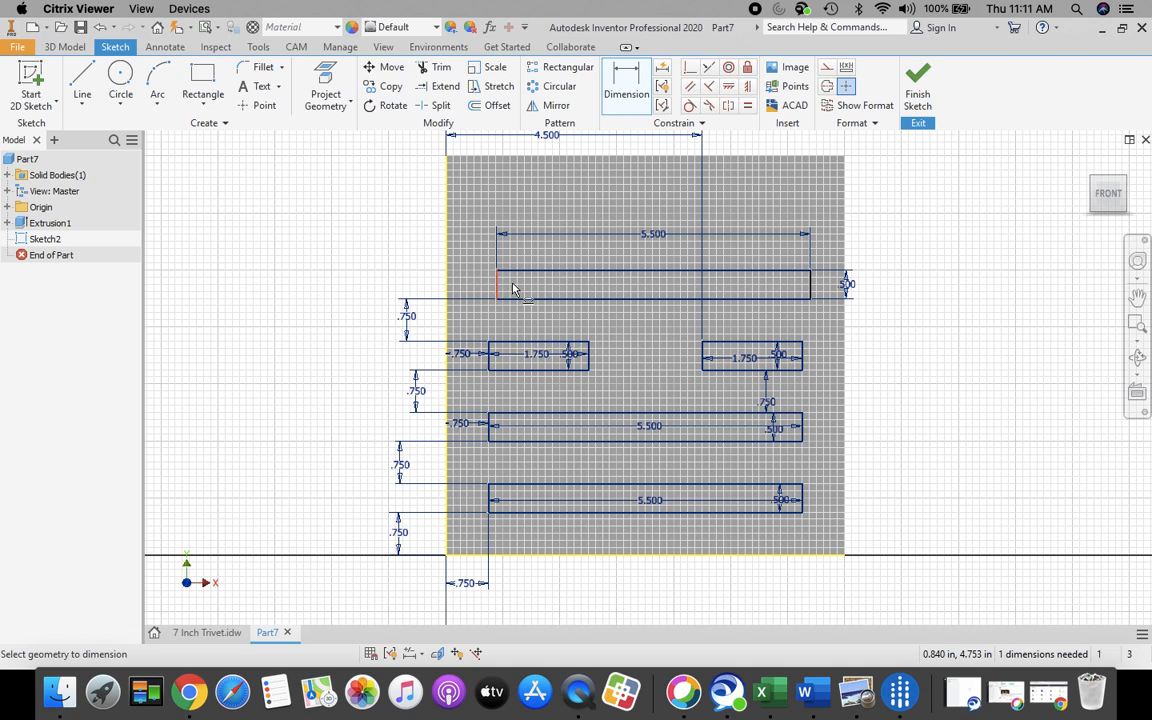
- Dimension the third long rectangle's left end 0.75 in from the plate's left edge
click(446, 289)
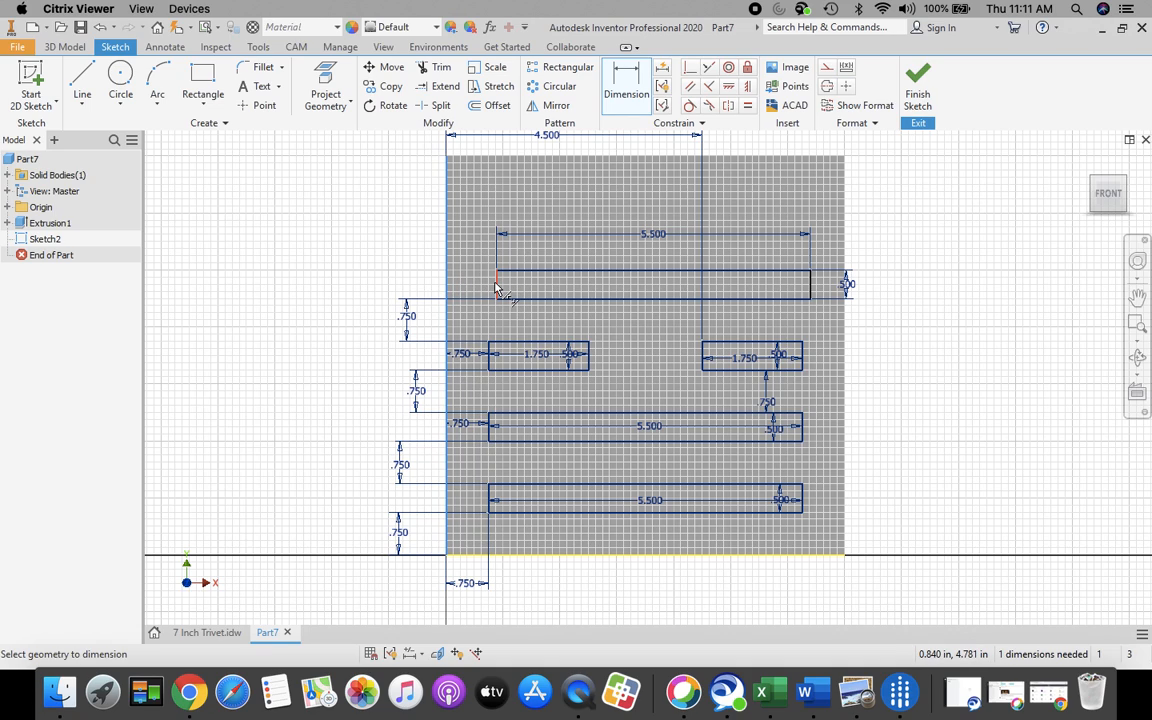
click(497, 287)
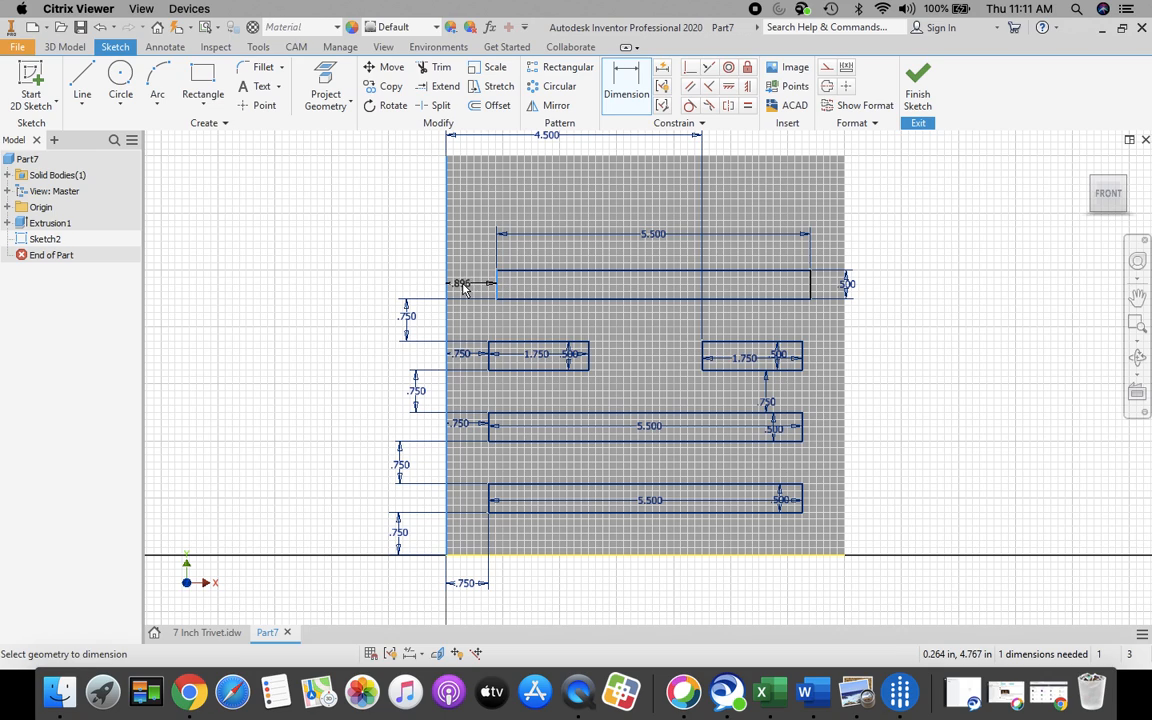
click(466, 289)
text(.)
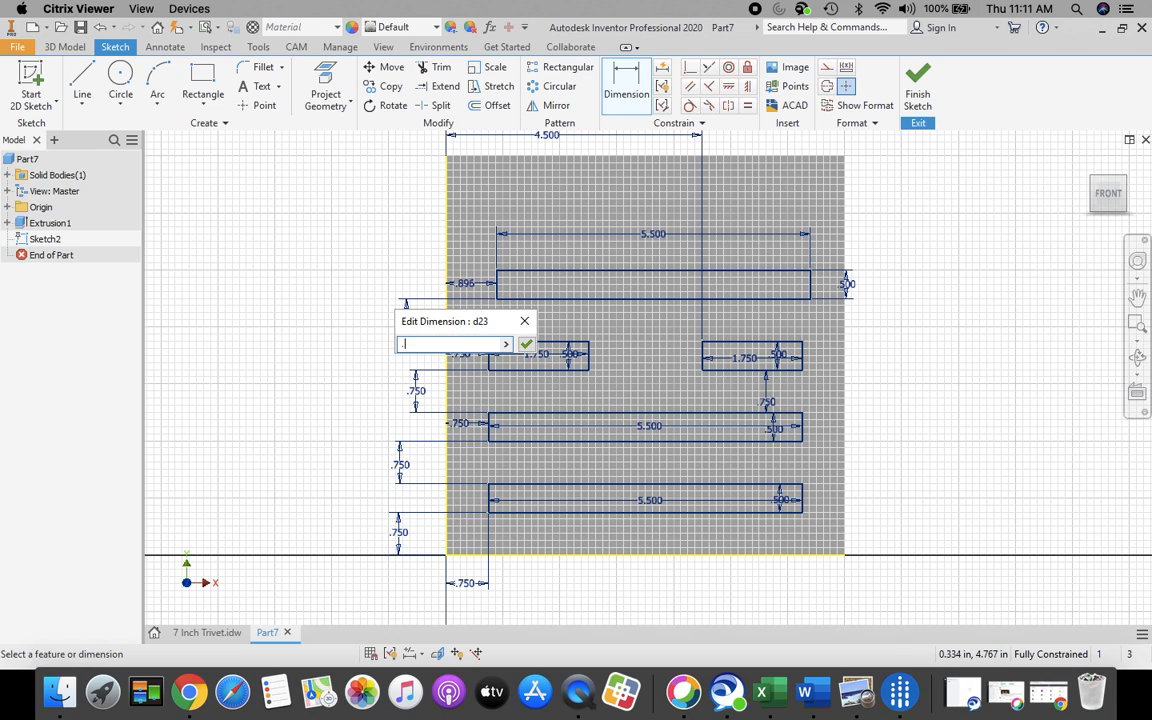
text(75)
key(Return)
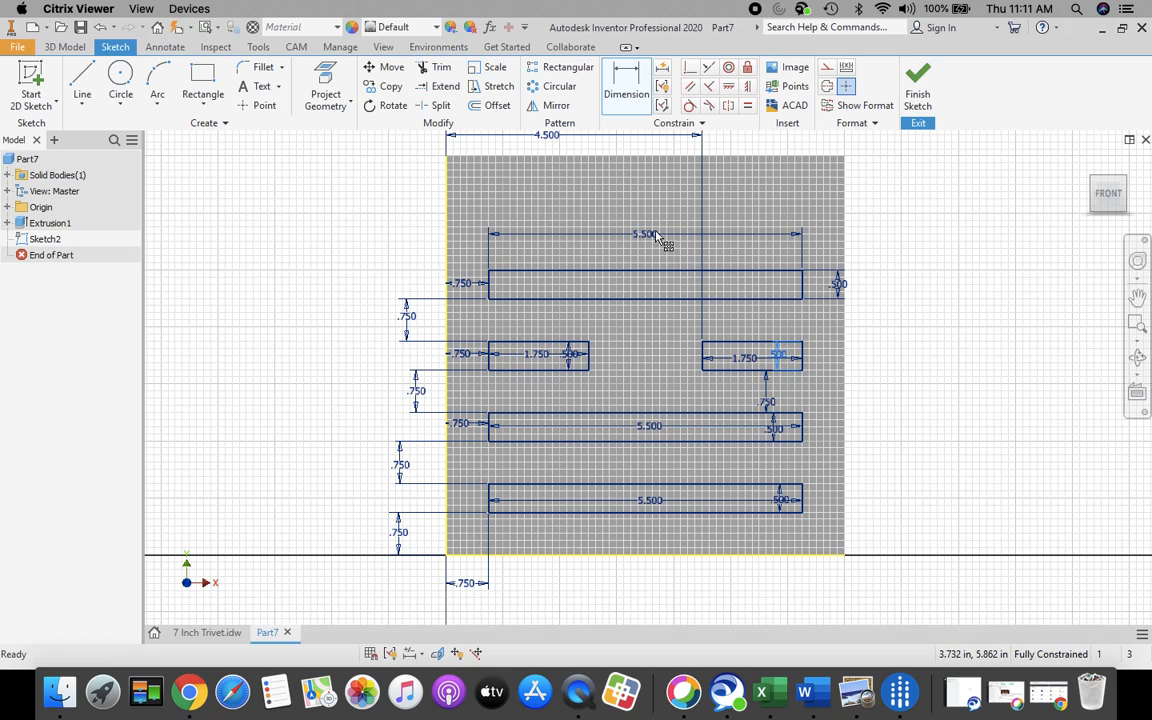
- Move the third long rectangle's length and height dimensions inside its outline
key(Escape)
drag(662, 246, 648, 285)
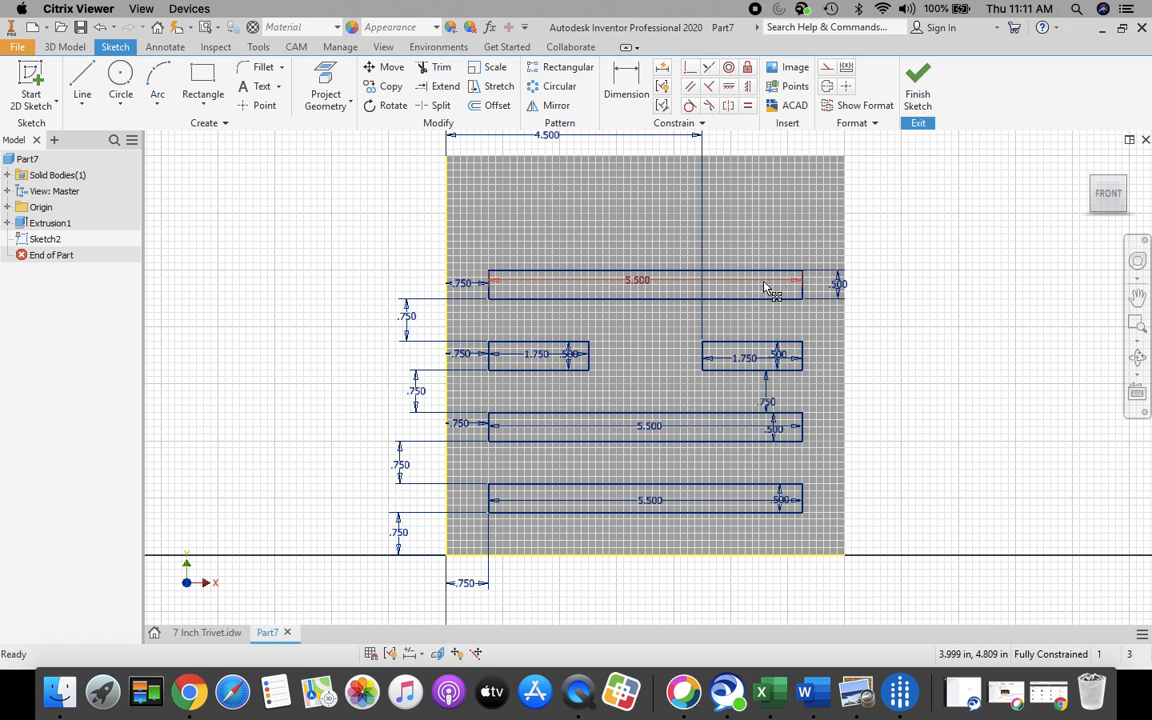
drag(840, 287, 741, 283)
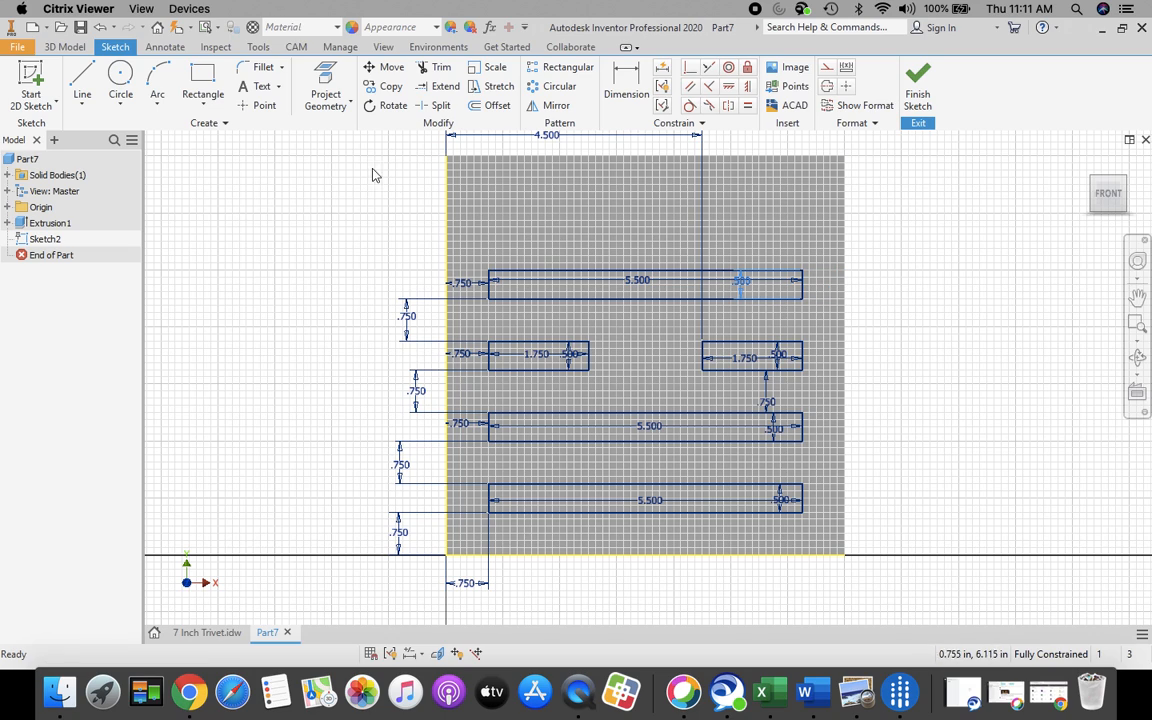
- Sketch a fourth long rectangle, 5.5 in long and 0.5 in high, near the top of the plate
click(203, 80)
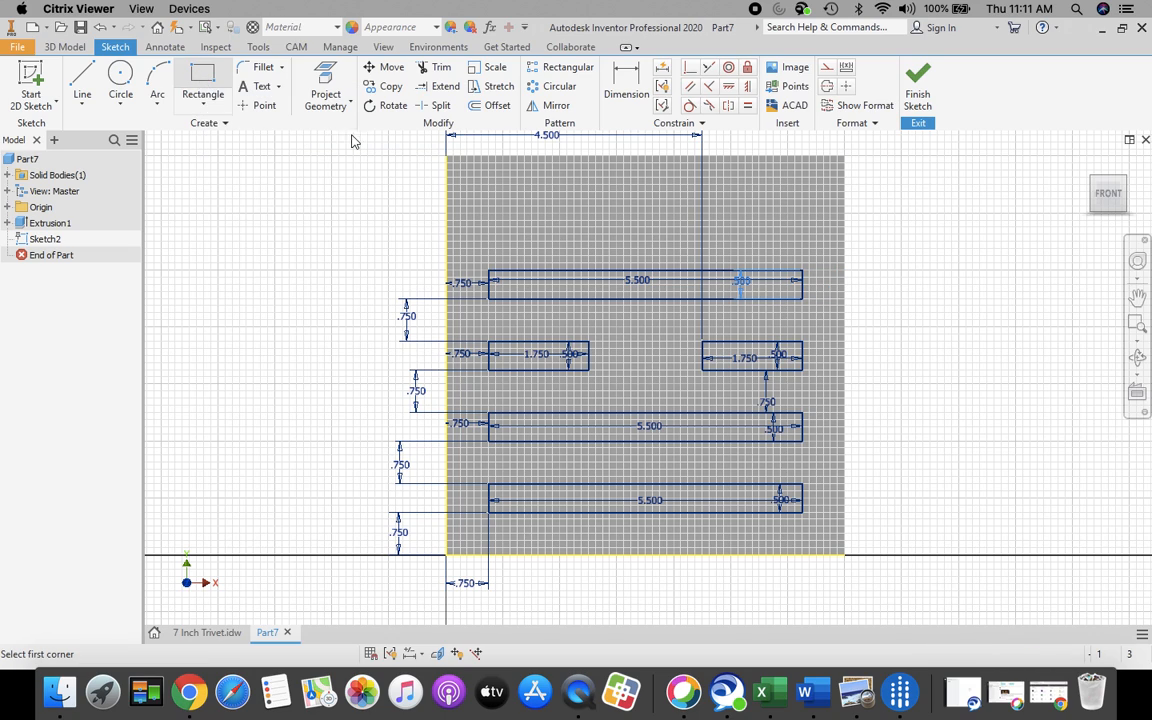
click(500, 241)
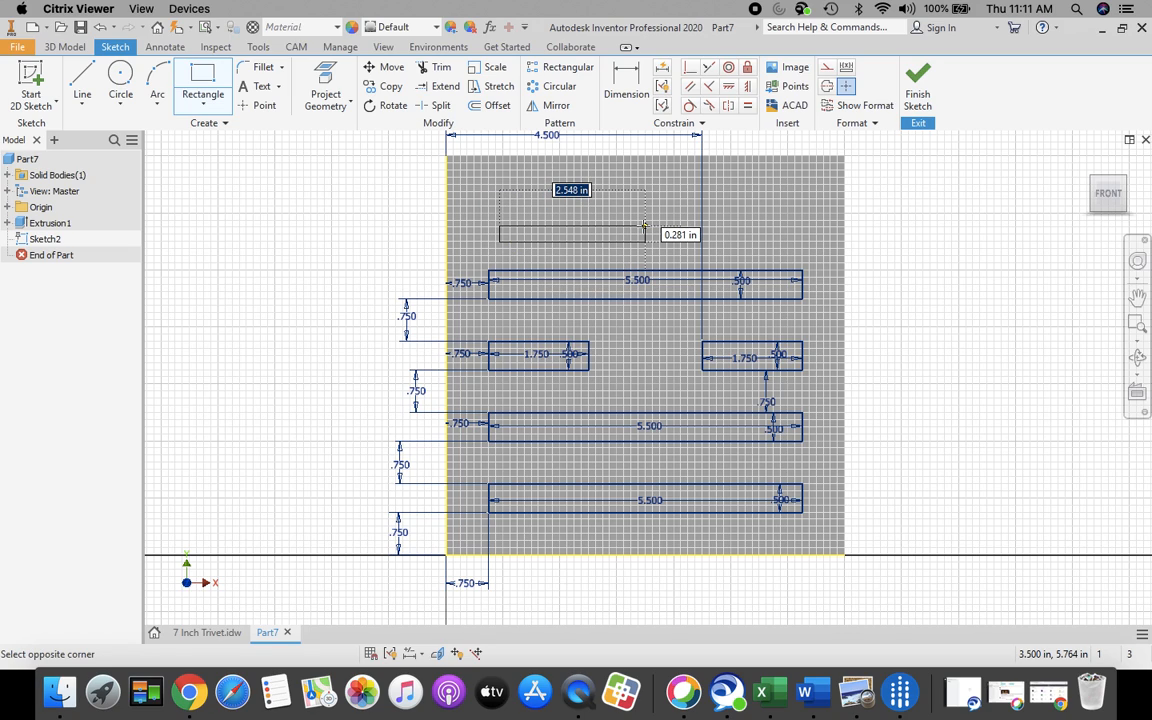
text(5.5)
key(Tab)
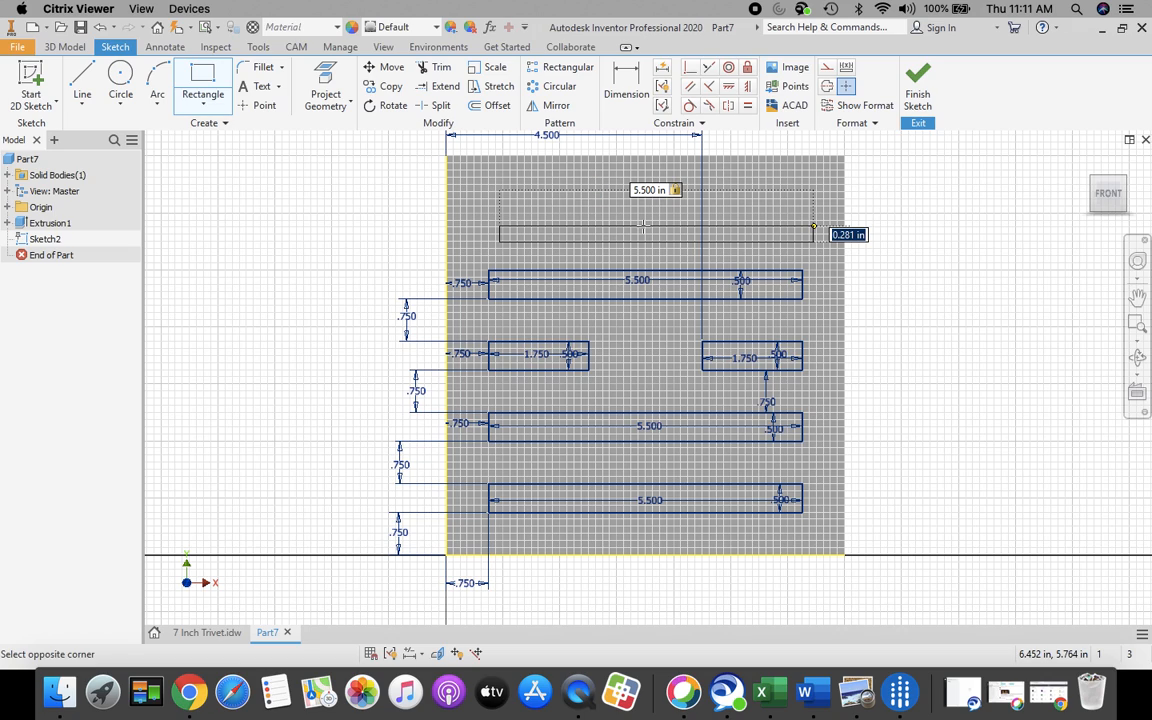
text(.5)
key(Return)
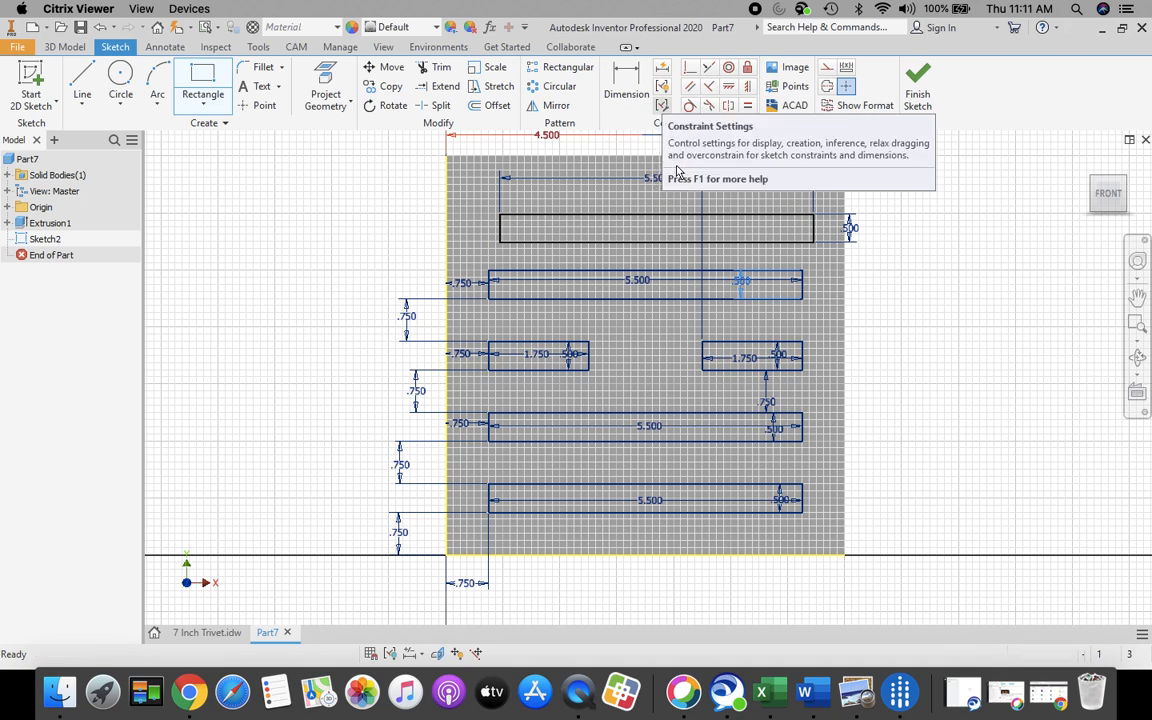
- Move the topmost rectangle's length and height dimensions inside its outline
key(Escape)
drag(662, 184, 660, 225)
drag(857, 238, 778, 236)
- Dimension the gap between the topmost rectangle and the long rectangle below it as 0.75 in
click(624, 84)
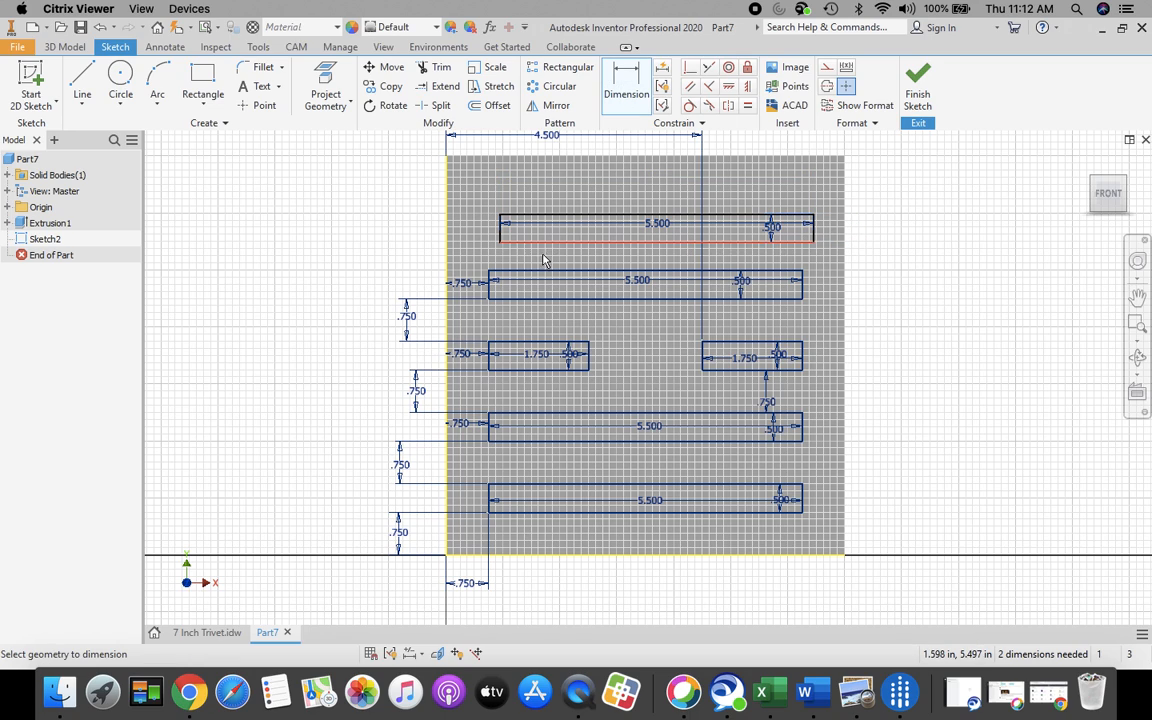
click(557, 243)
click(557, 272)
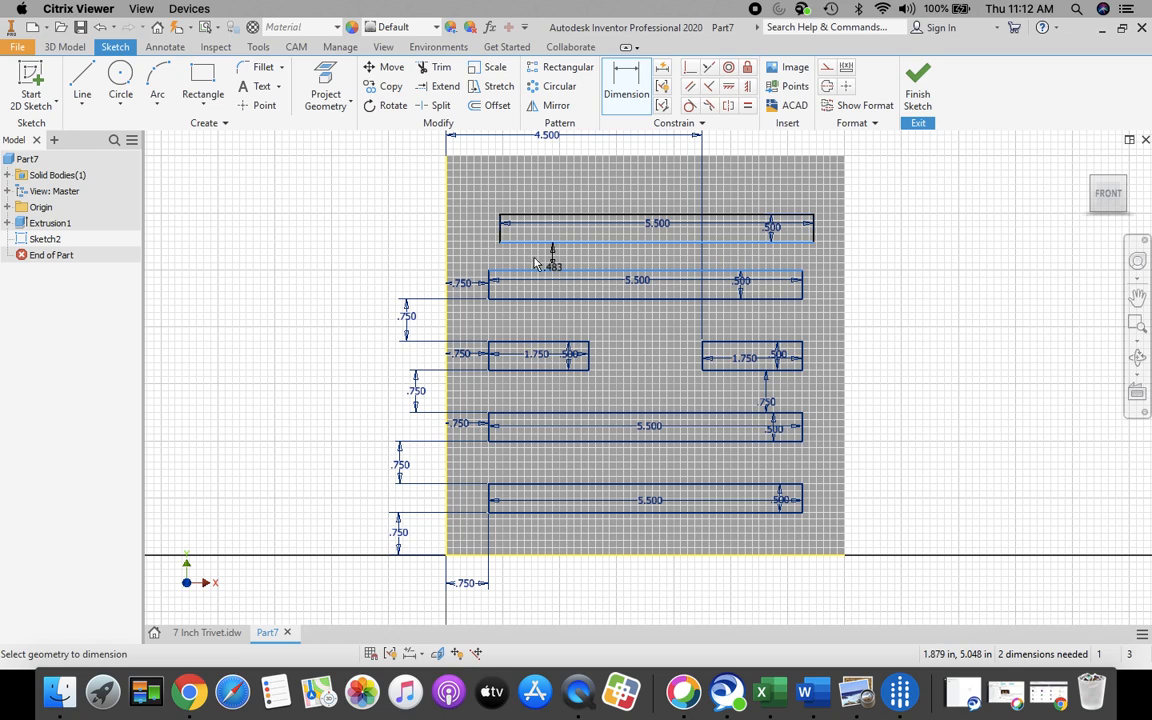
click(405, 262)
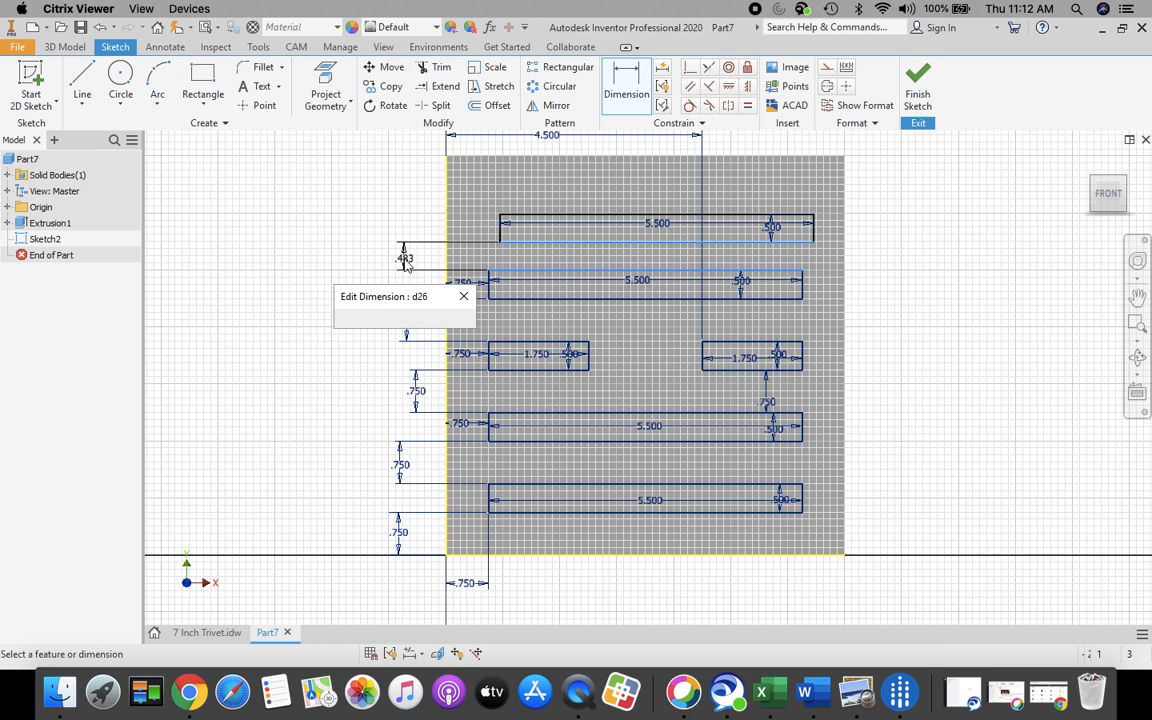
text(.75)
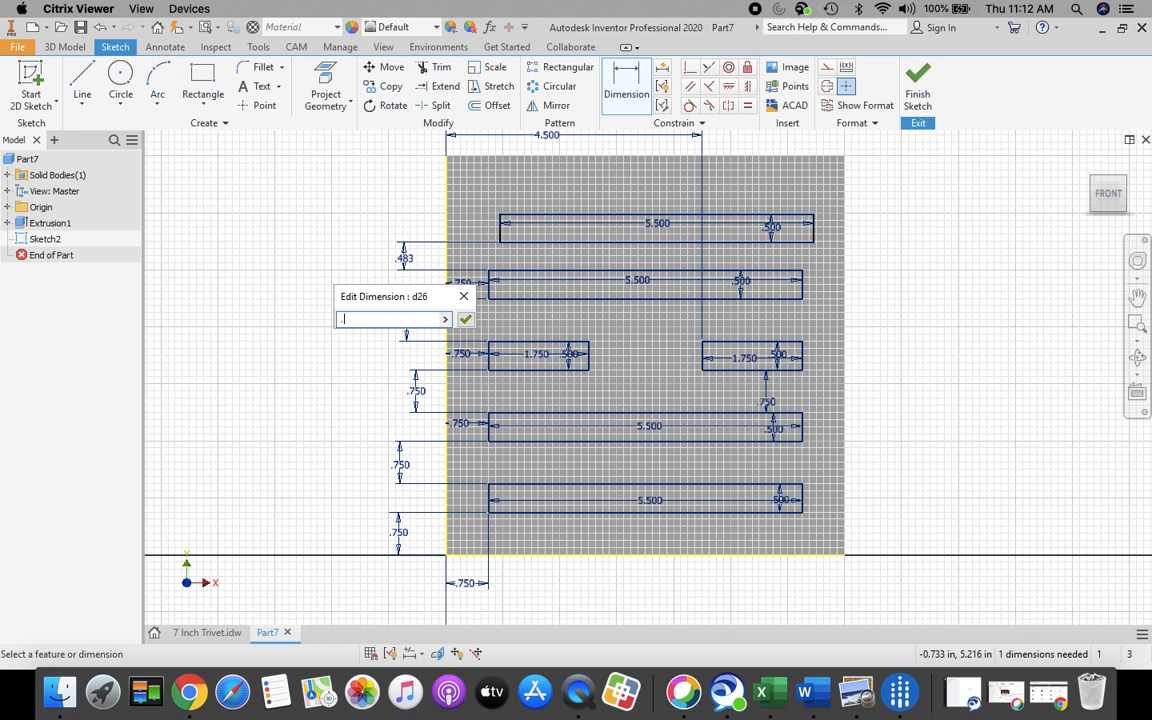
click(464, 318)
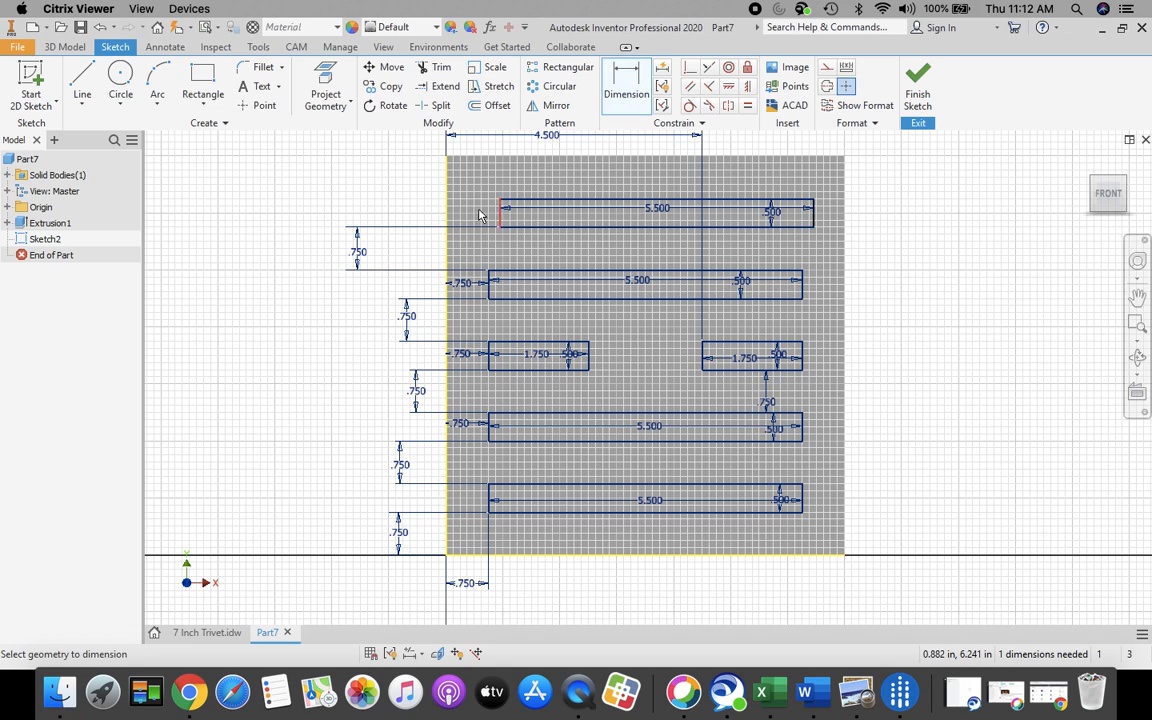
- Dimension the topmost rectangle's left end 0.75 in from the plate's left edge
click(448, 208)
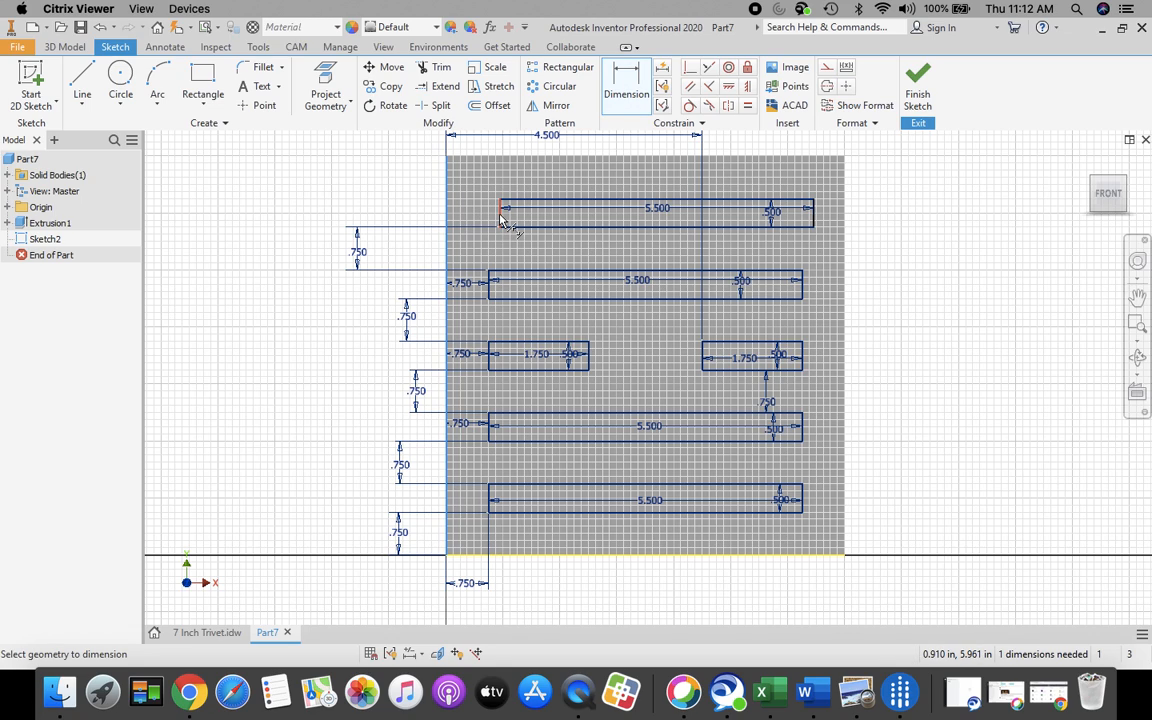
click(501, 214)
click(472, 214)
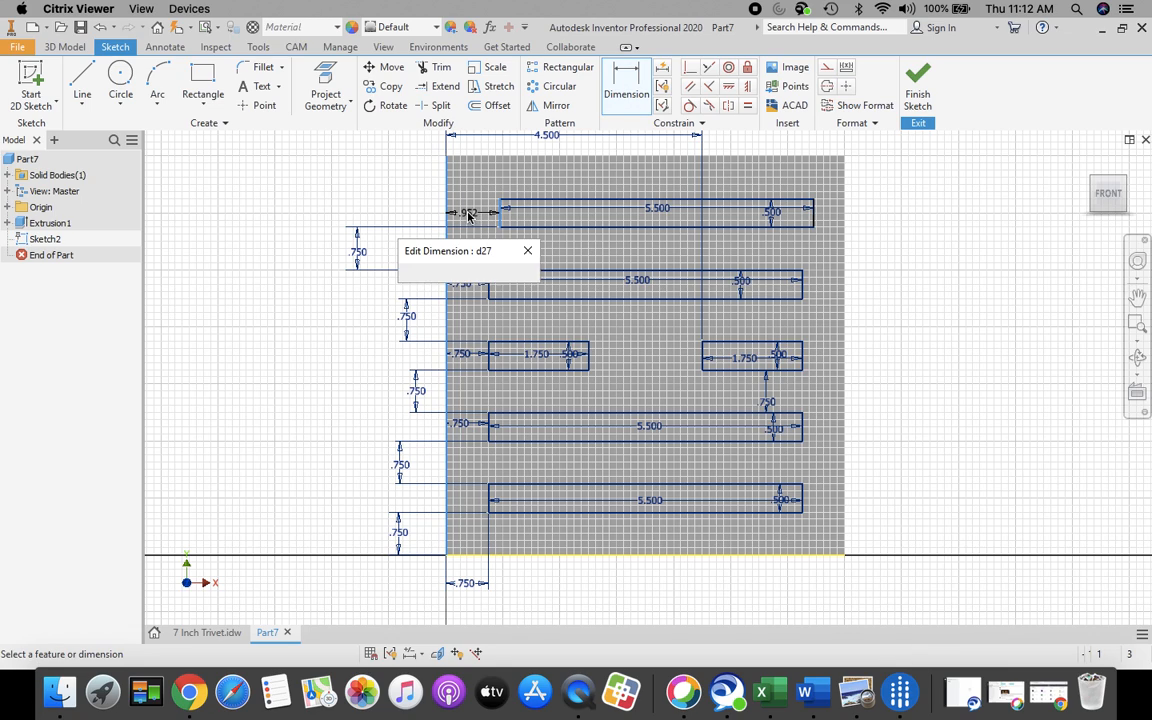
text(.75)
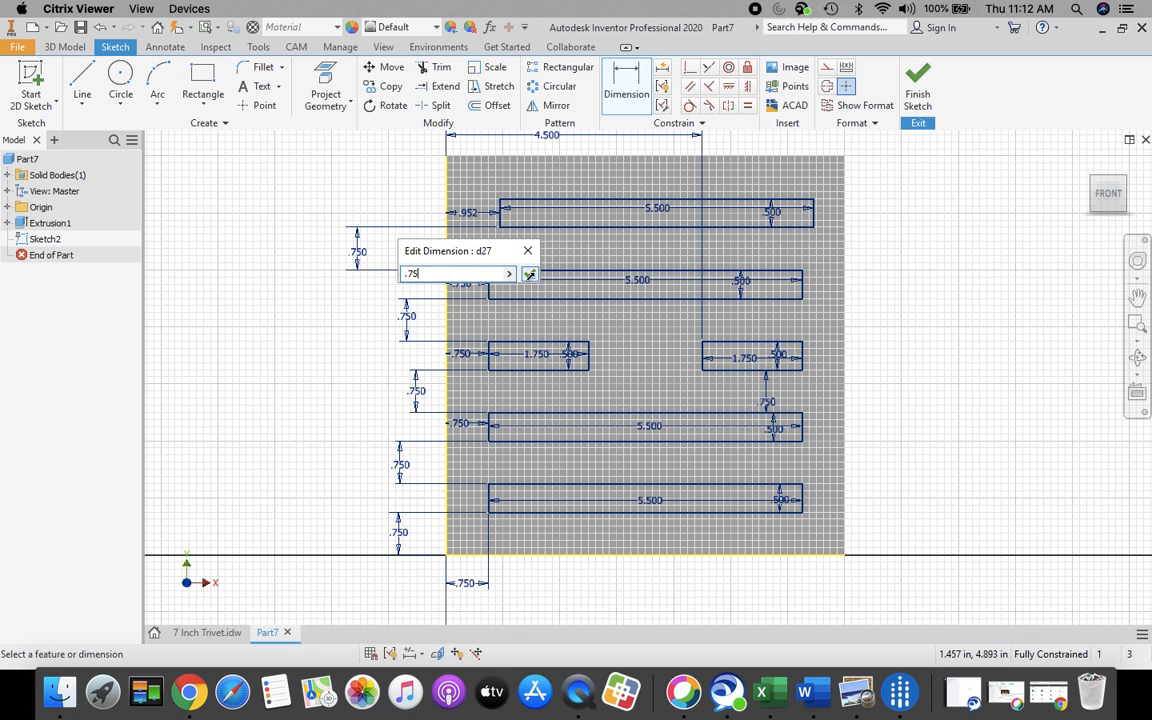
click(529, 273)
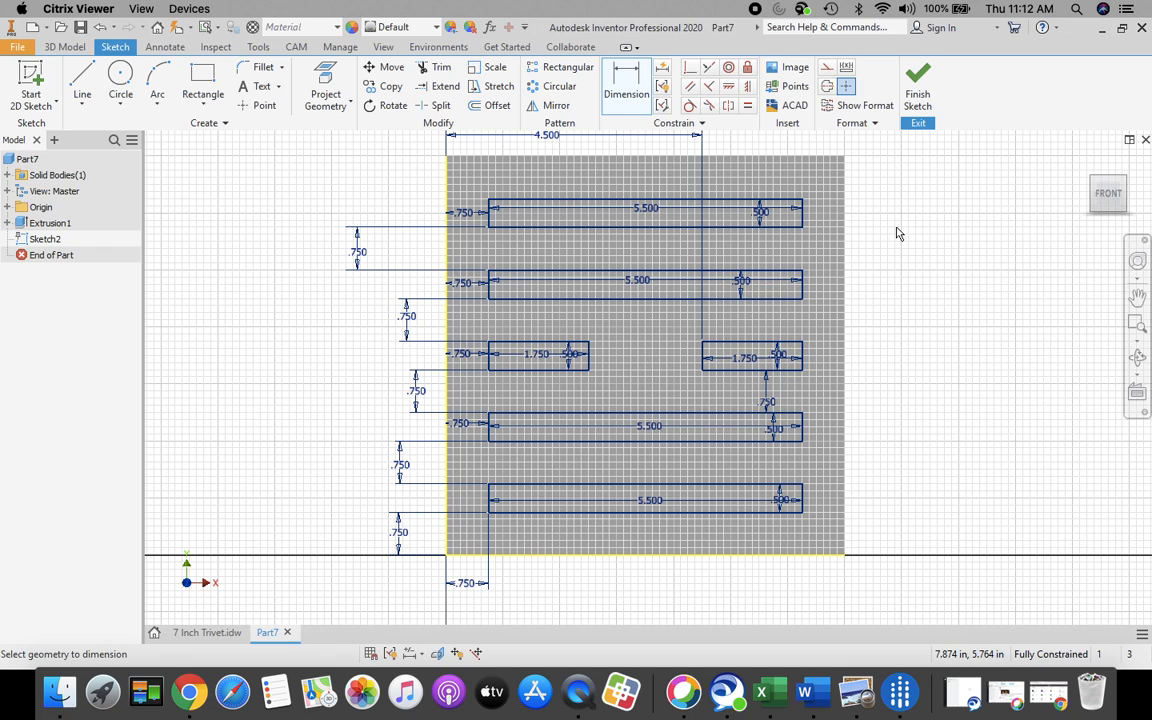
- Finish the sketch and select all six slot rectangles as profiles for an Extrude
click(919, 83)
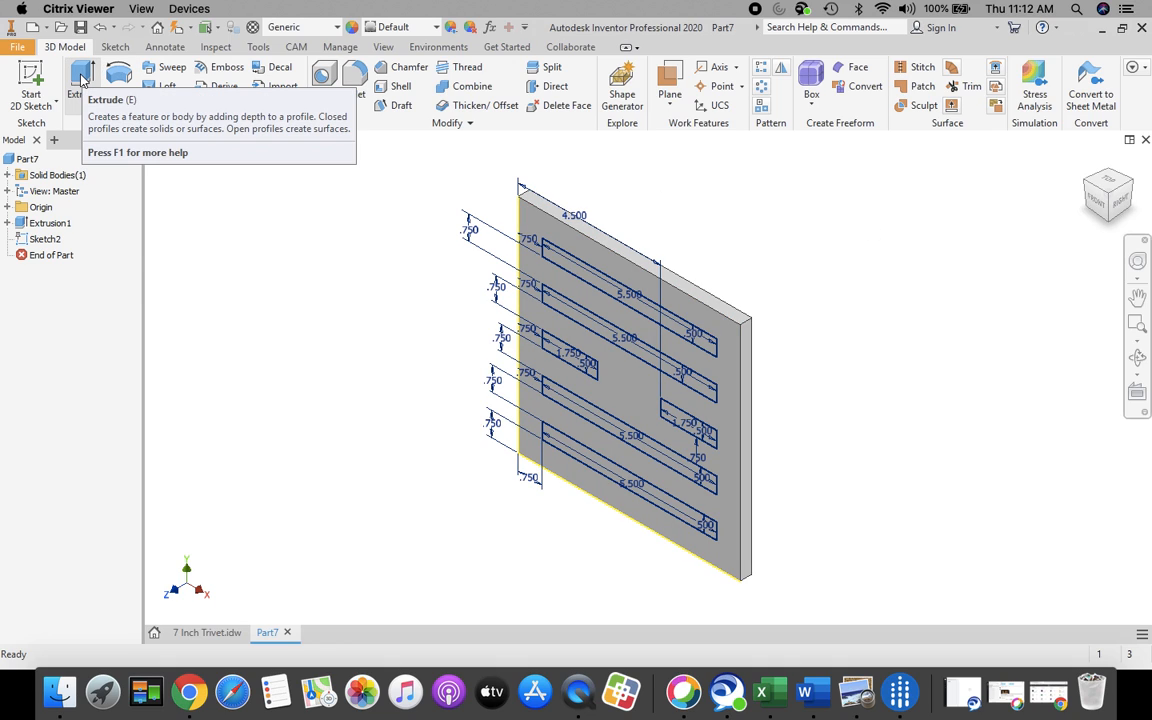
click(82, 80)
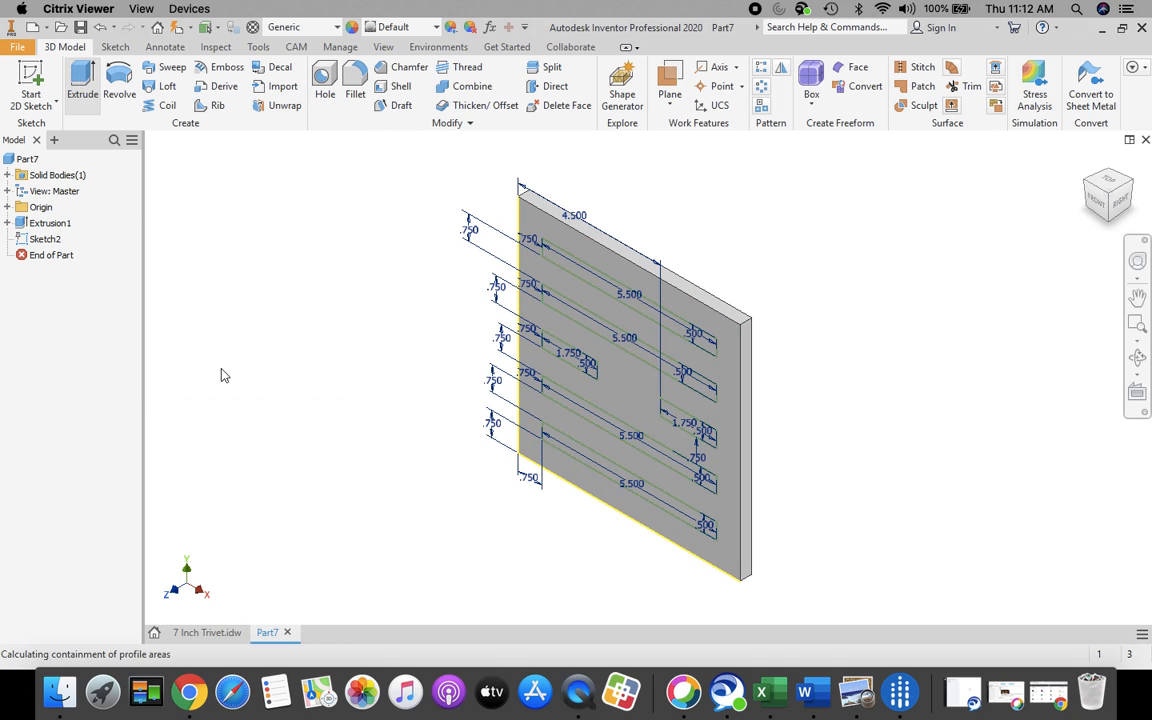
click(582, 466)
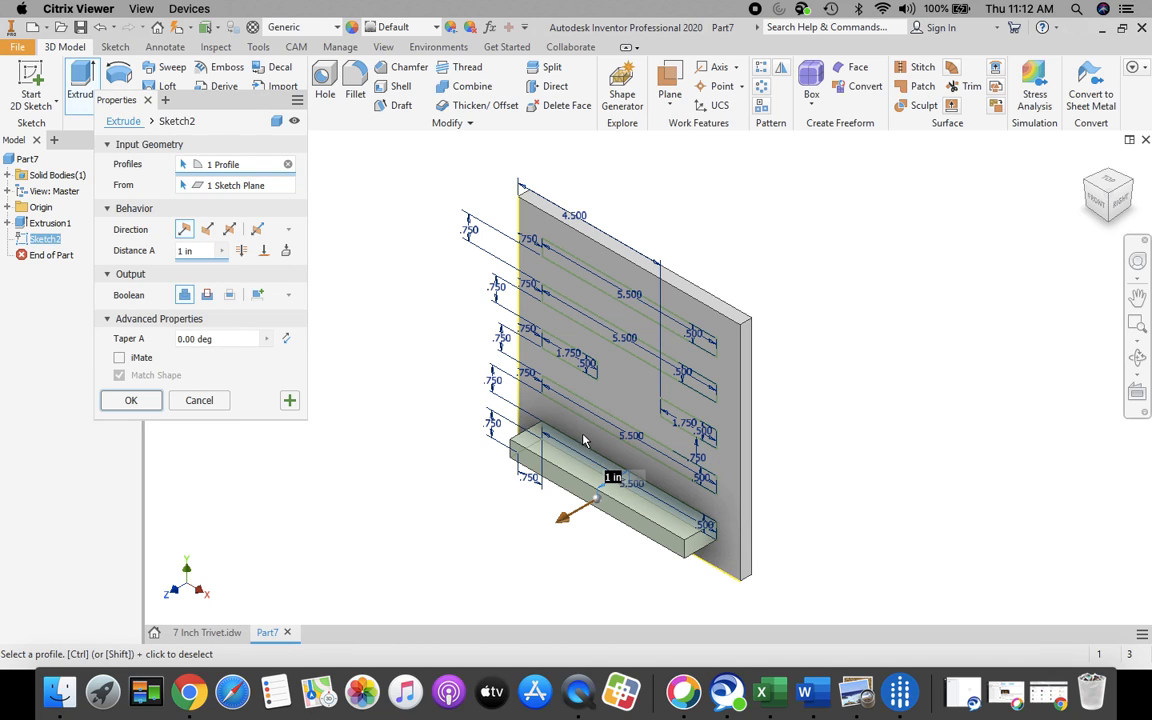
click(586, 428)
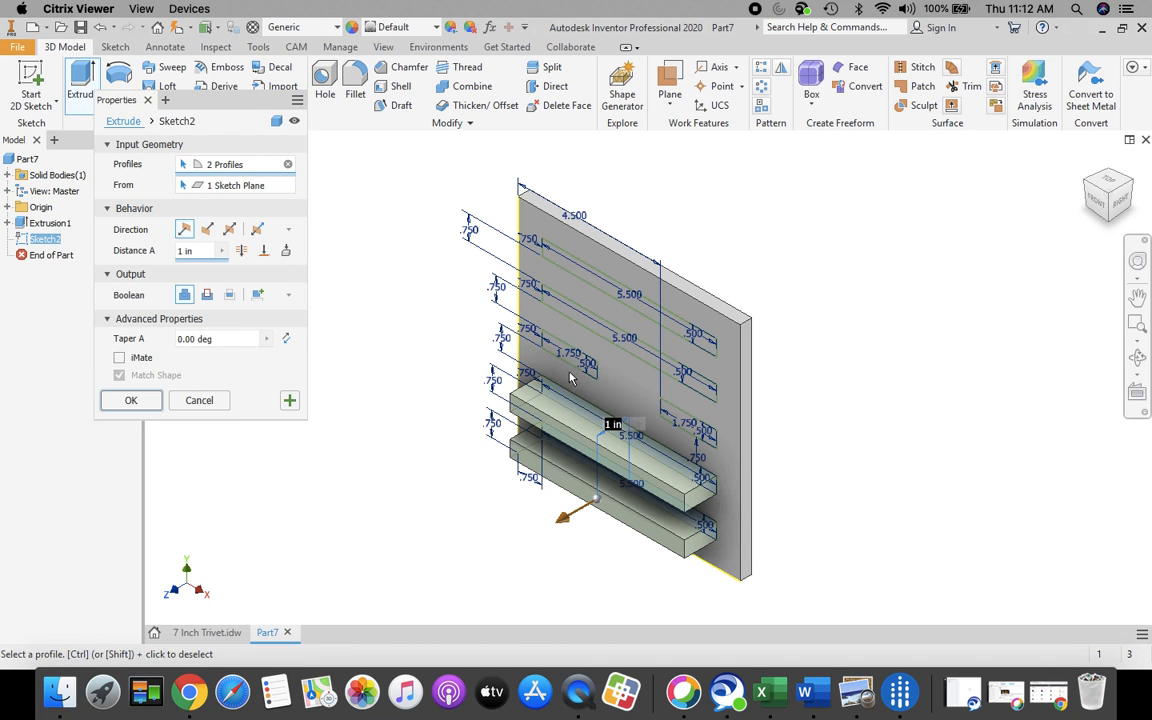
click(574, 375)
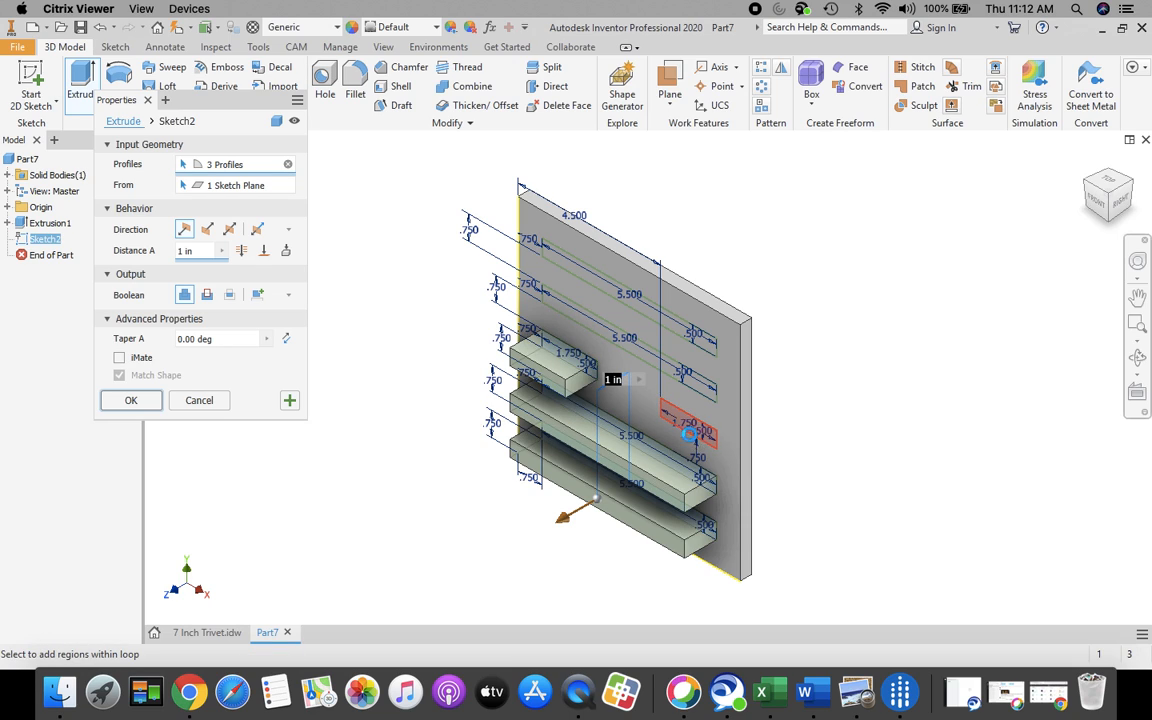
click(690, 433)
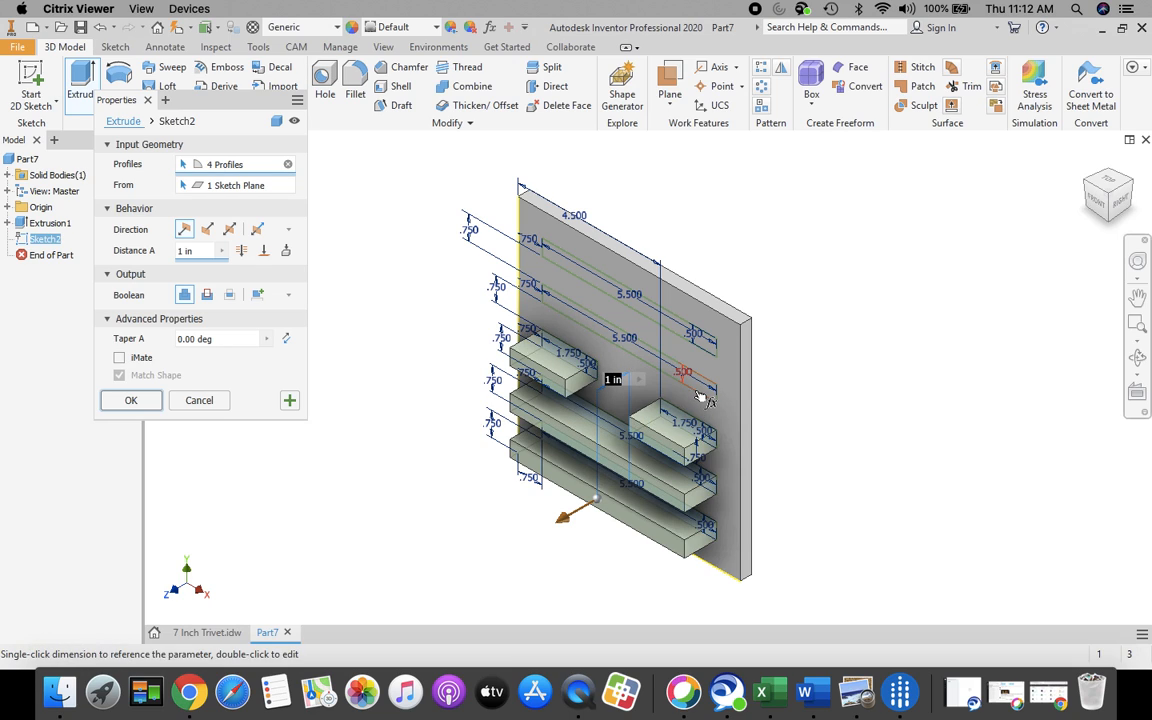
click(640, 360)
click(654, 328)
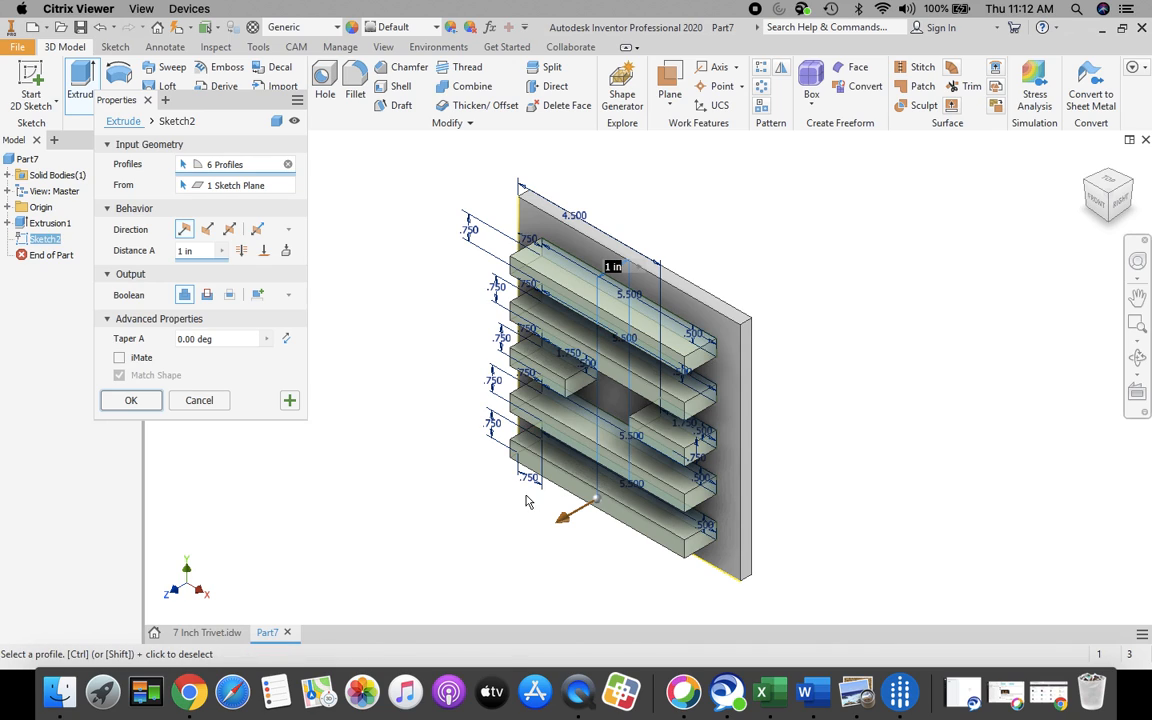
- Try to extrude the six profiles as a 0.188 in cut in the default direction
click(206, 230)
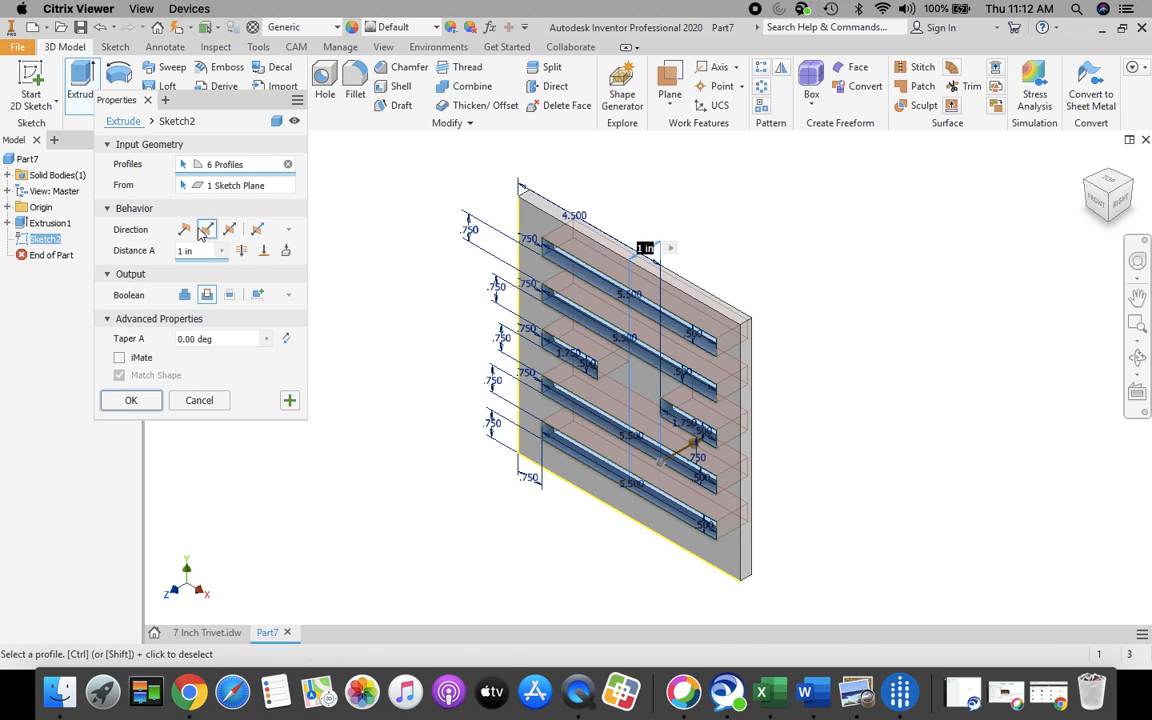
click(184, 229)
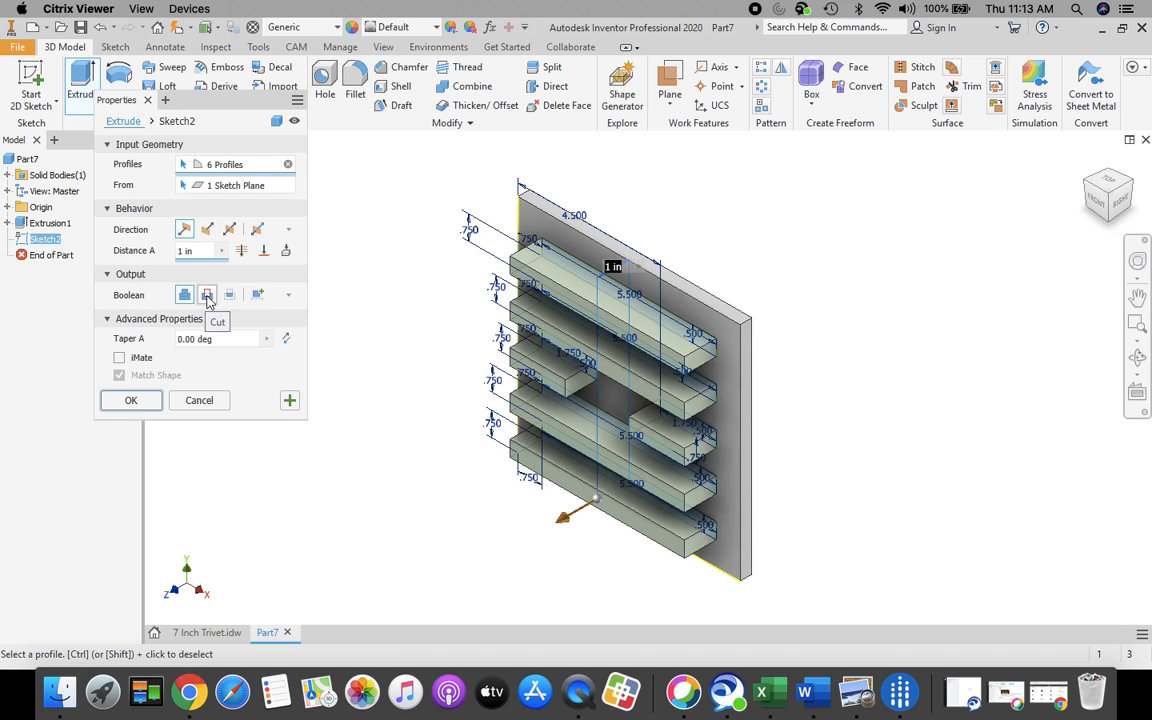
click(207, 295)
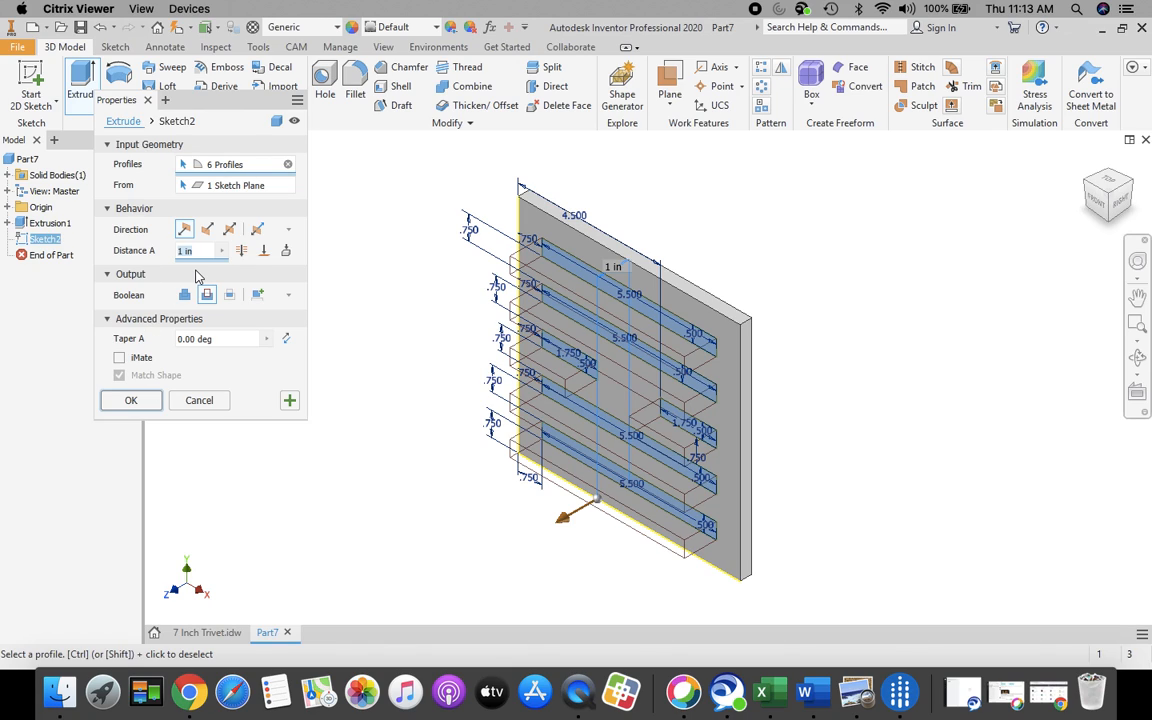
text(.188)
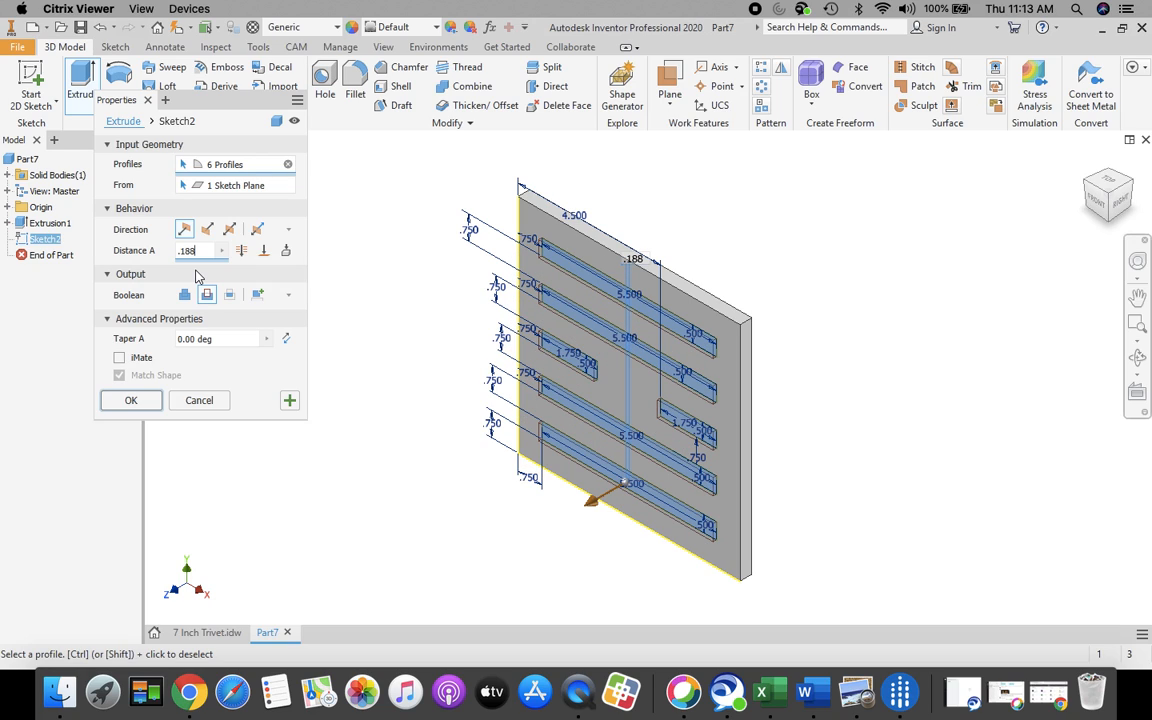
click(130, 400)
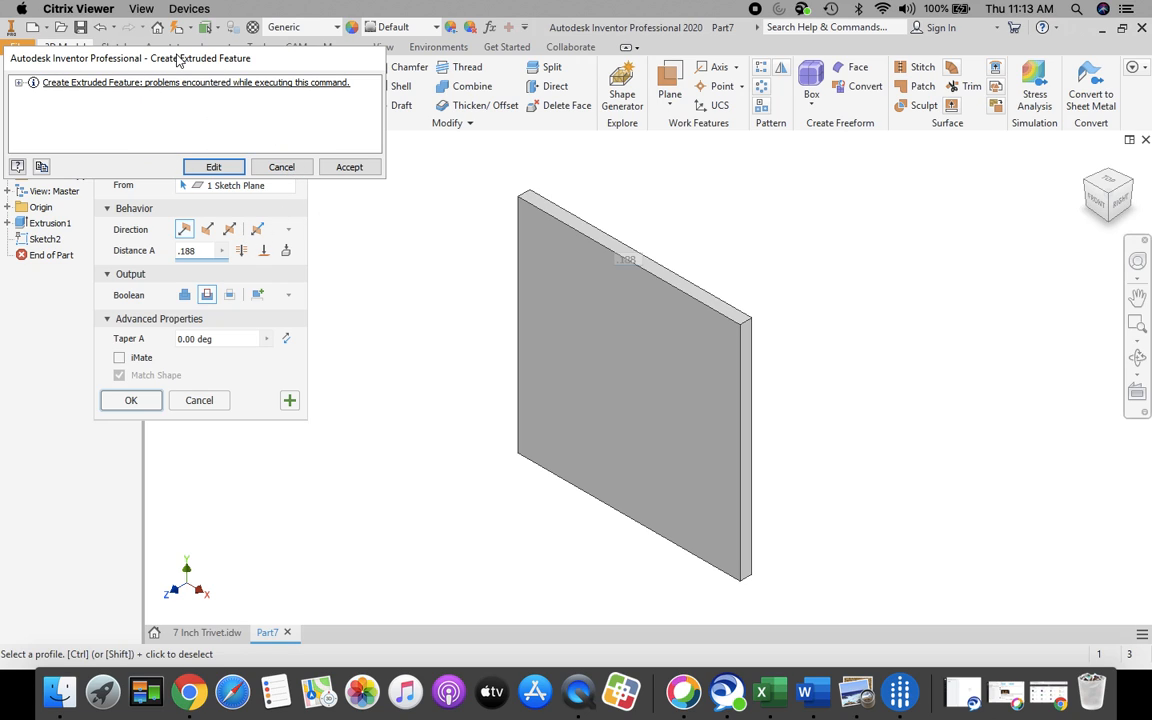
- Return to editing the extrusion and flip its direction into the plate to cut the six pockets
drag(176, 60, 268, 142)
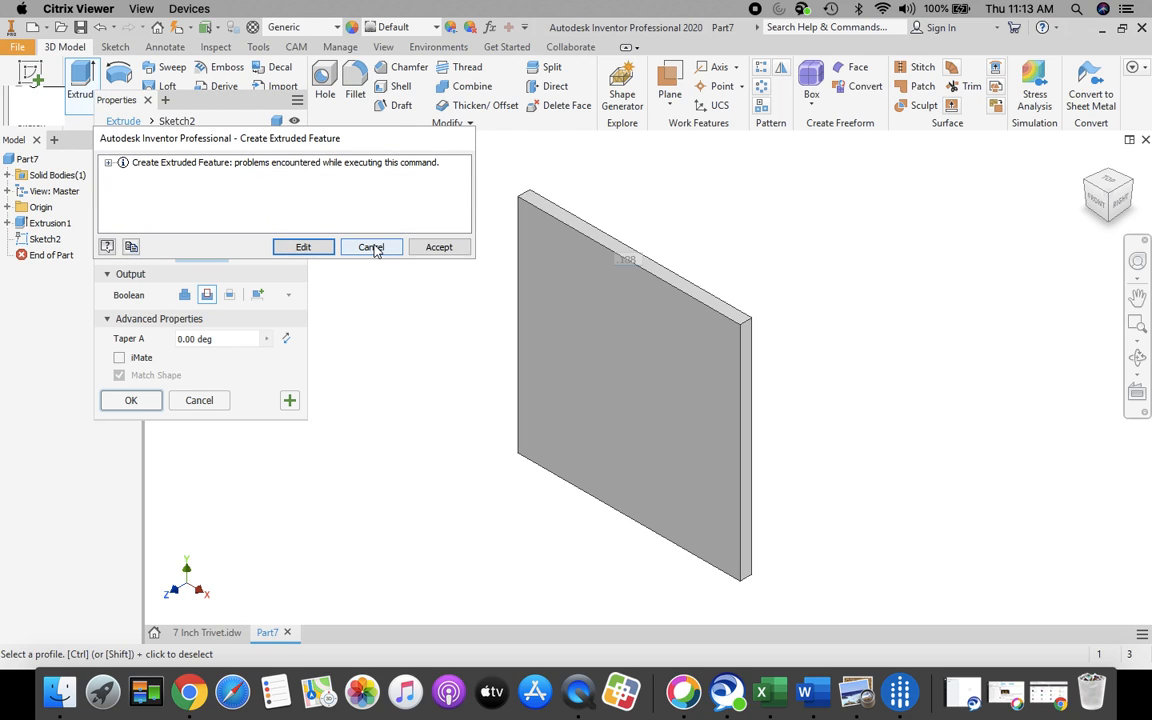
click(308, 249)
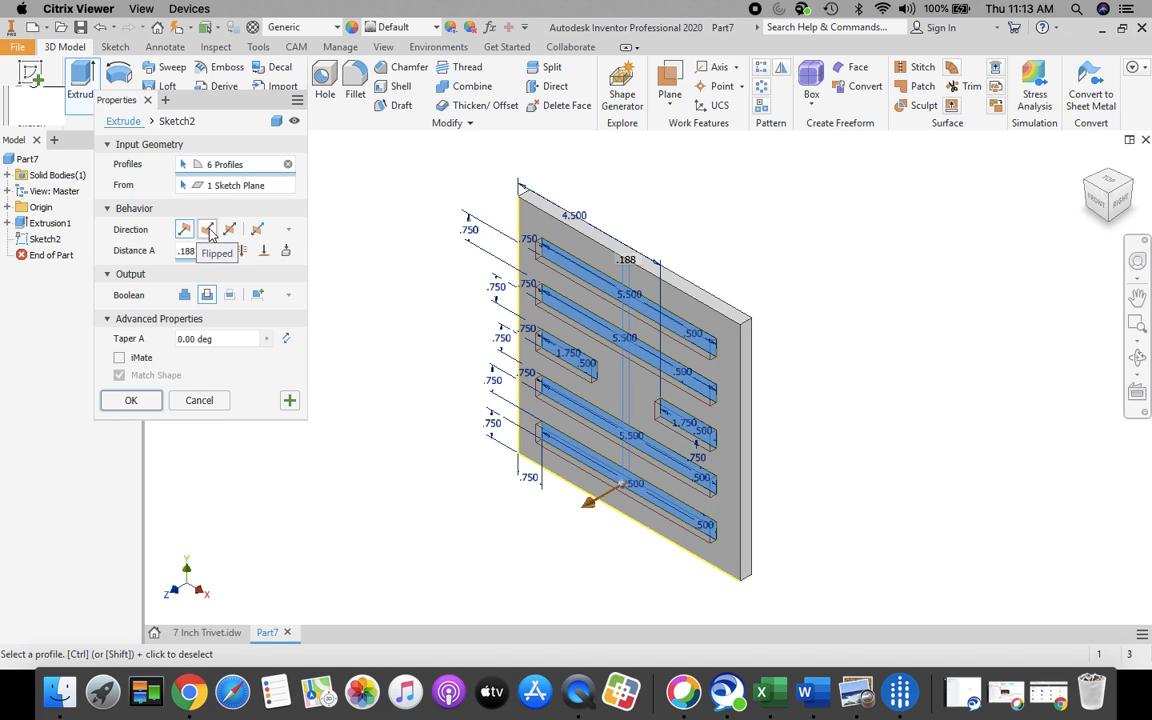
click(207, 229)
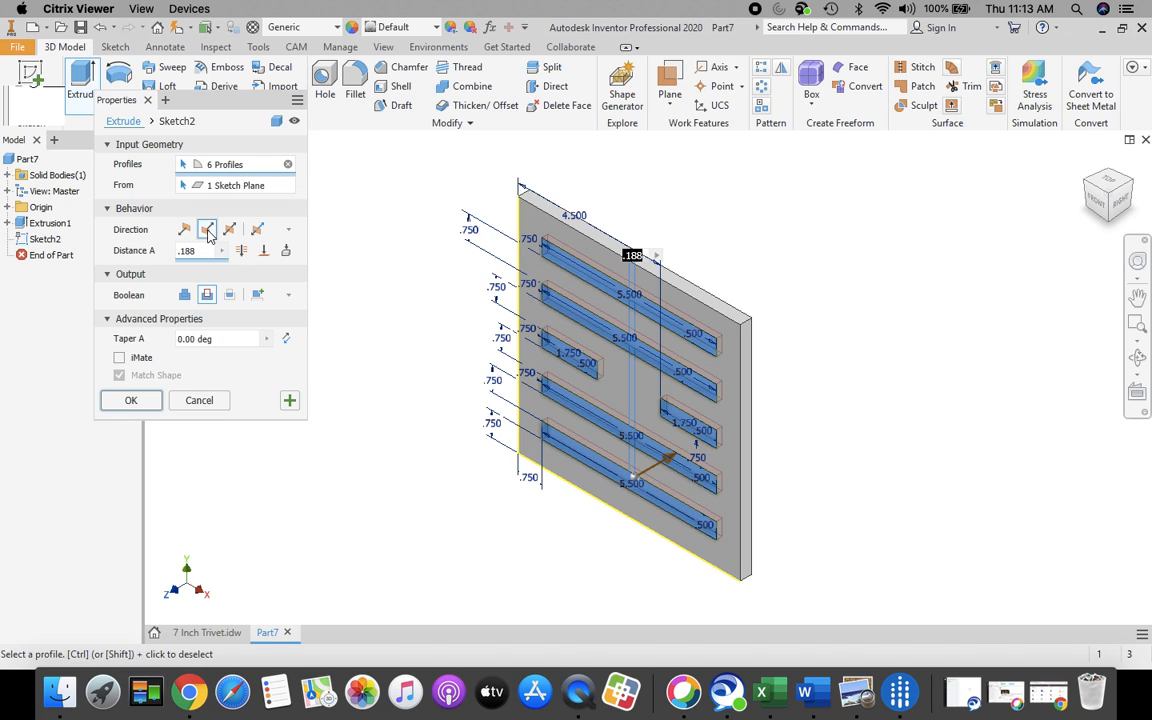
click(130, 400)
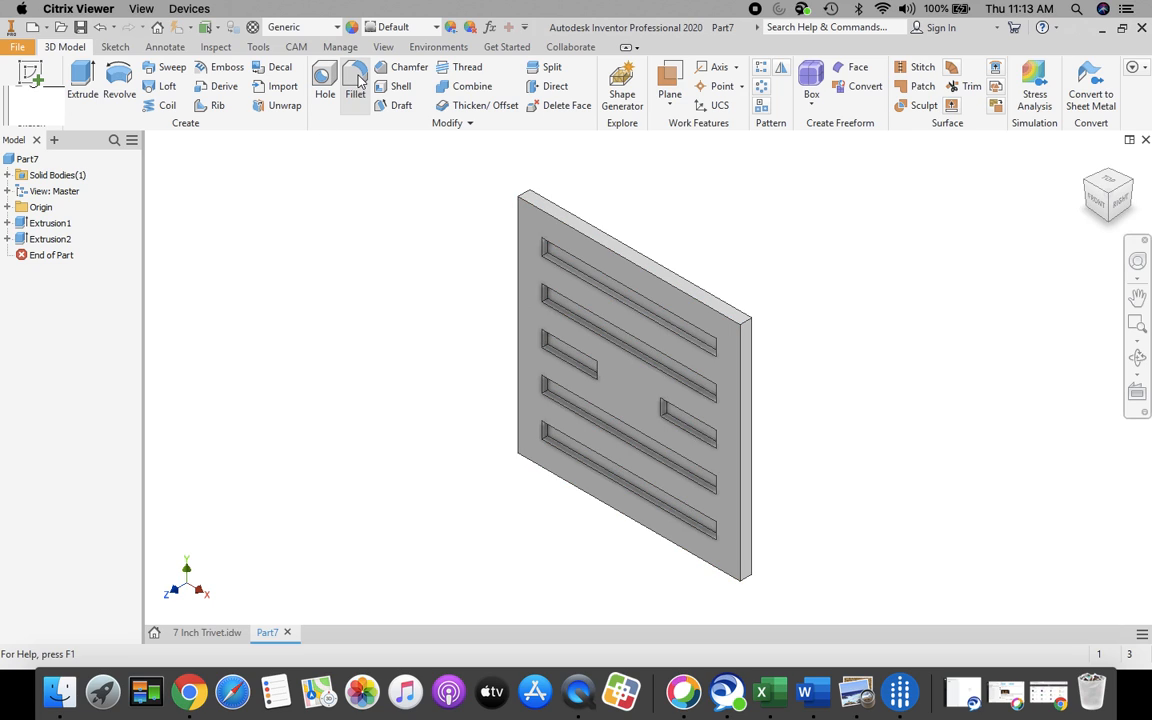
- Check the general fillet note and the outer corner radius callout on the 7 Inch Trivet drawing, and return to the part
click(207, 633)
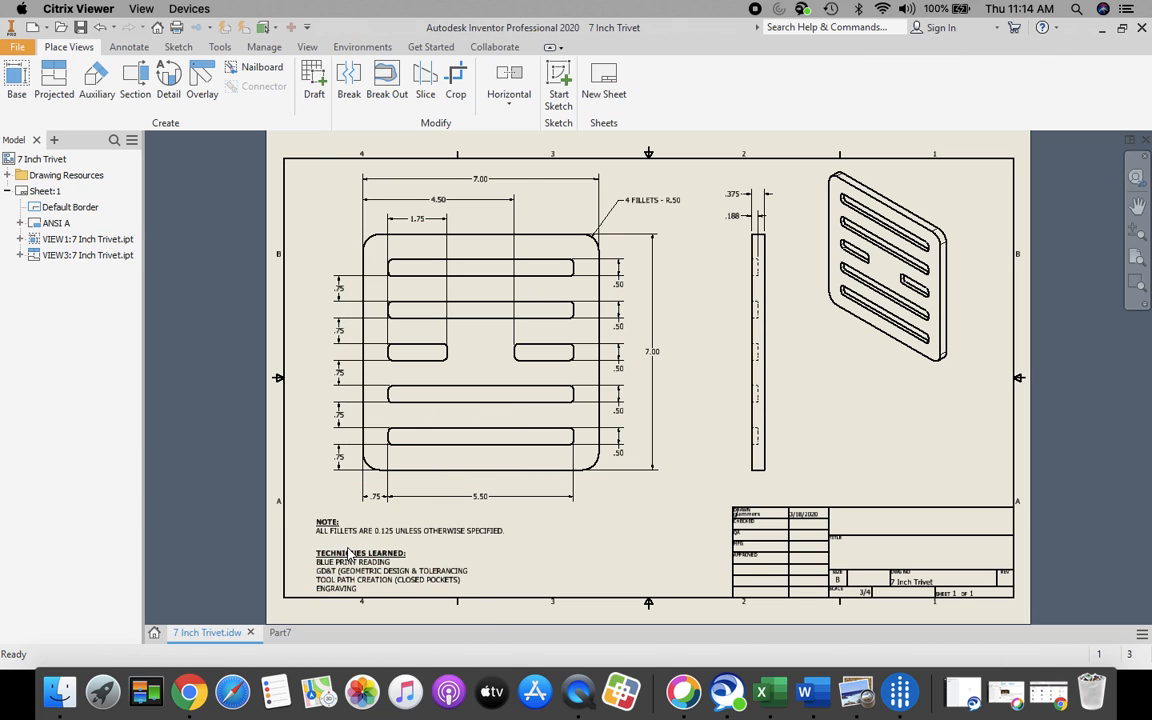
scroll(350, 557, up, 5)
scroll(350, 558, down, 2)
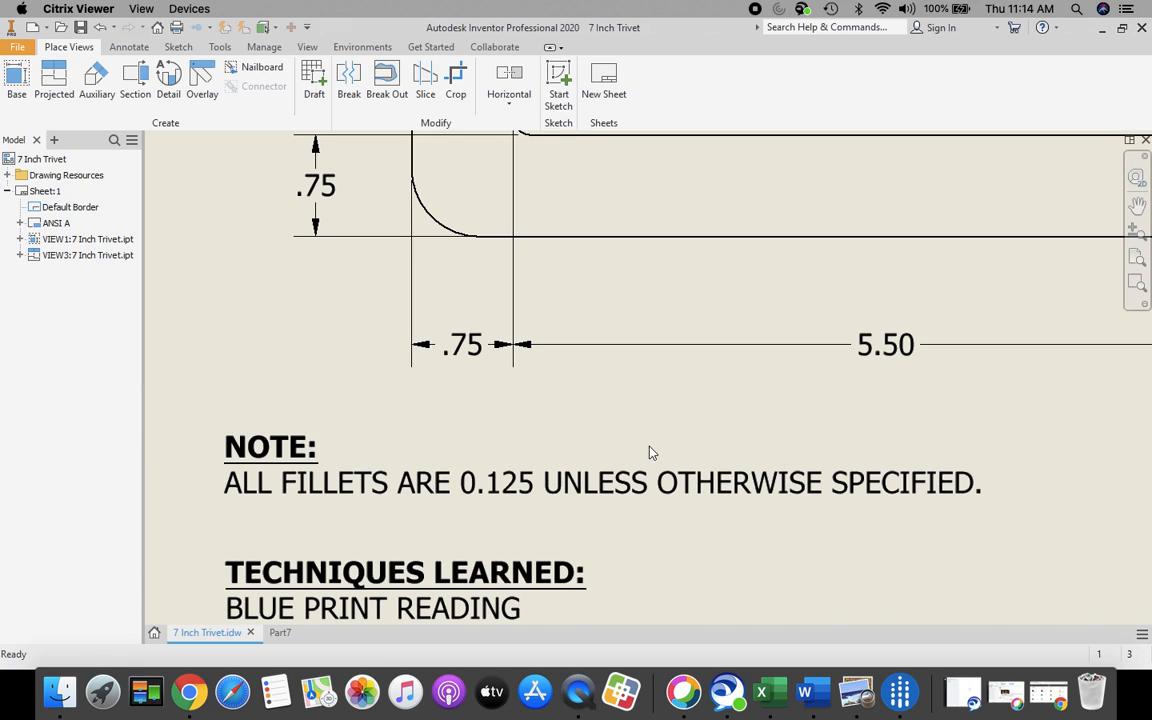
scroll(560, 480, down, 5)
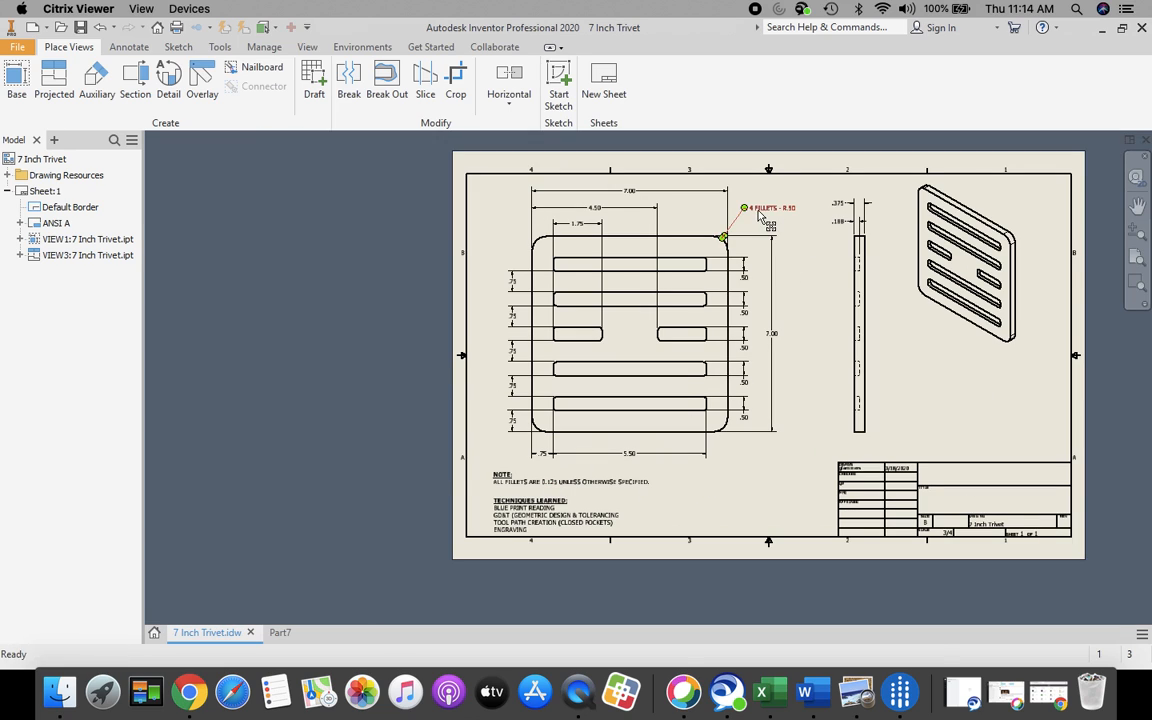
scroll(760, 215, up, 5)
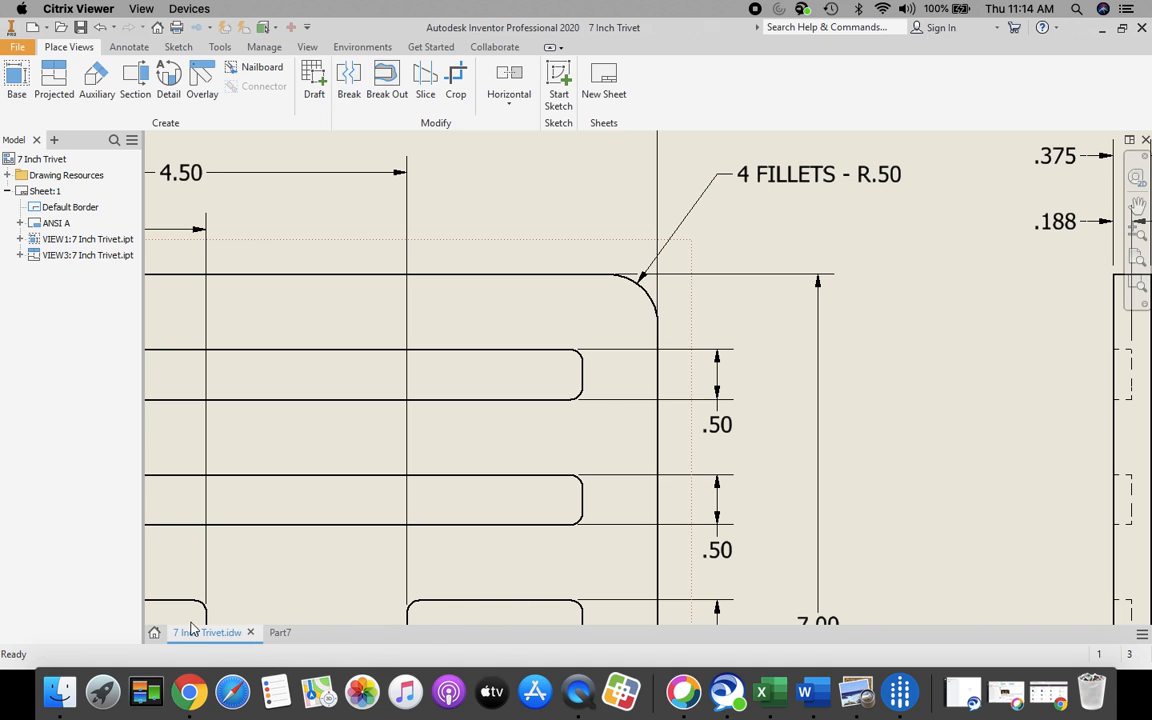
click(280, 632)
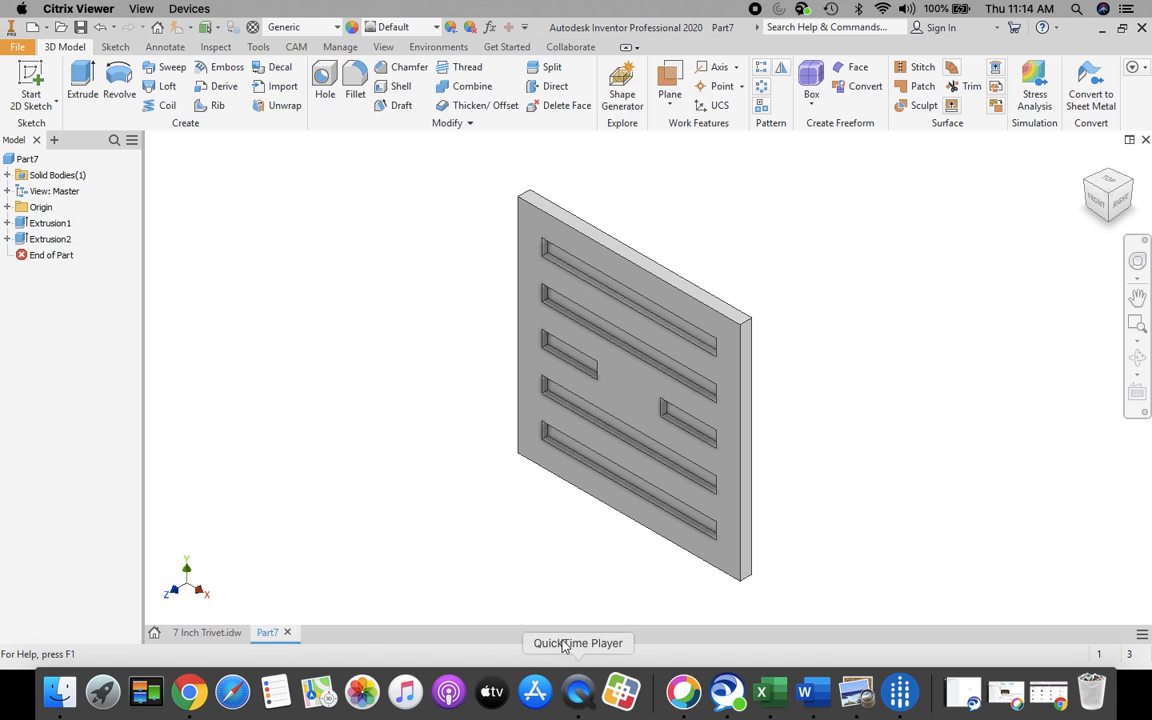
- Start a 0.125 in Fillet and select the lower corner edge at the left end of all six slot pockets
click(356, 84)
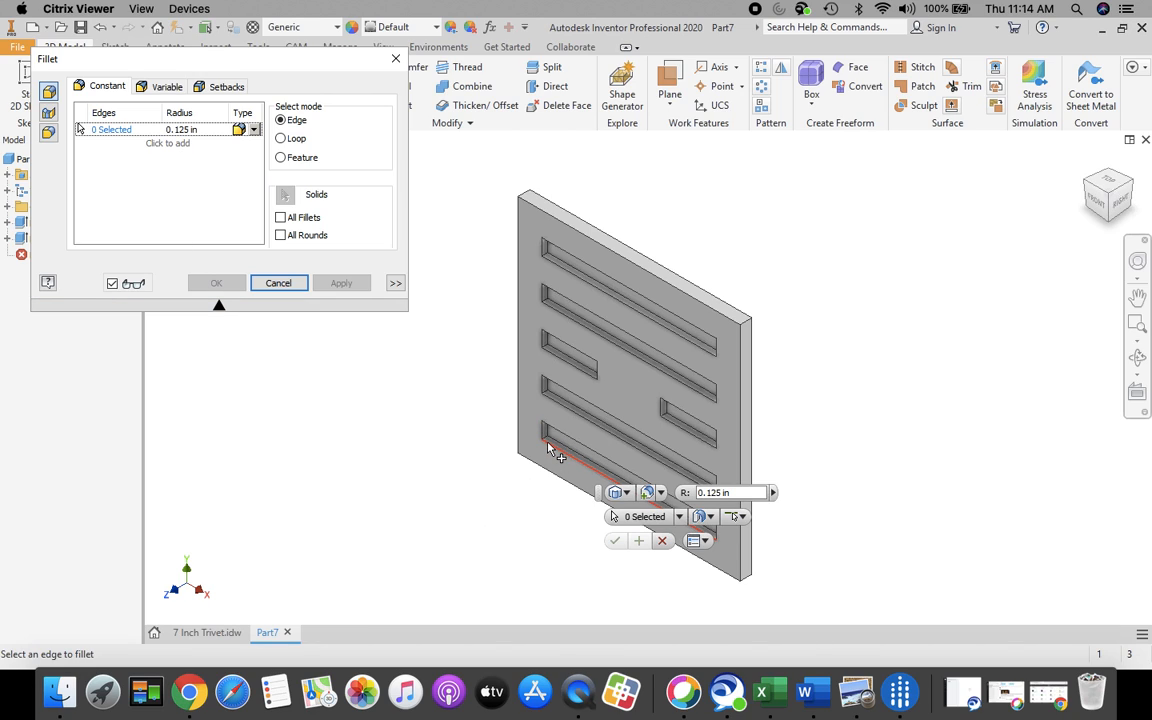
scroll(548, 448, up, 5)
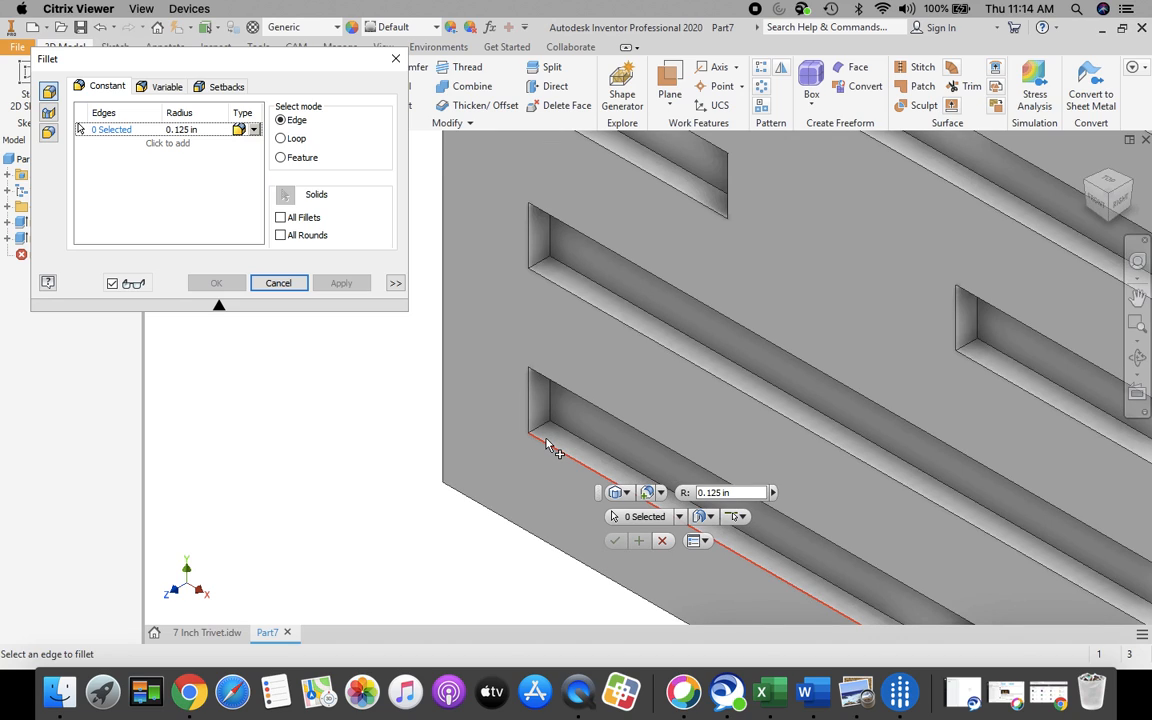
scroll(547, 448, down, 3)
click(545, 434)
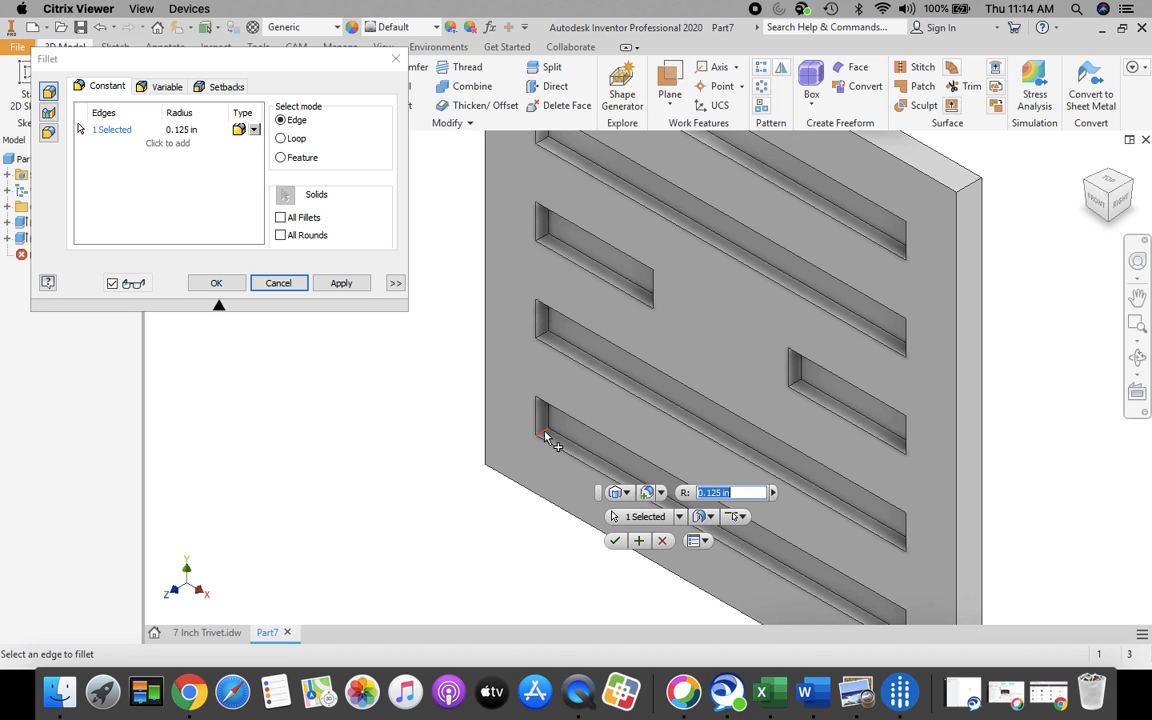
click(544, 333)
click(545, 235)
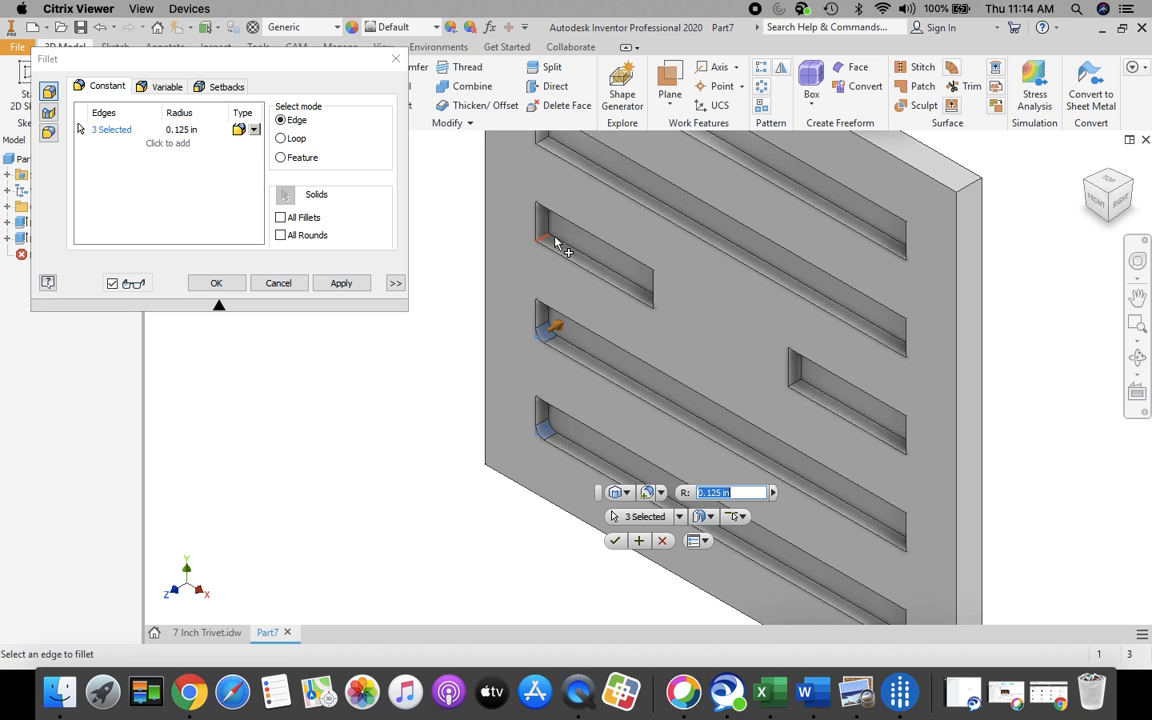
click(545, 145)
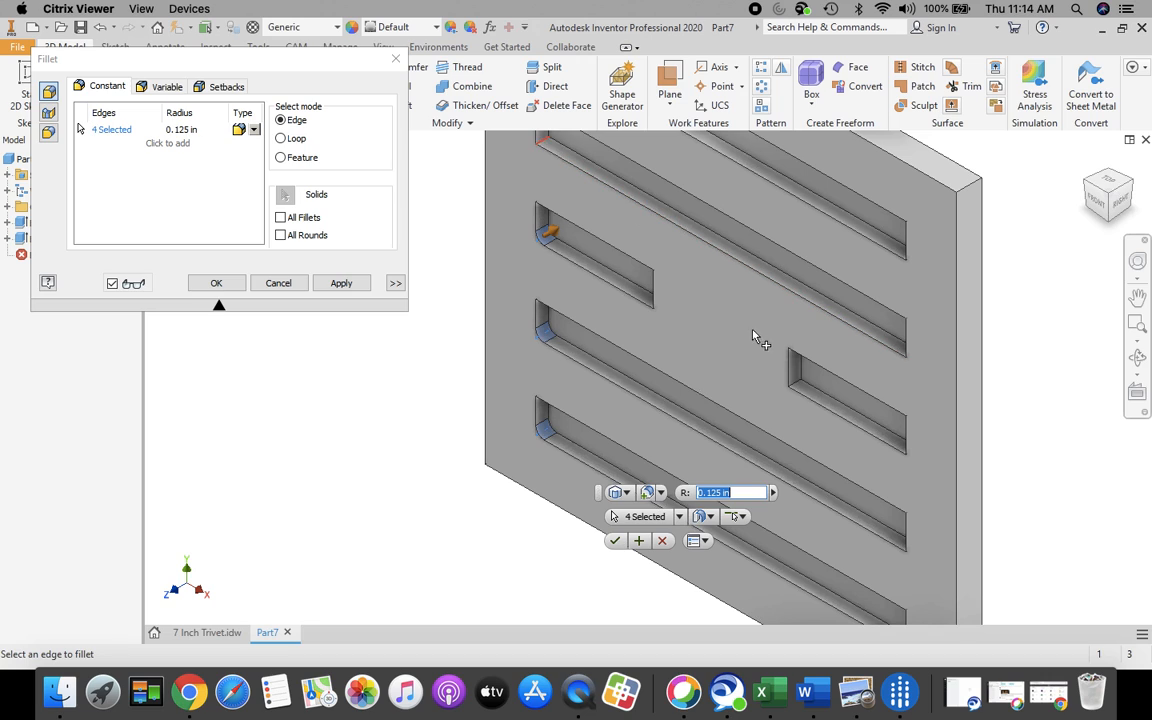
click(798, 386)
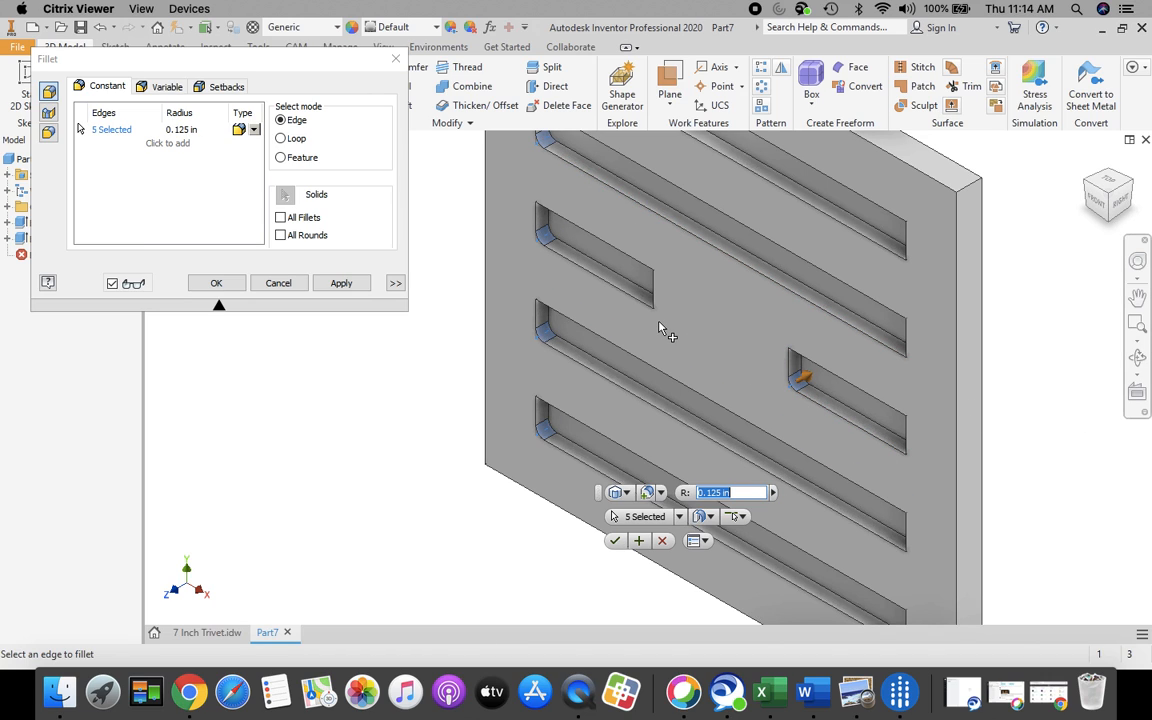
middle_drag(659, 326, 648, 436)
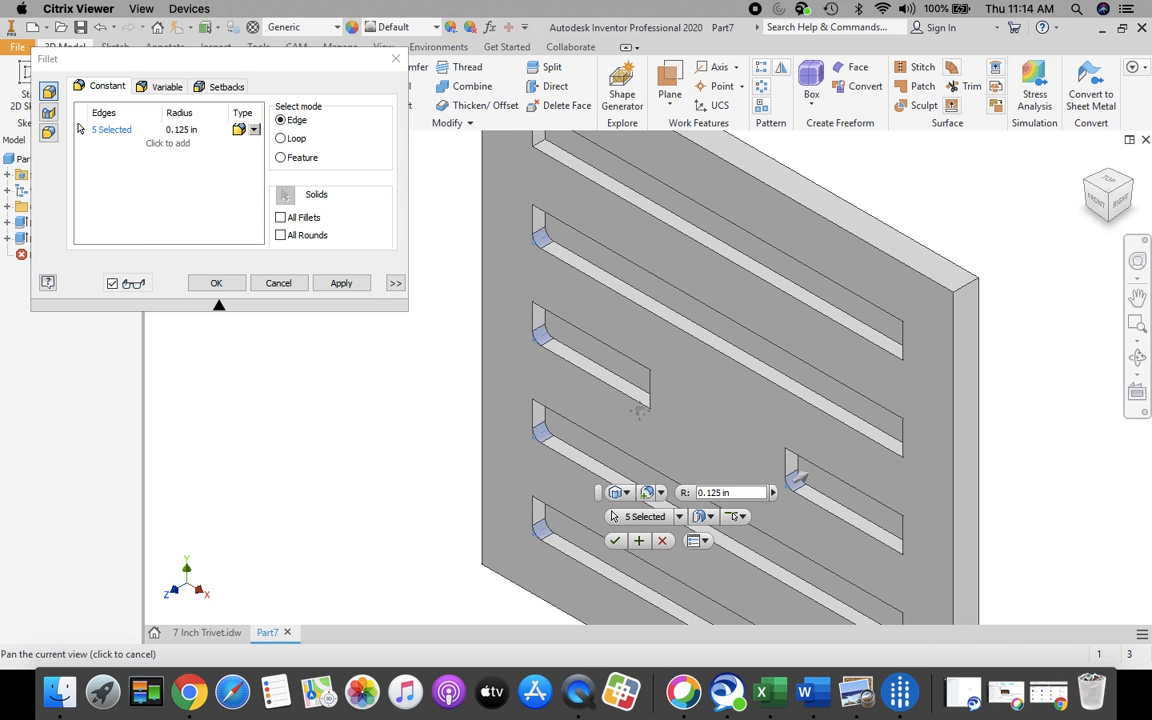
click(535, 152)
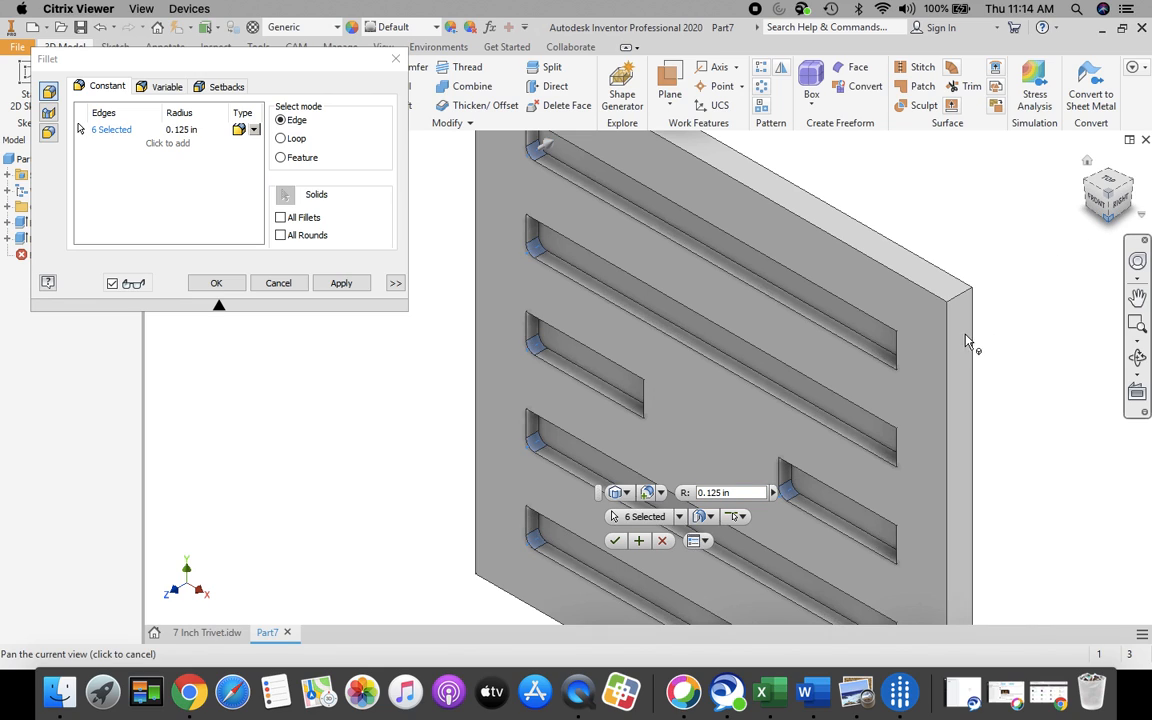
- Add the upper corner edge at the left end of all six slot pockets to the fillet selection
key(F6)
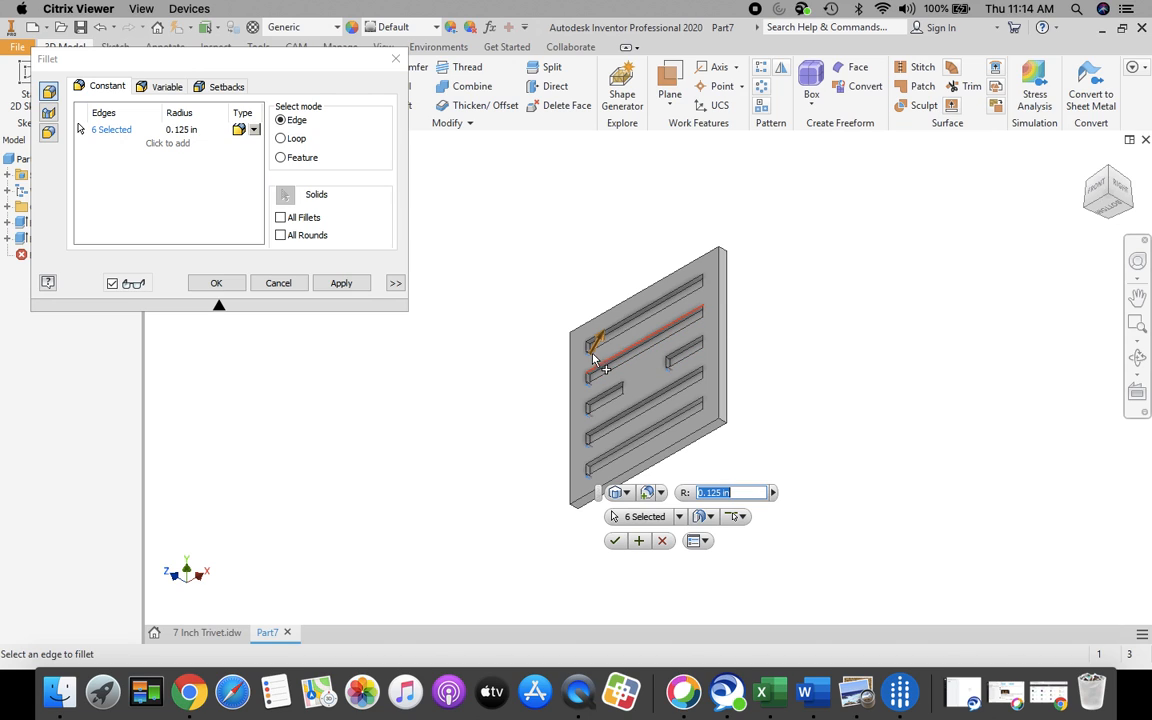
scroll(592, 358, up, 3)
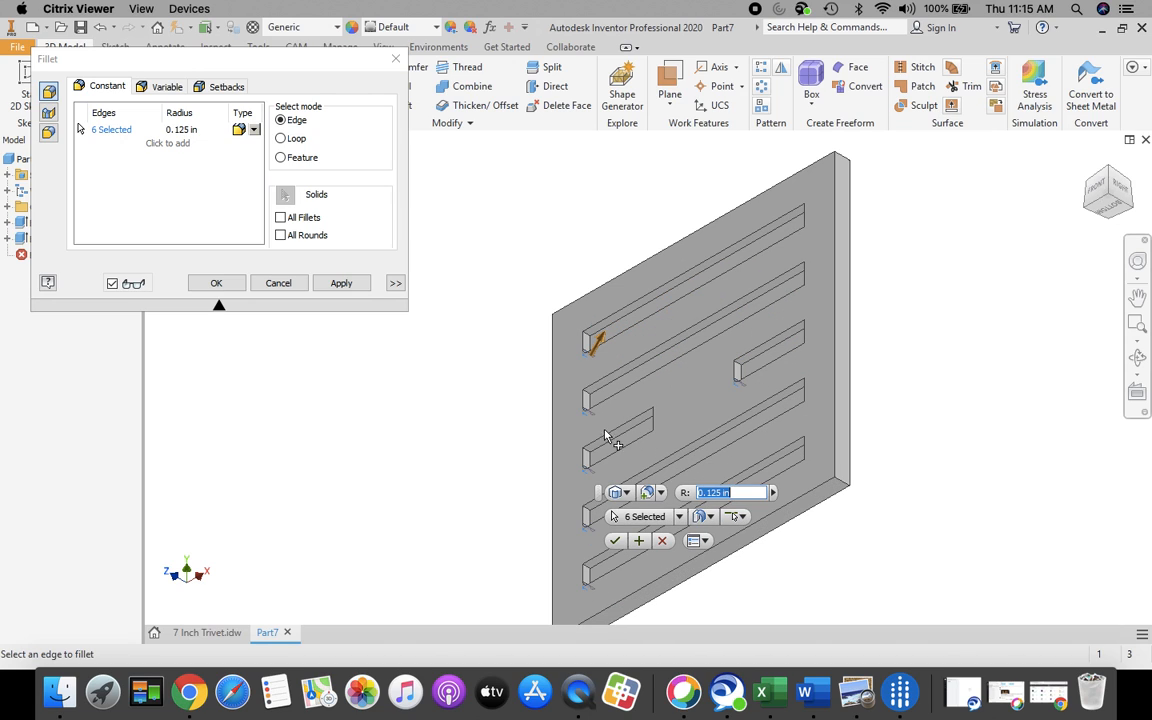
scroll(590, 343, up, 2)
click(590, 338)
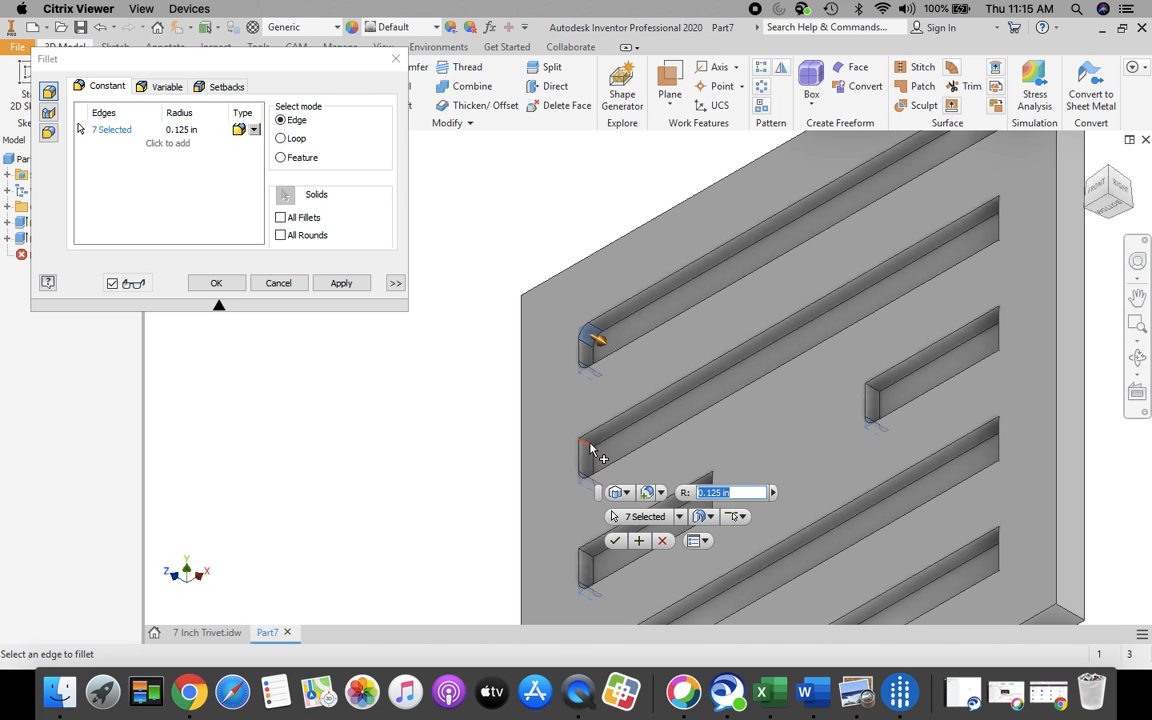
click(590, 447)
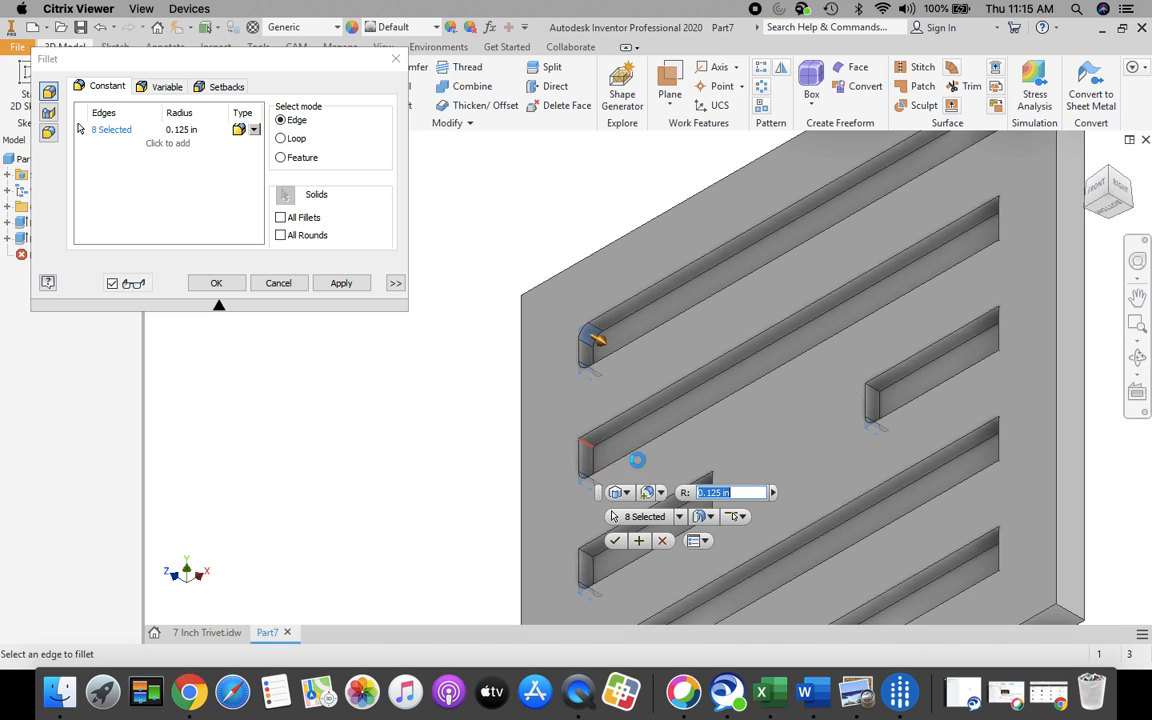
click(877, 398)
middle_drag(877, 398, 651, 248)
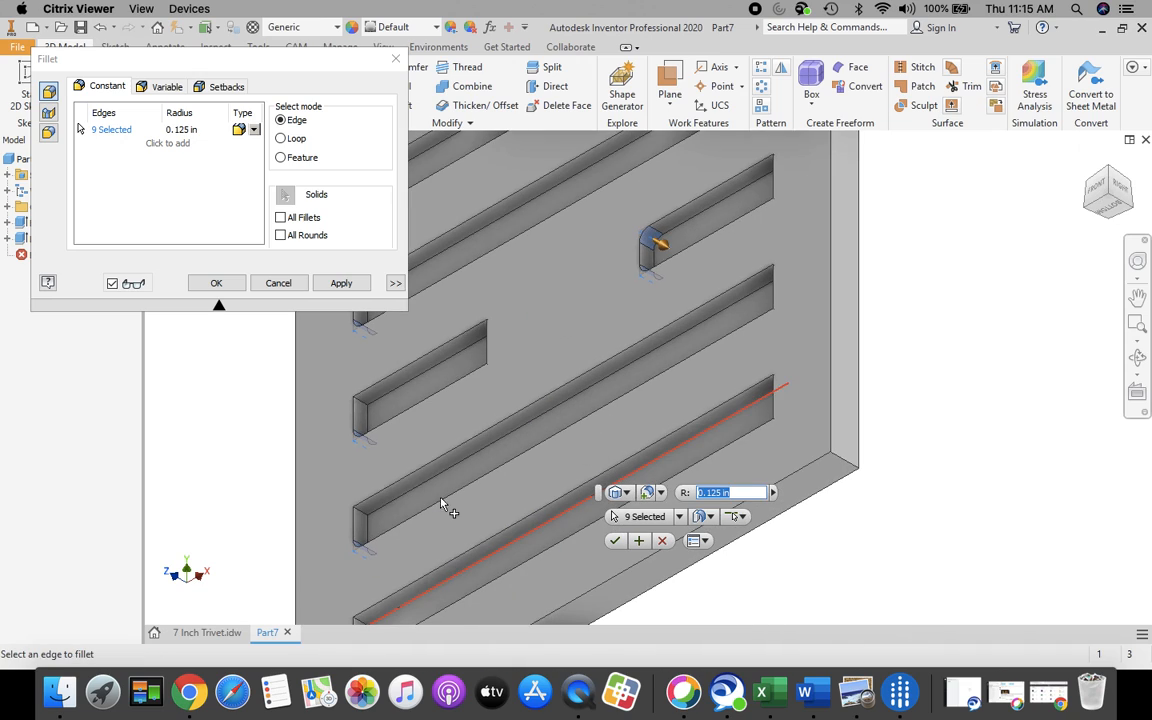
click(362, 405)
click(364, 530)
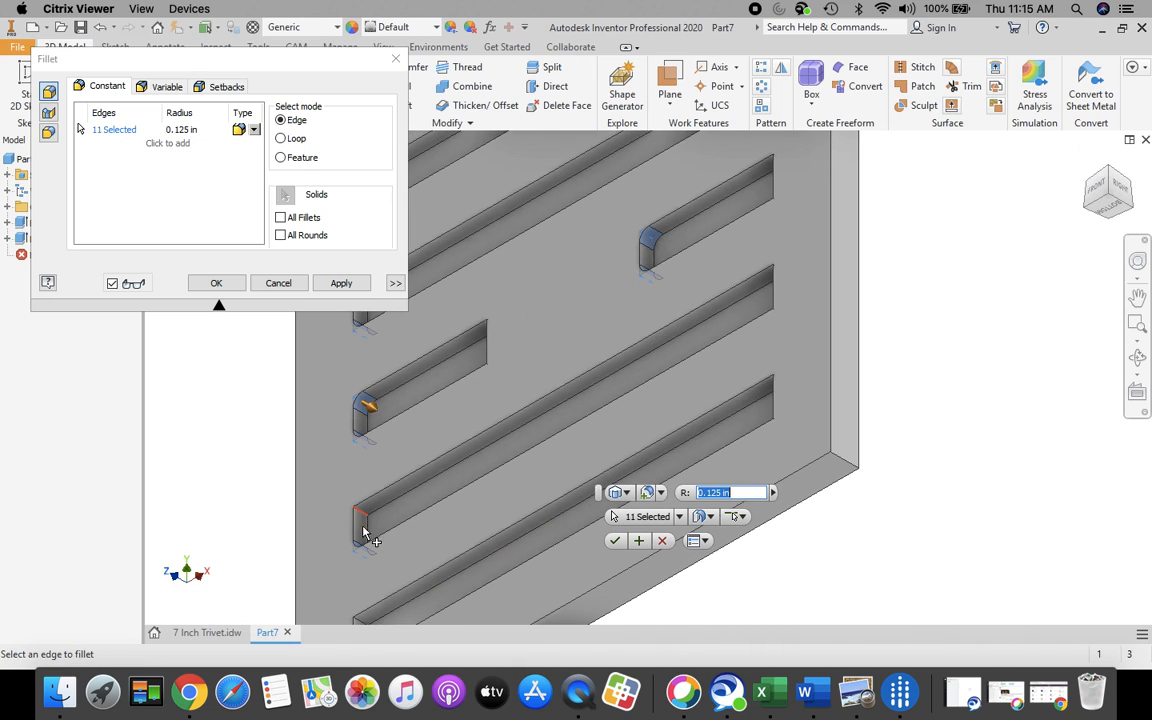
click(364, 535)
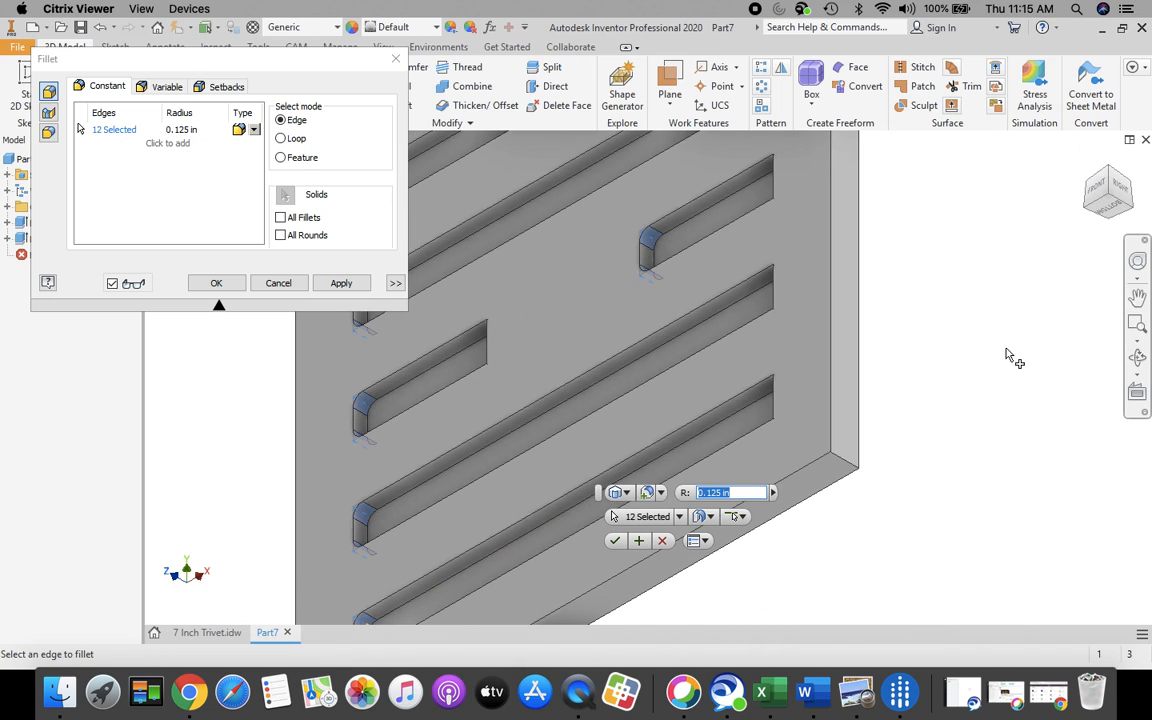
- Add both right-end corner edges of the two lowest long slots to the fillet selection
click(783, 428)
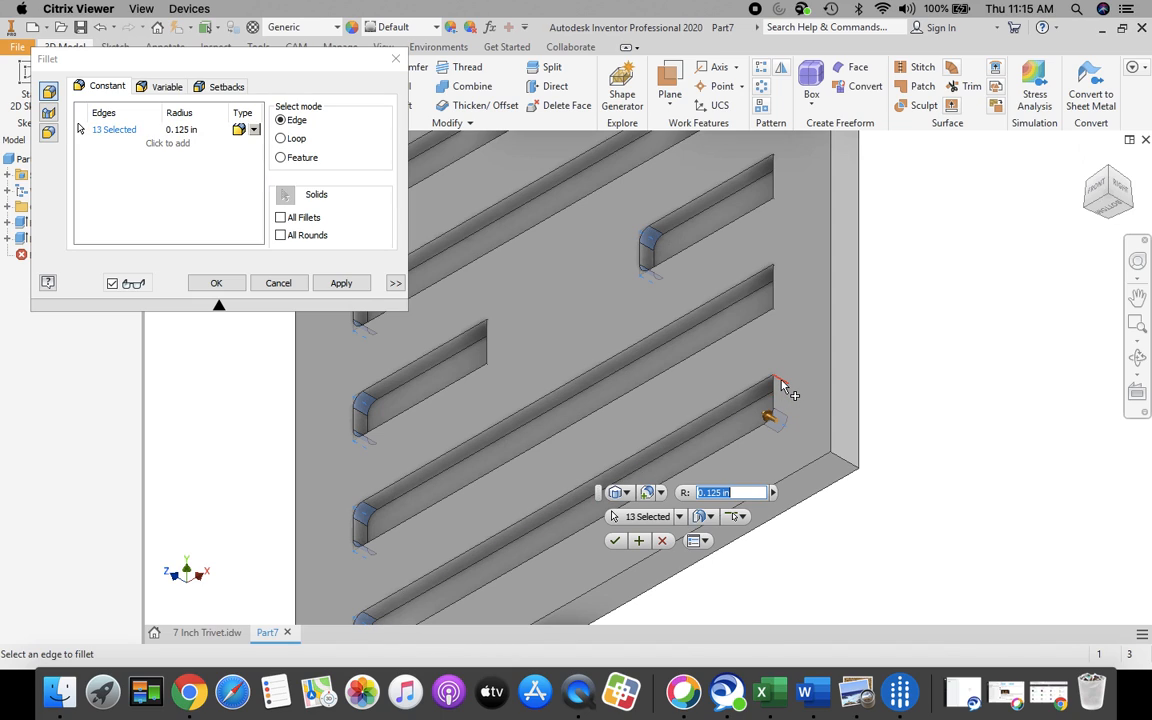
click(783, 386)
click(783, 317)
click(792, 279)
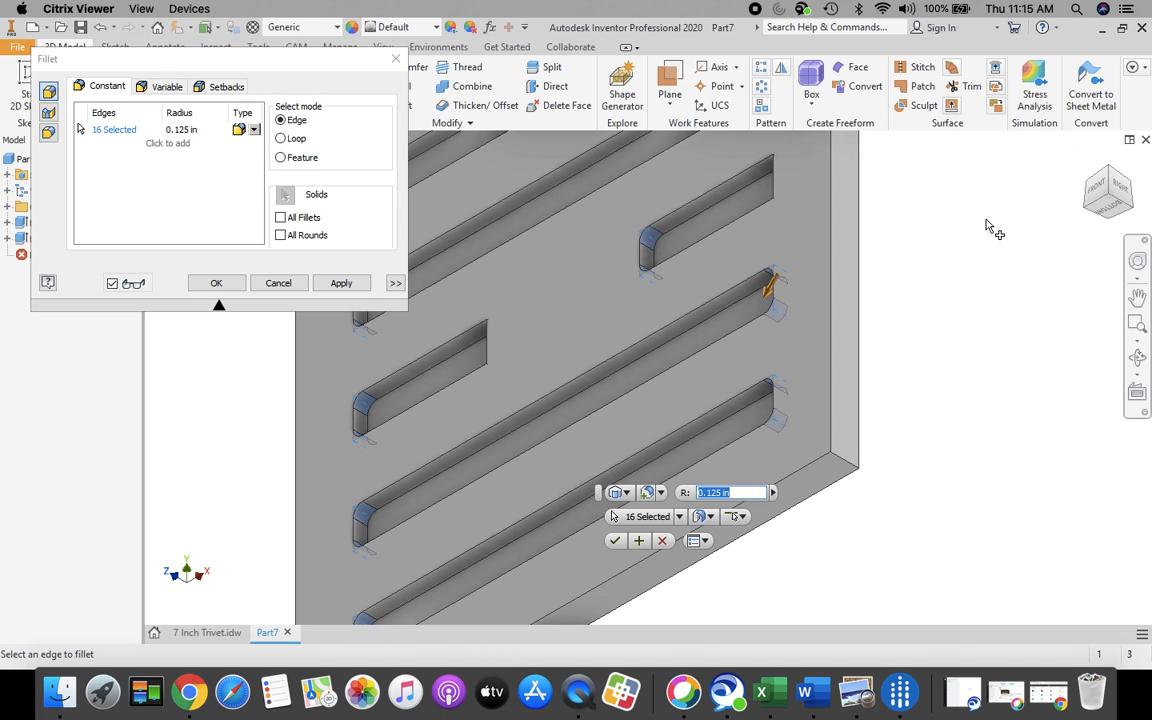
- Add the lower right-end corner edges of the right-hand short slot and the two uppermost long slots to the fillet selection
click(1088, 182)
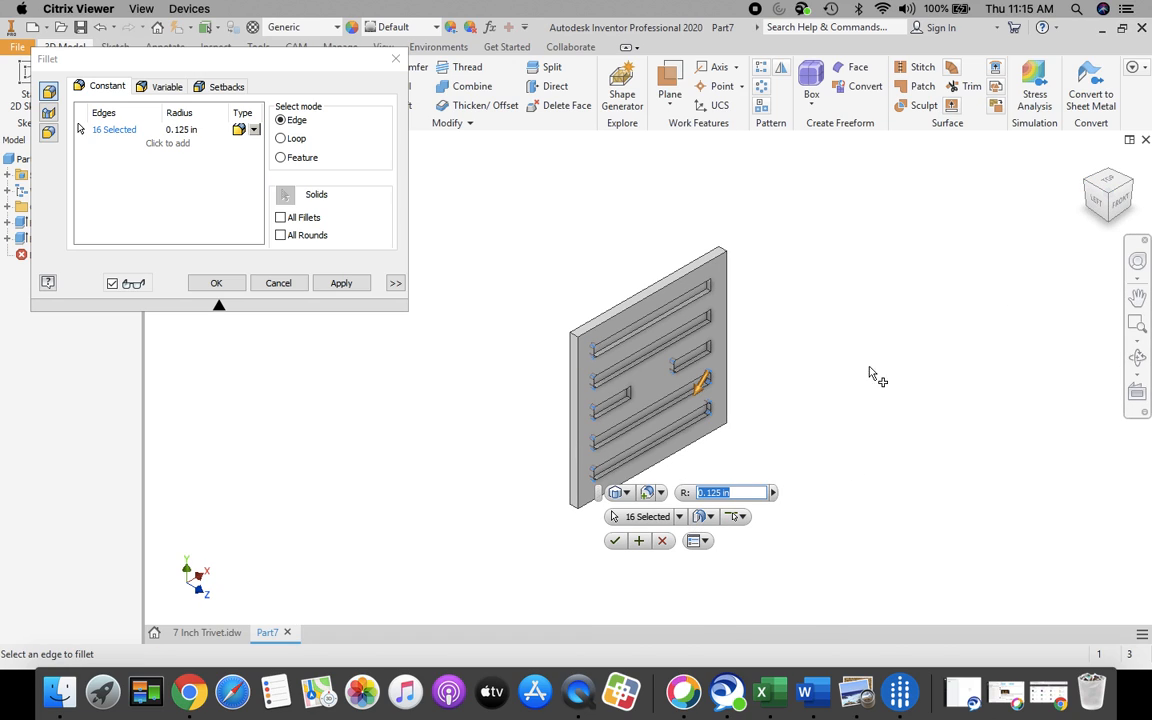
scroll(718, 368, up, 3)
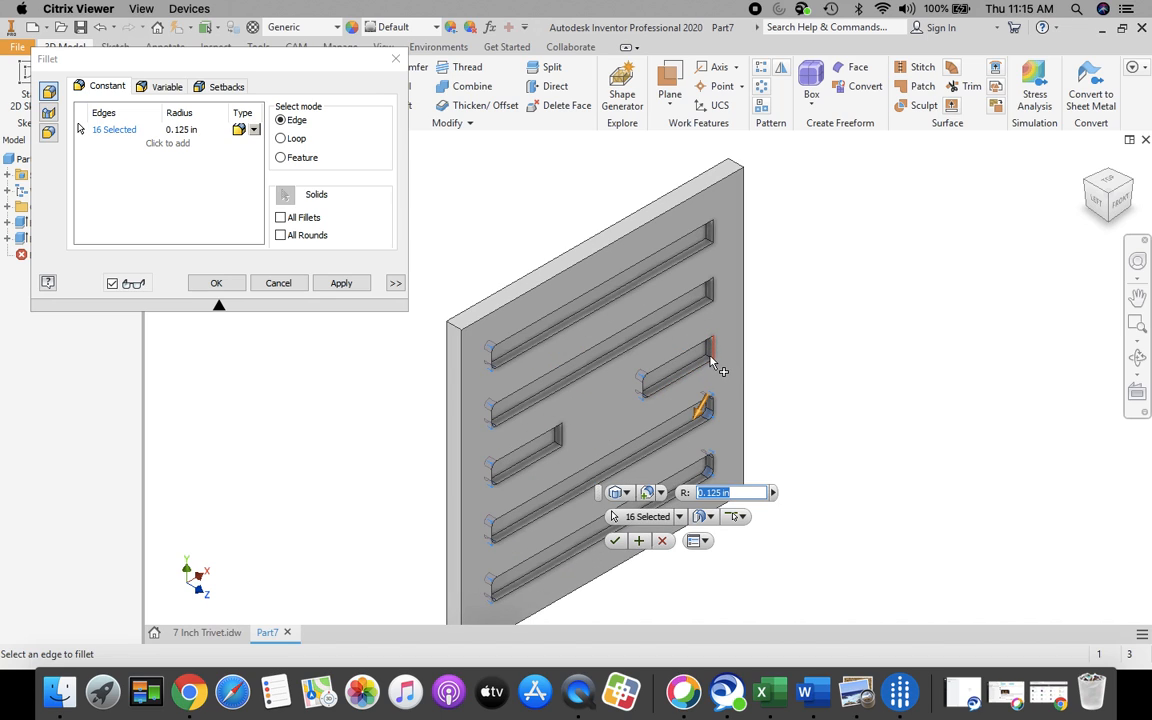
scroll(715, 365, up, 2)
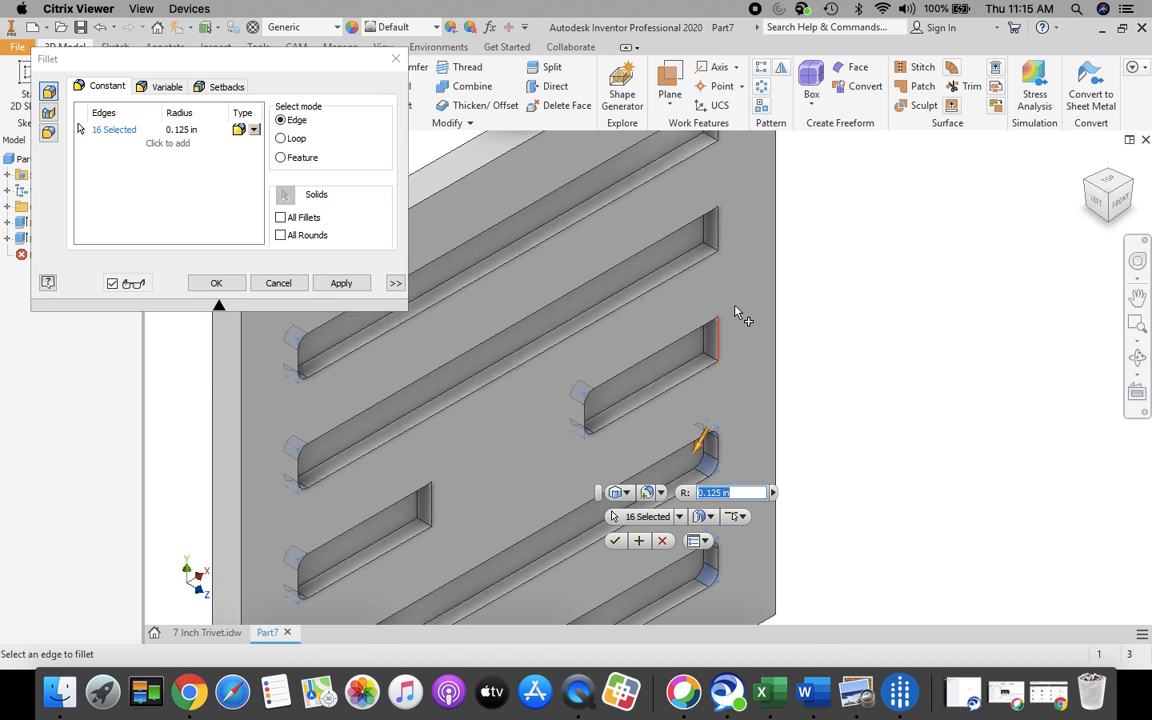
middle_drag(740, 320, 748, 358)
click(727, 410)
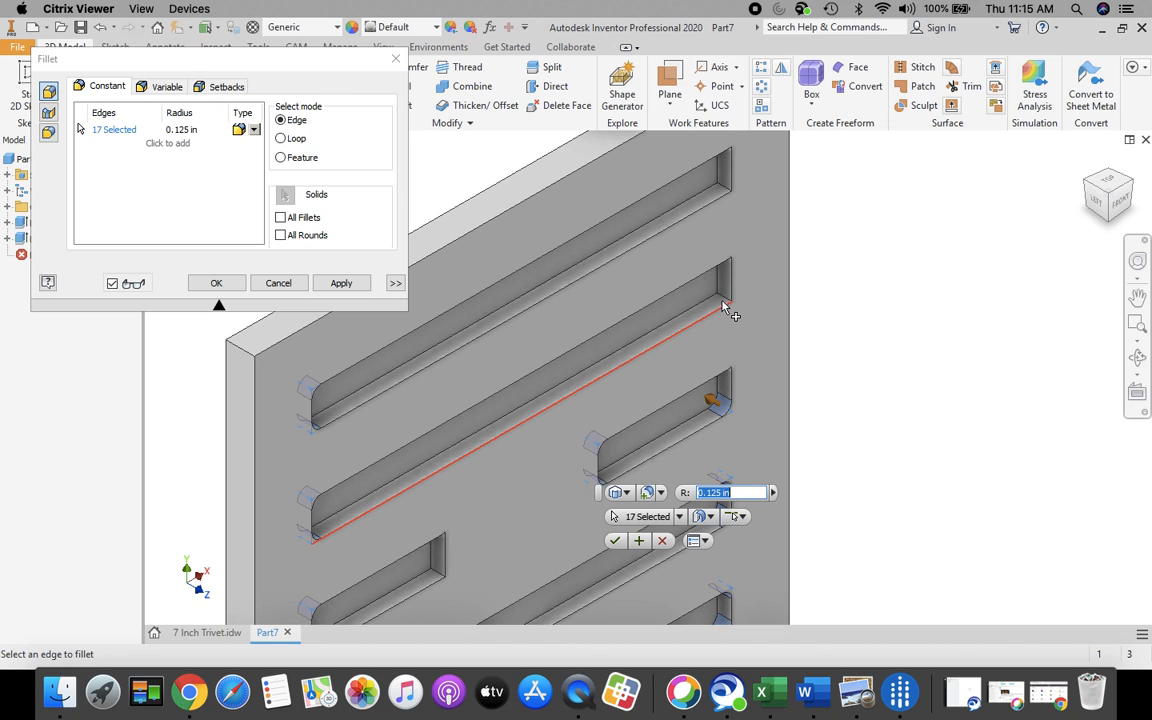
click(728, 305)
click(724, 192)
- Select the upper right-end corner edges of the two uppermost long slots and right-hand short slot, and apply the 0.125 in fillet
click(1108, 226)
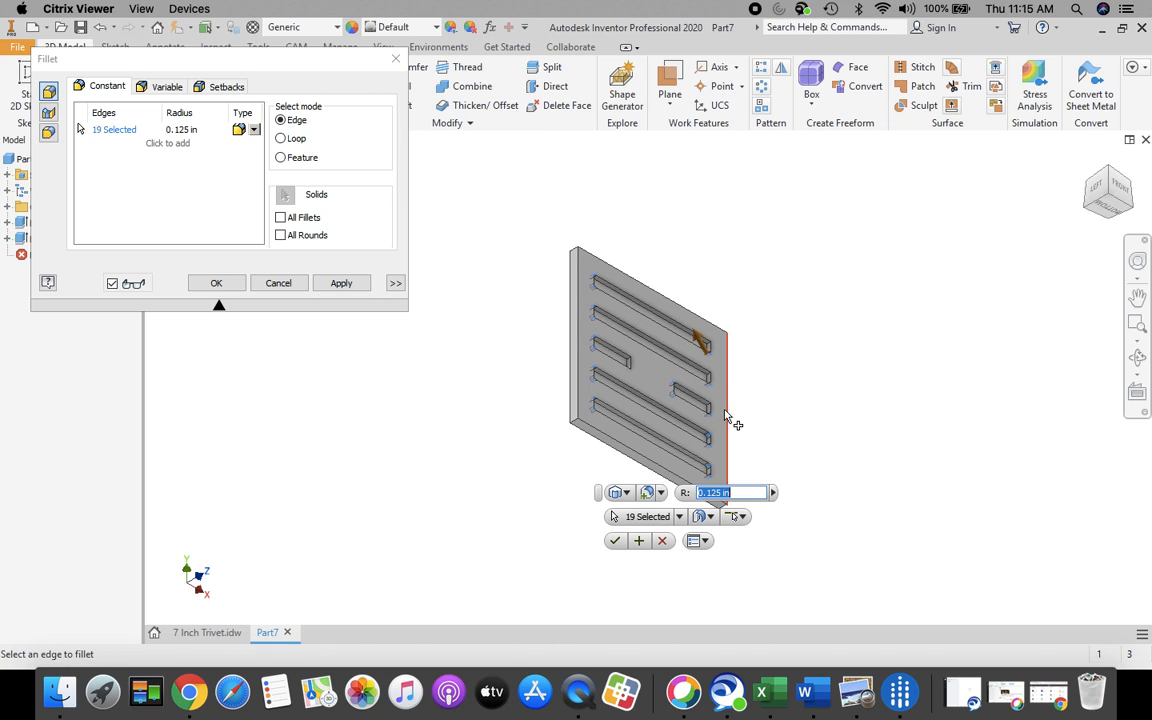
scroll(732, 418, up, 3)
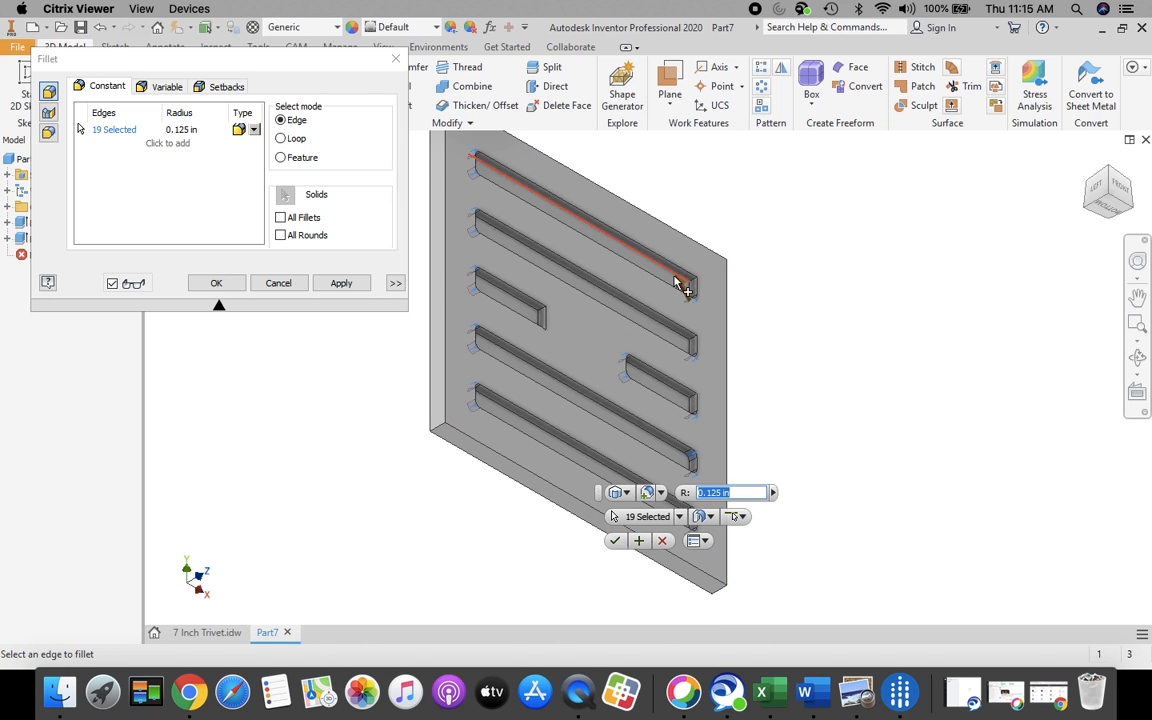
scroll(680, 284, up, 2)
click(710, 287)
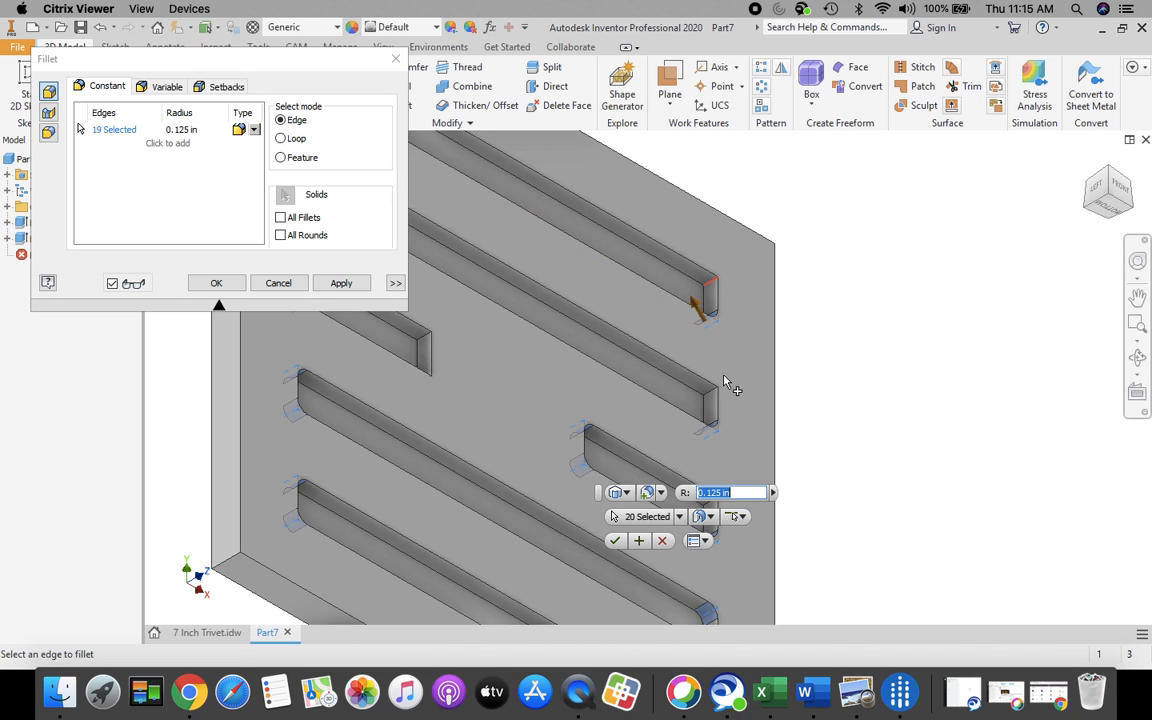
click(710, 402)
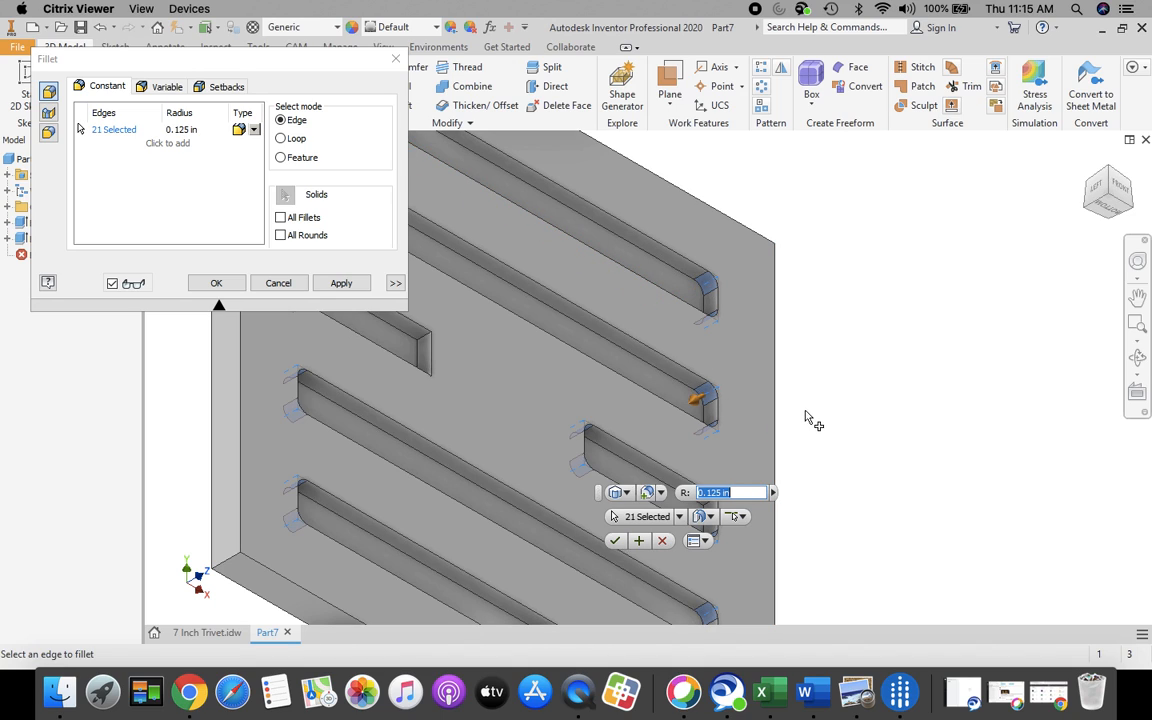
middle_drag(805, 417, 805, 323)
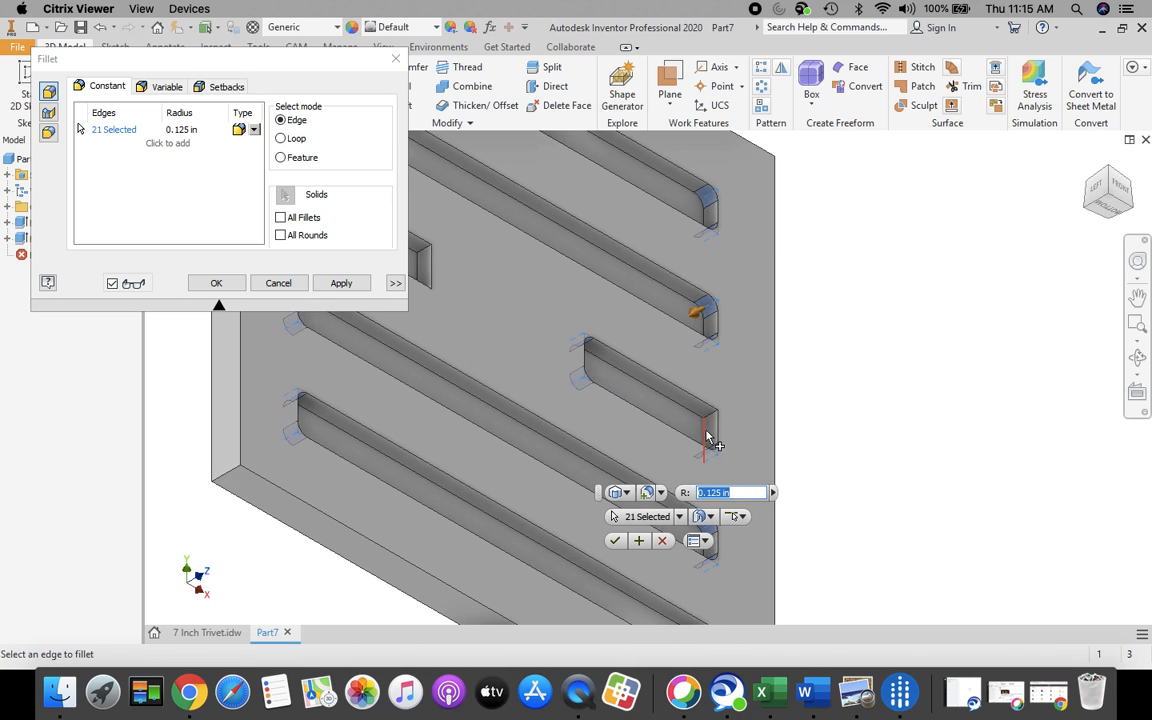
click(714, 428)
click(1117, 188)
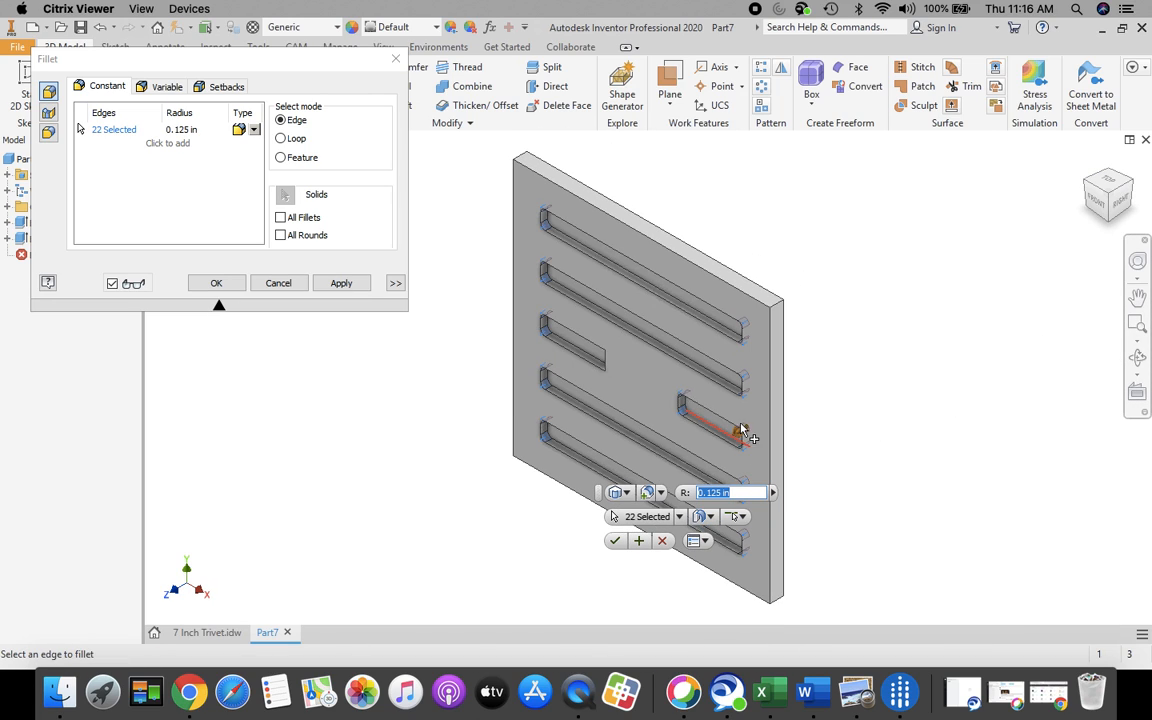
click(338, 283)
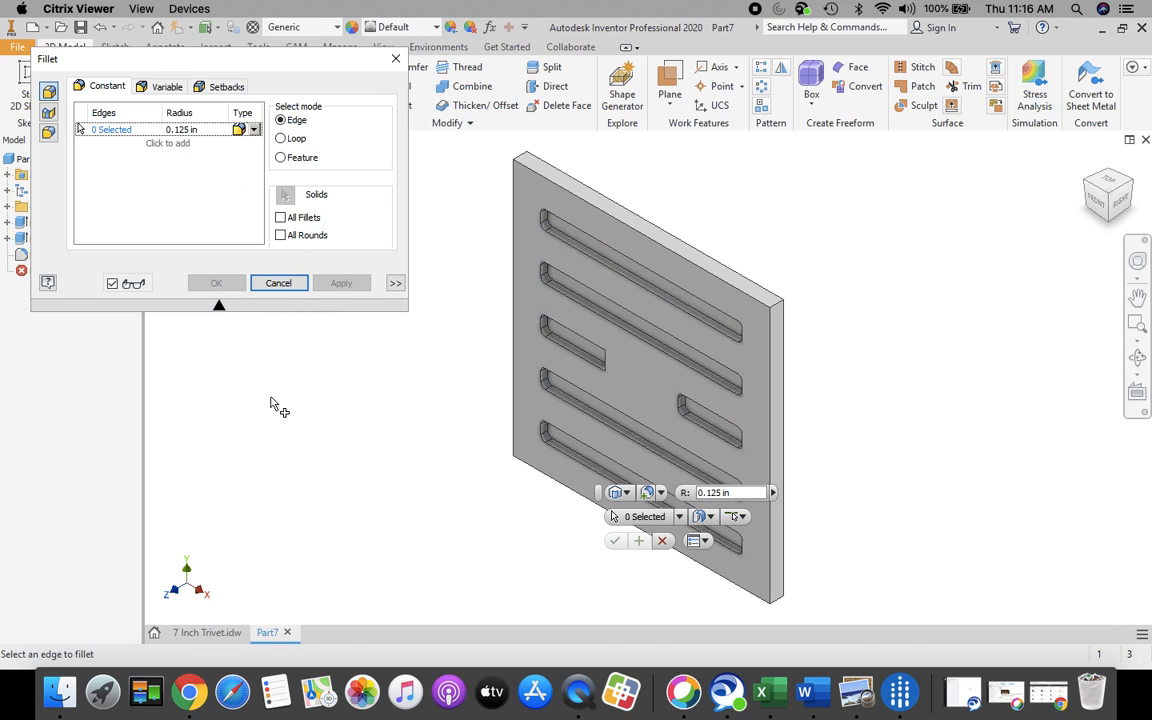
- Set the constant edge fillet radius to 0.5 in for the plate's outer corners
drag(600, 494, 167, 491)
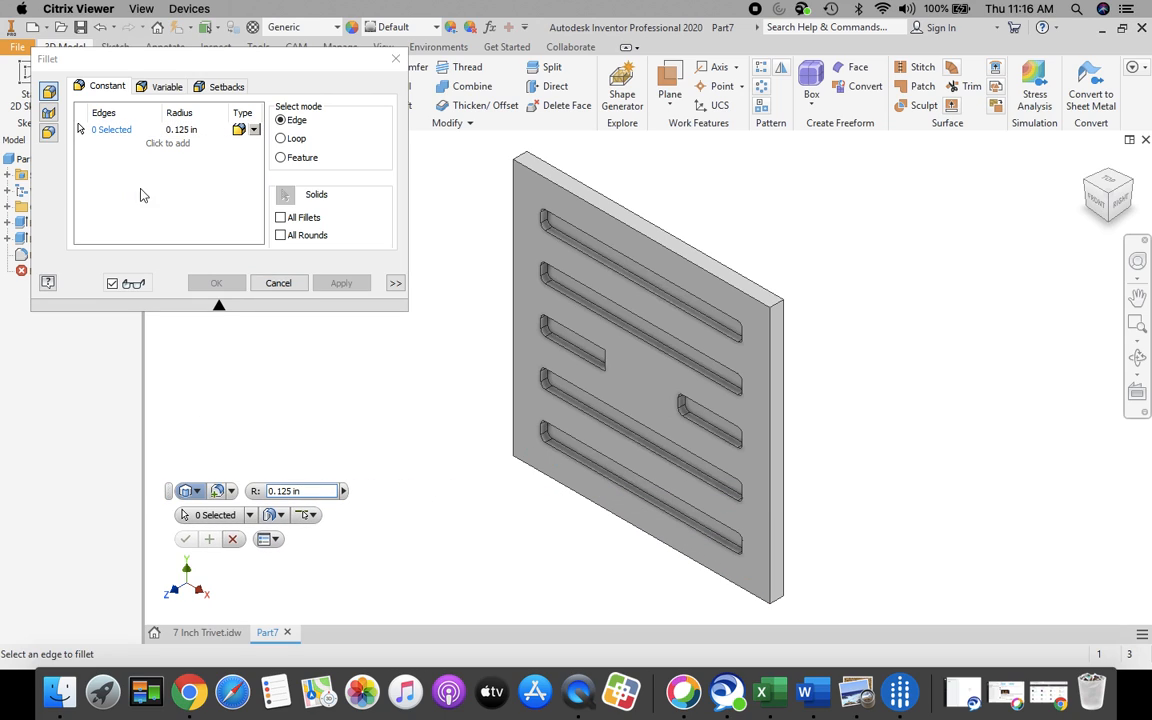
click(200, 130)
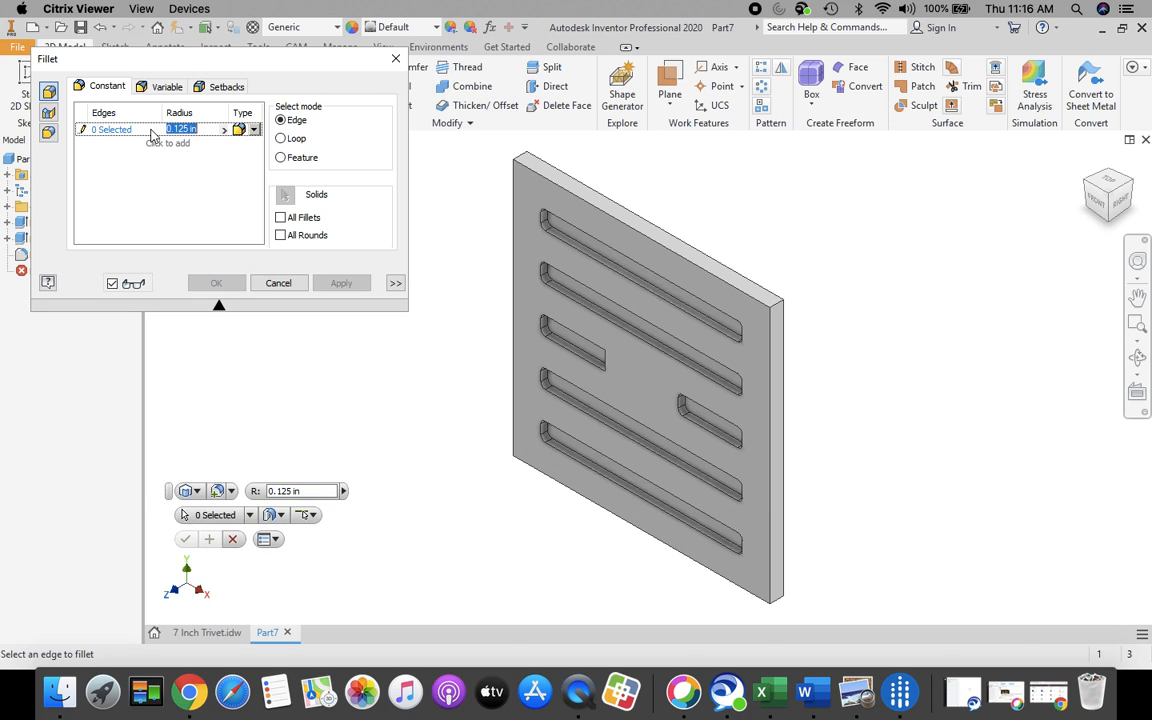
text(.5)
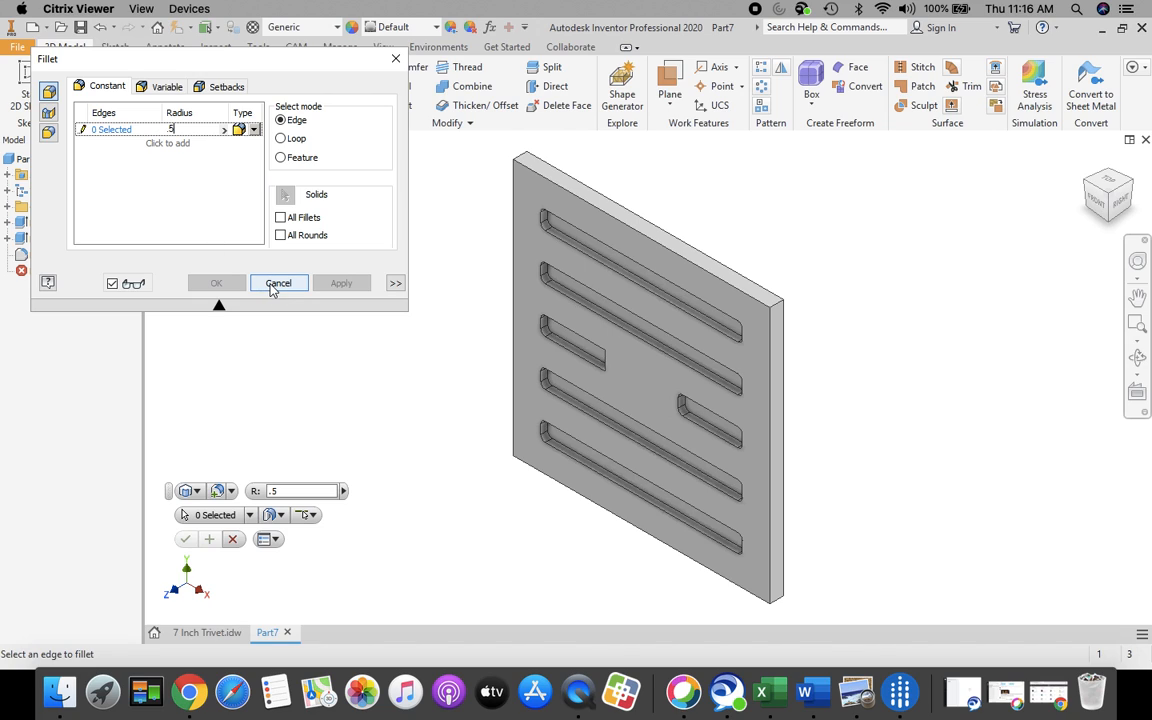
click(521, 164)
click(781, 308)
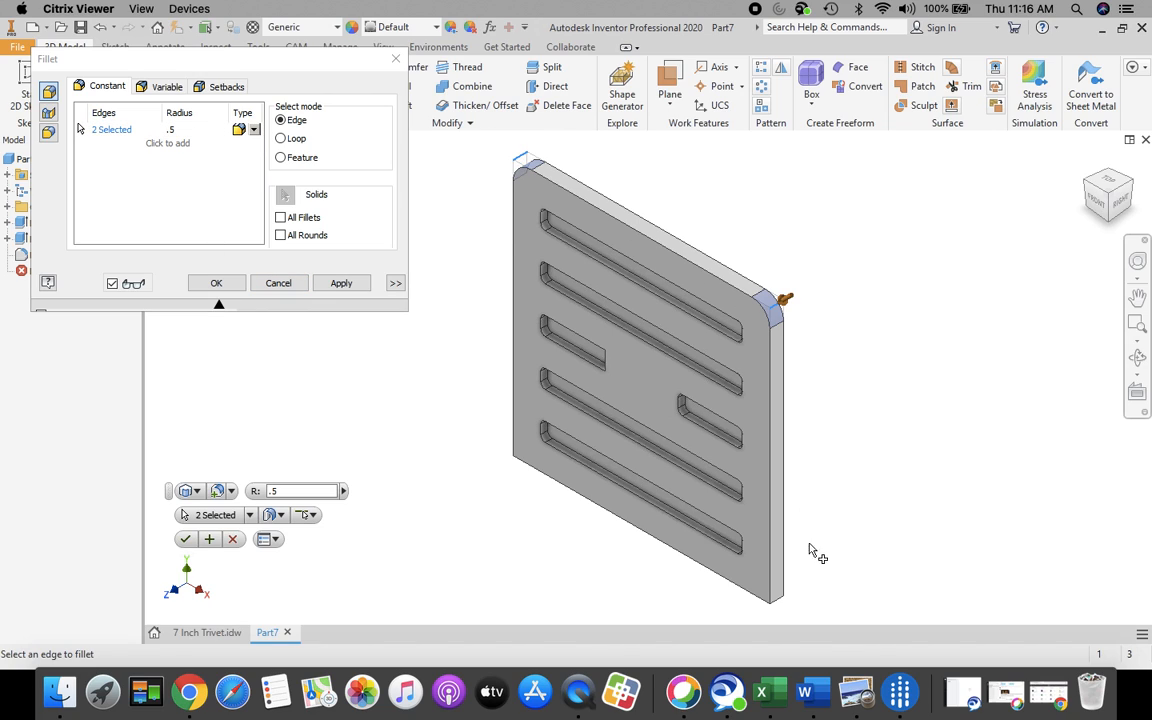
click(756, 603)
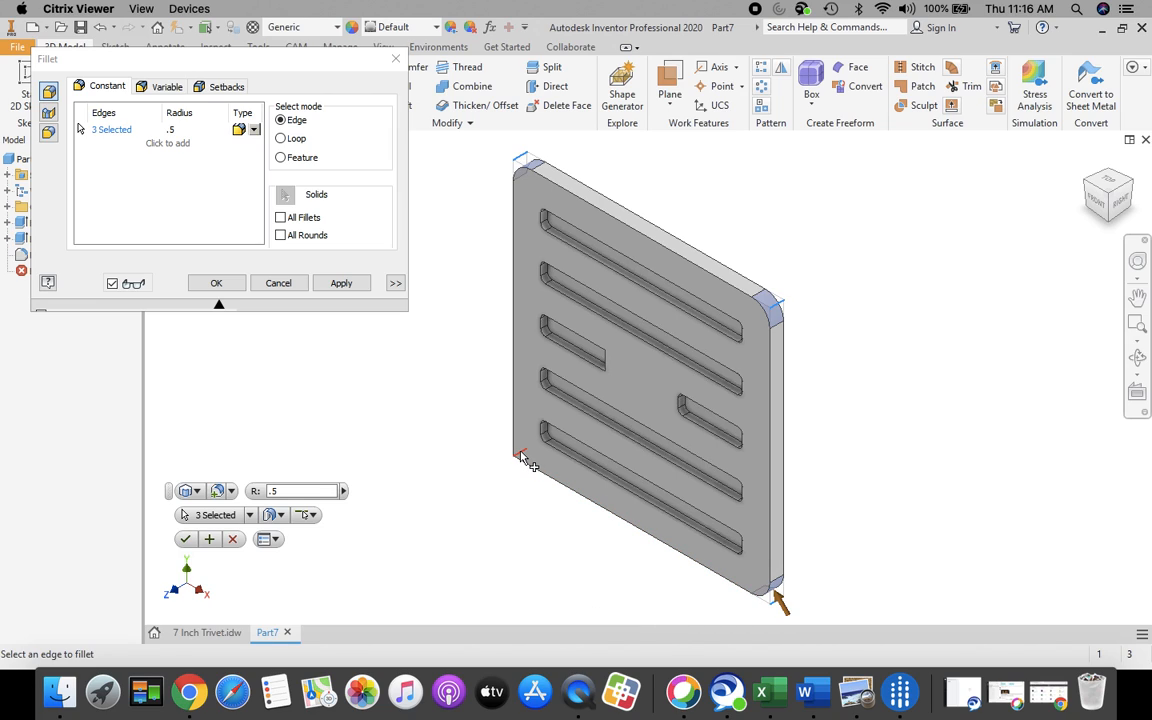
click(1089, 213)
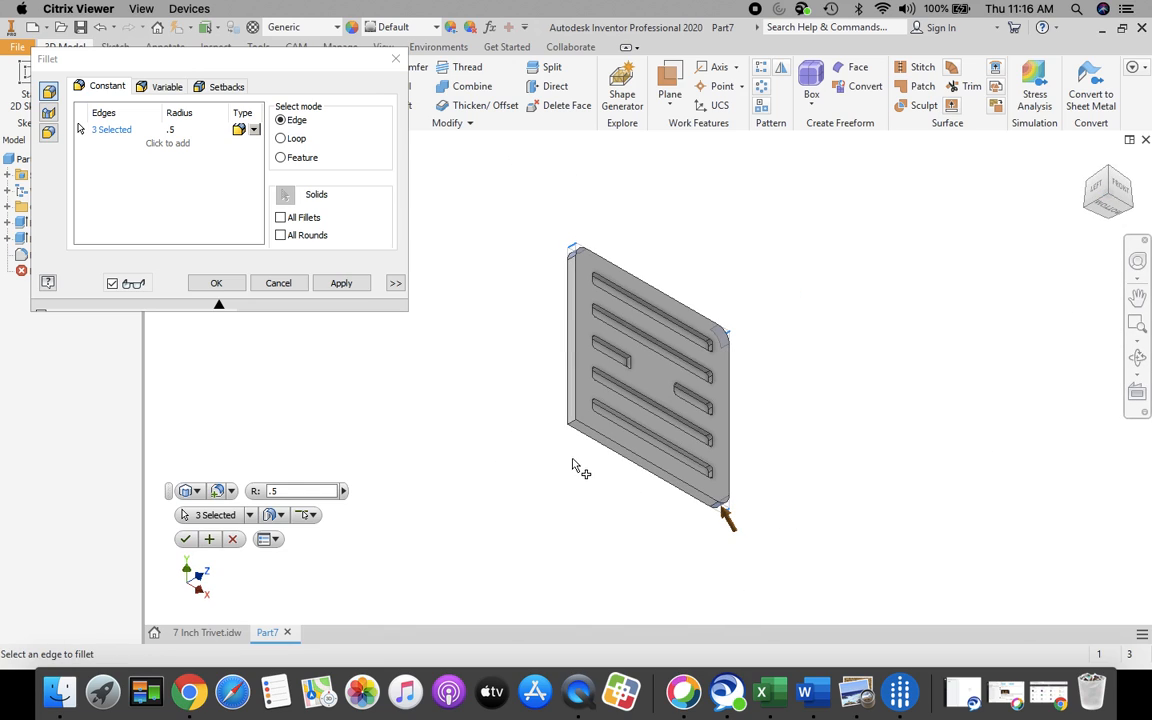
click(577, 426)
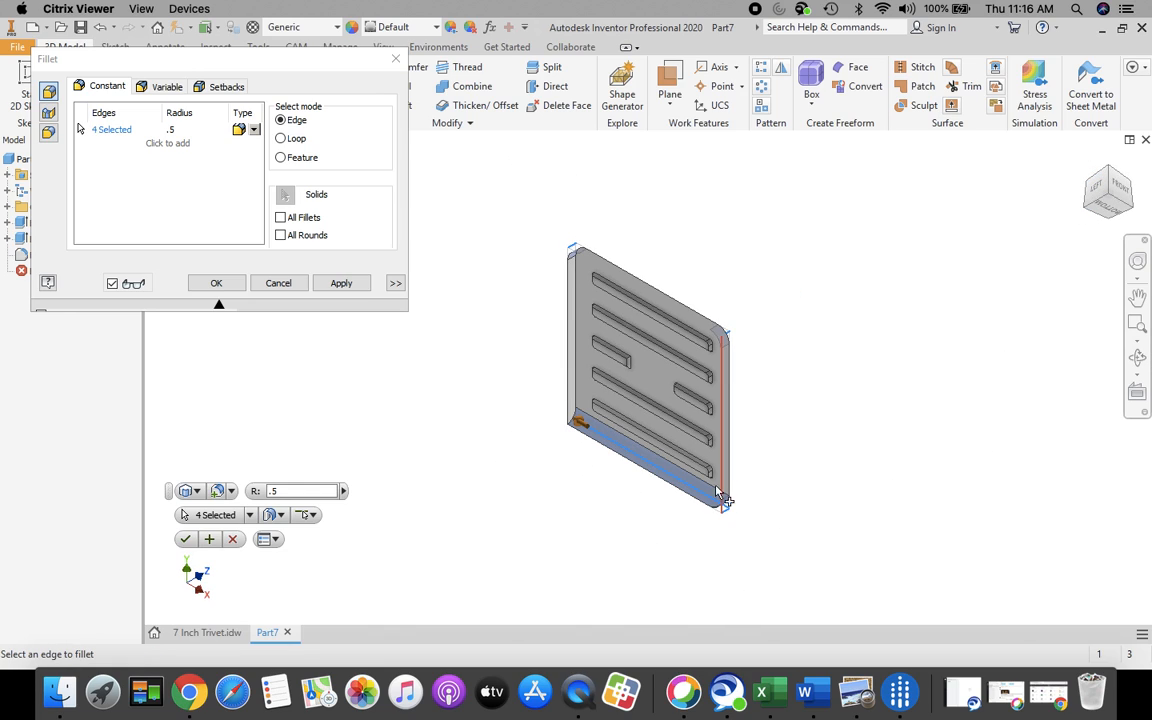
click(278, 284)
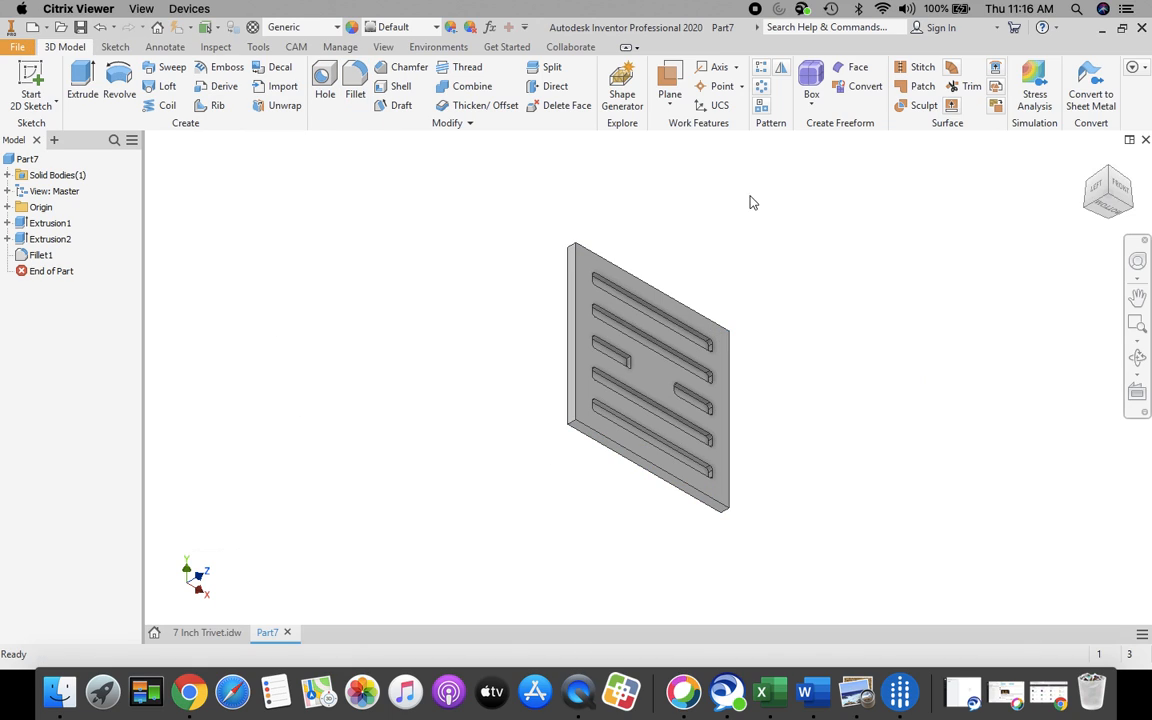
- Fillet the four outer corner edges of the plate with a 0.5 in radius and finish the Fillet command
click(356, 84)
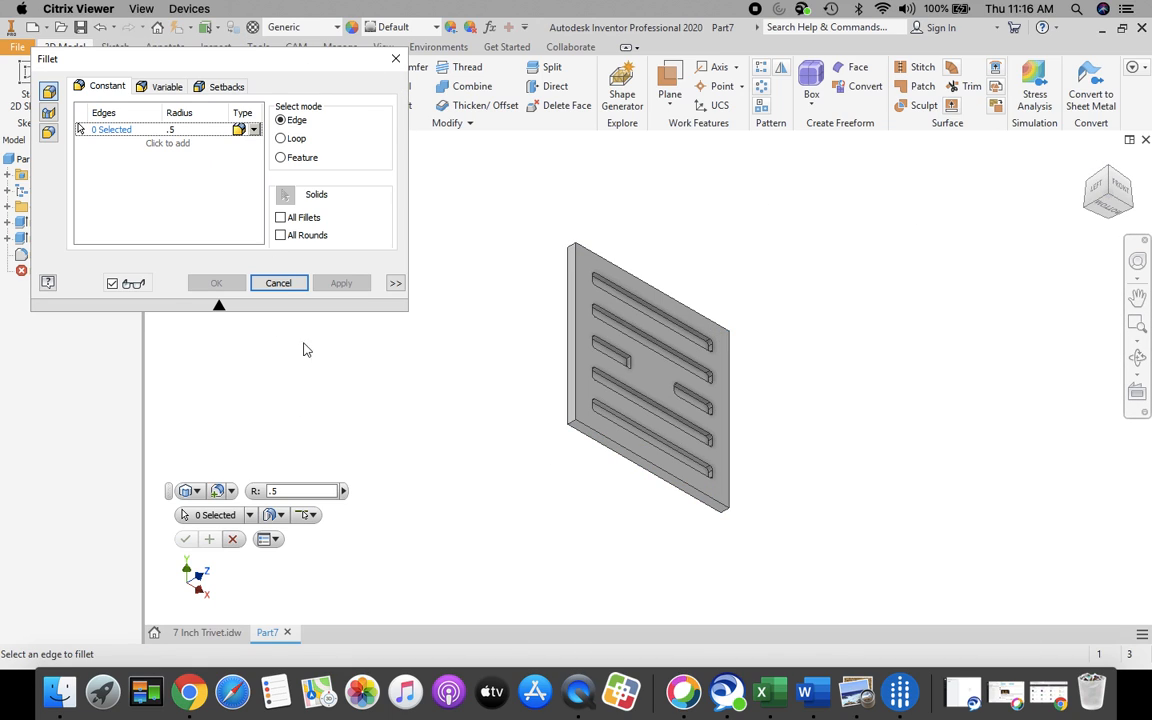
click(571, 425)
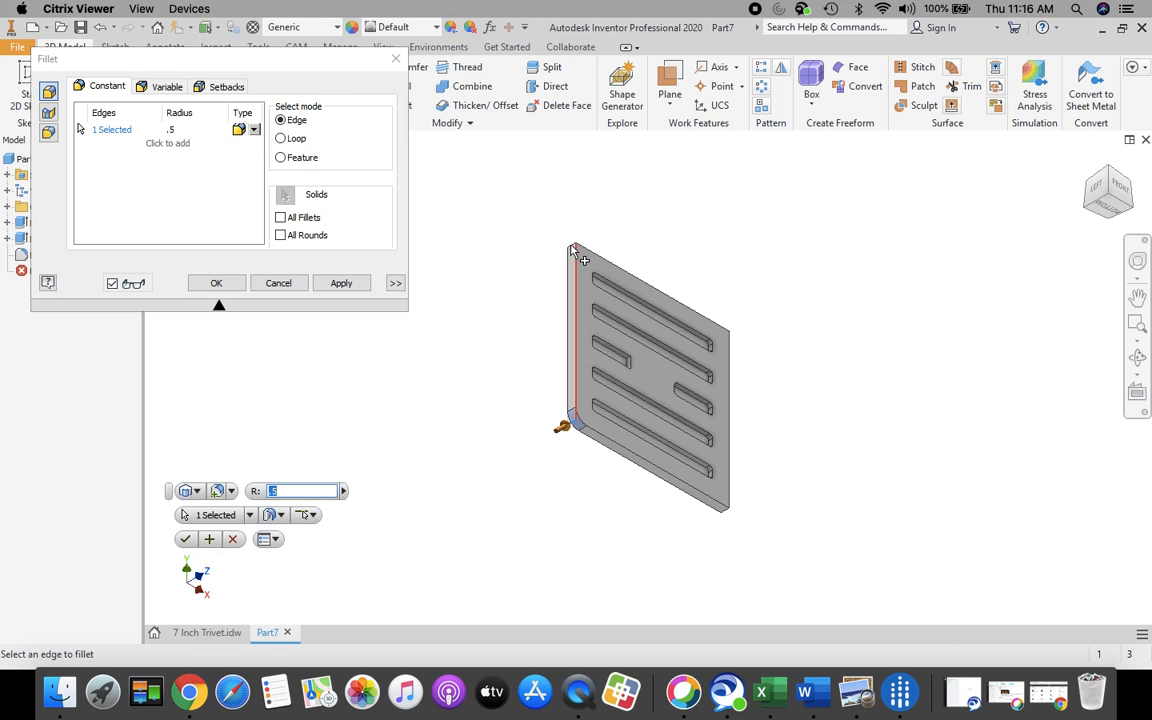
click(573, 250)
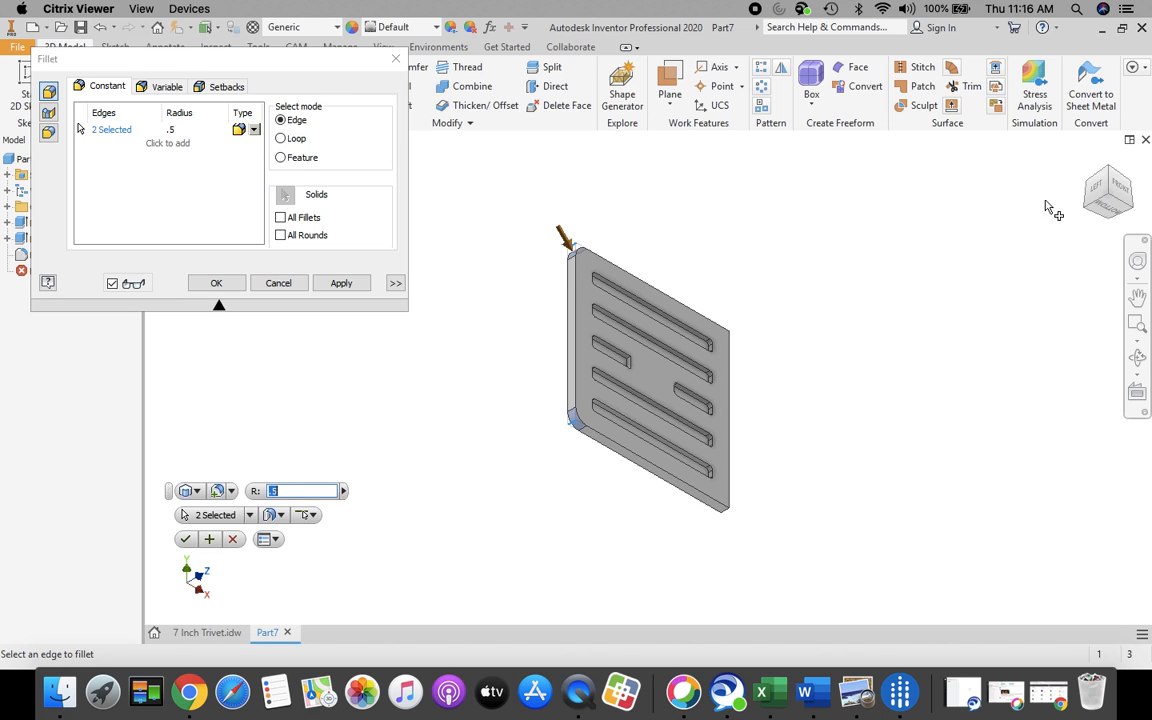
click(1087, 165)
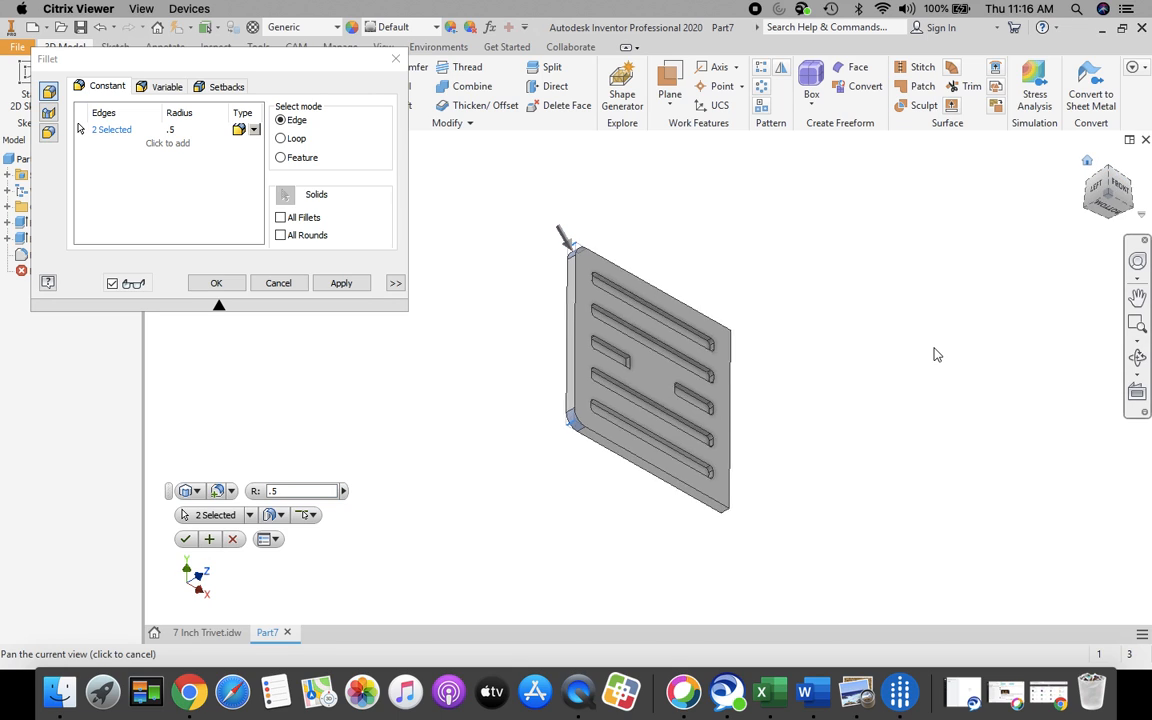
click(775, 312)
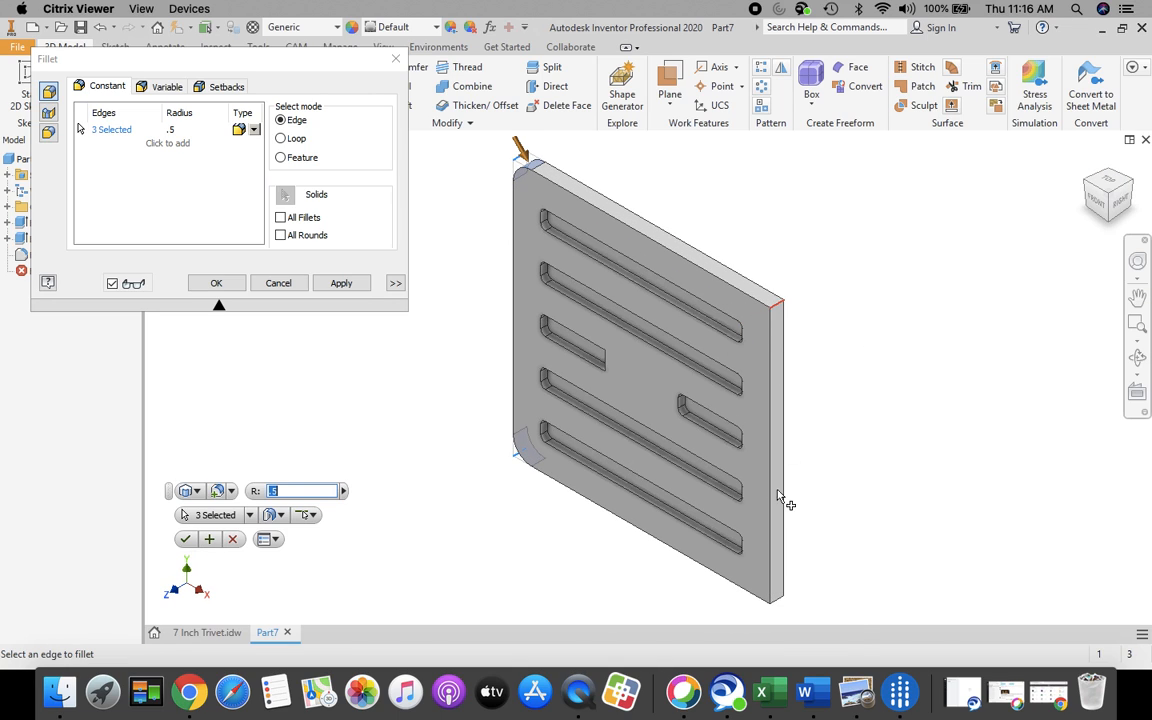
click(780, 603)
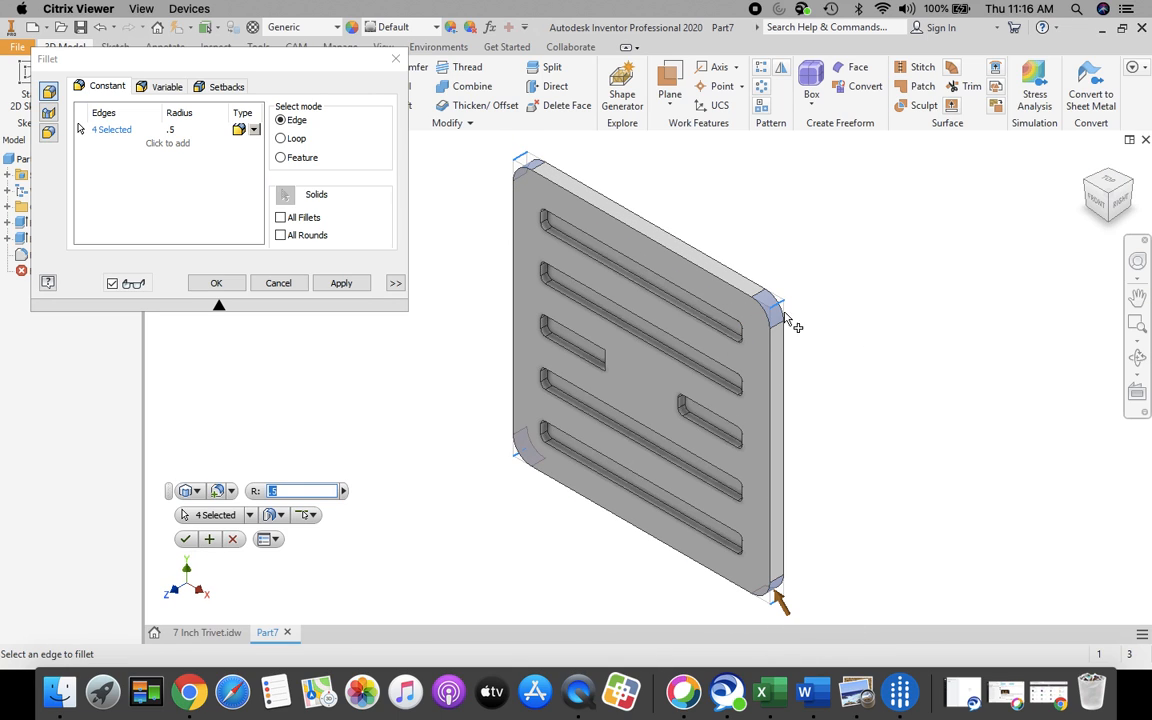
click(341, 283)
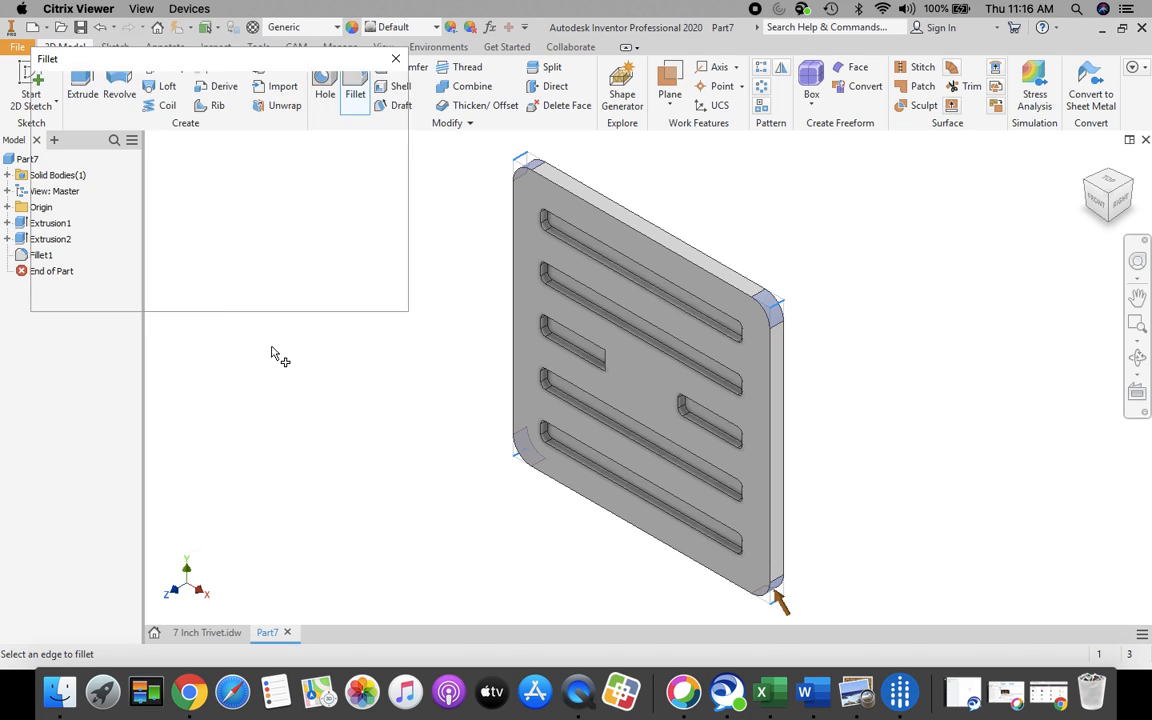
click(278, 284)
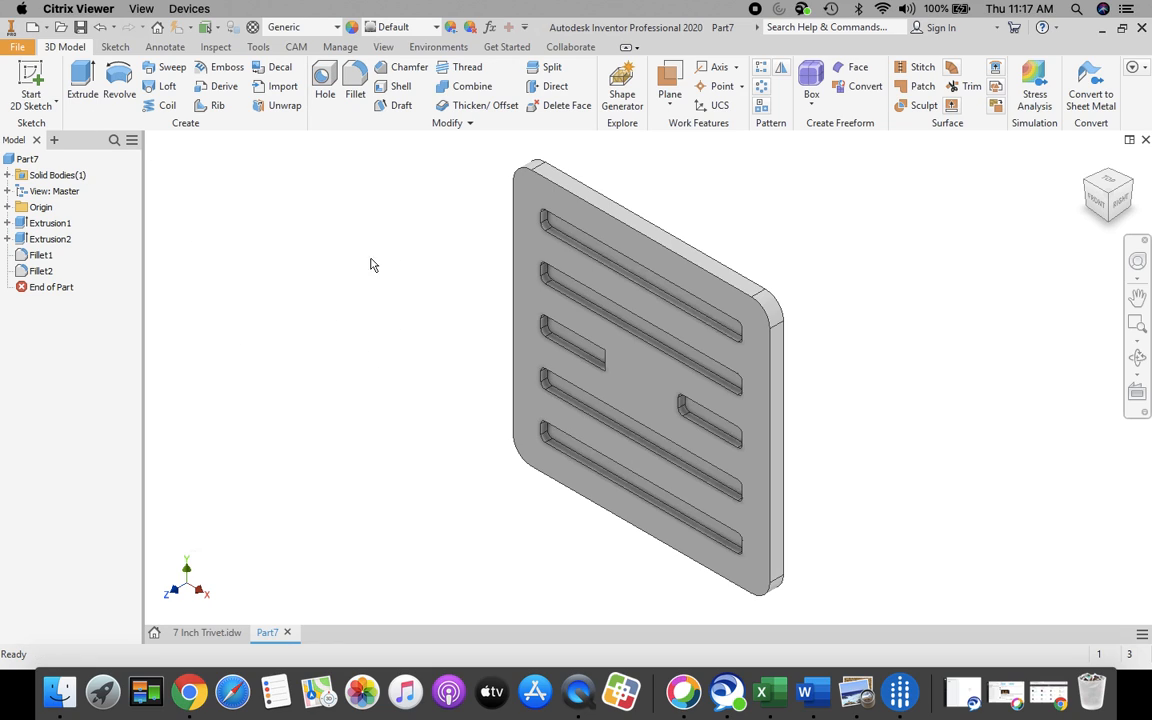
- Save the part as an Inventor part file in the current folder, named "Trivet" followed by the author's surname
click(15, 48)
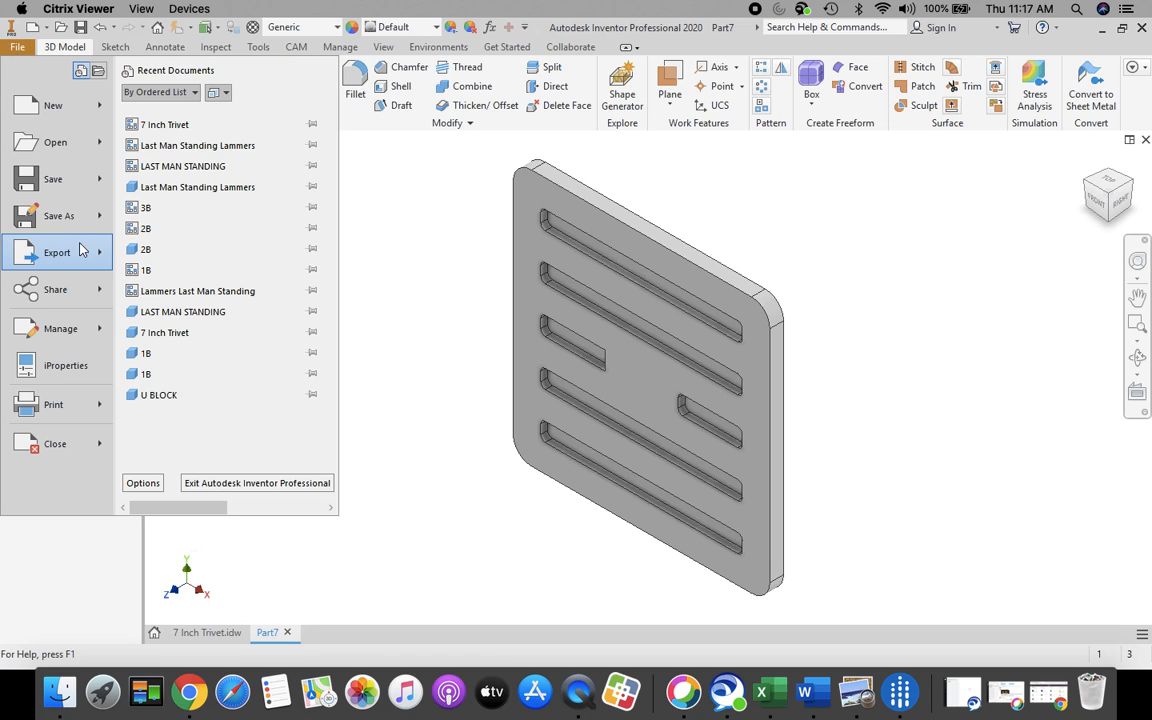
click(50, 214)
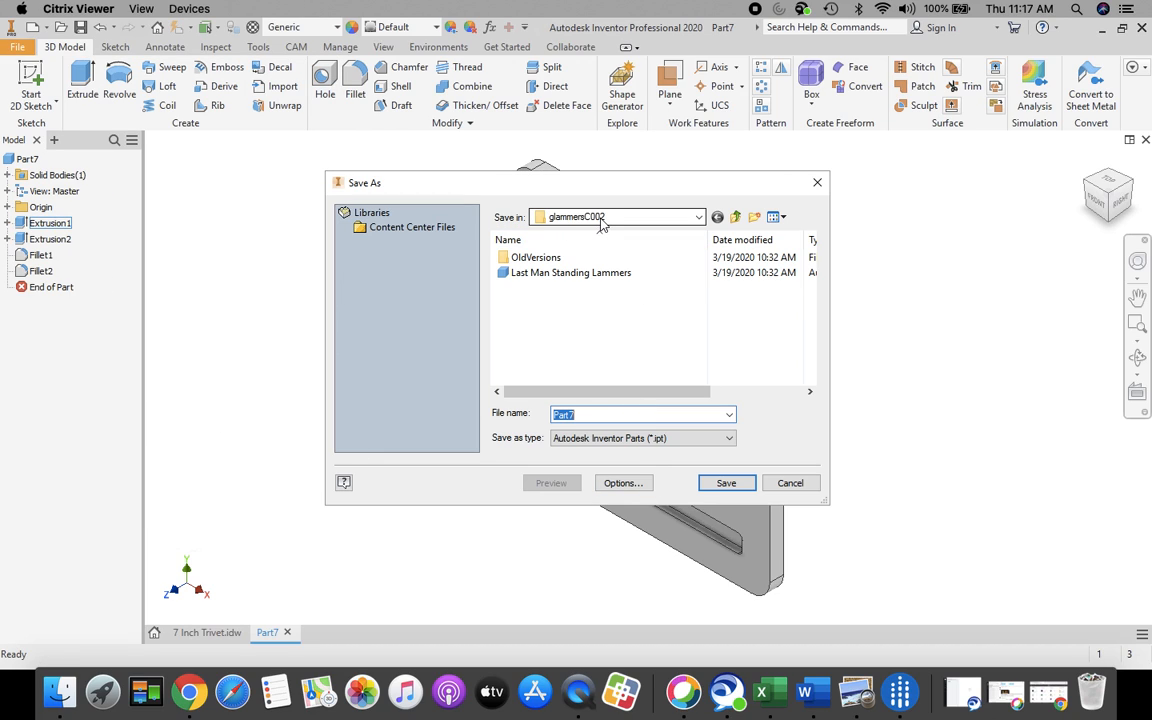
click(699, 218)
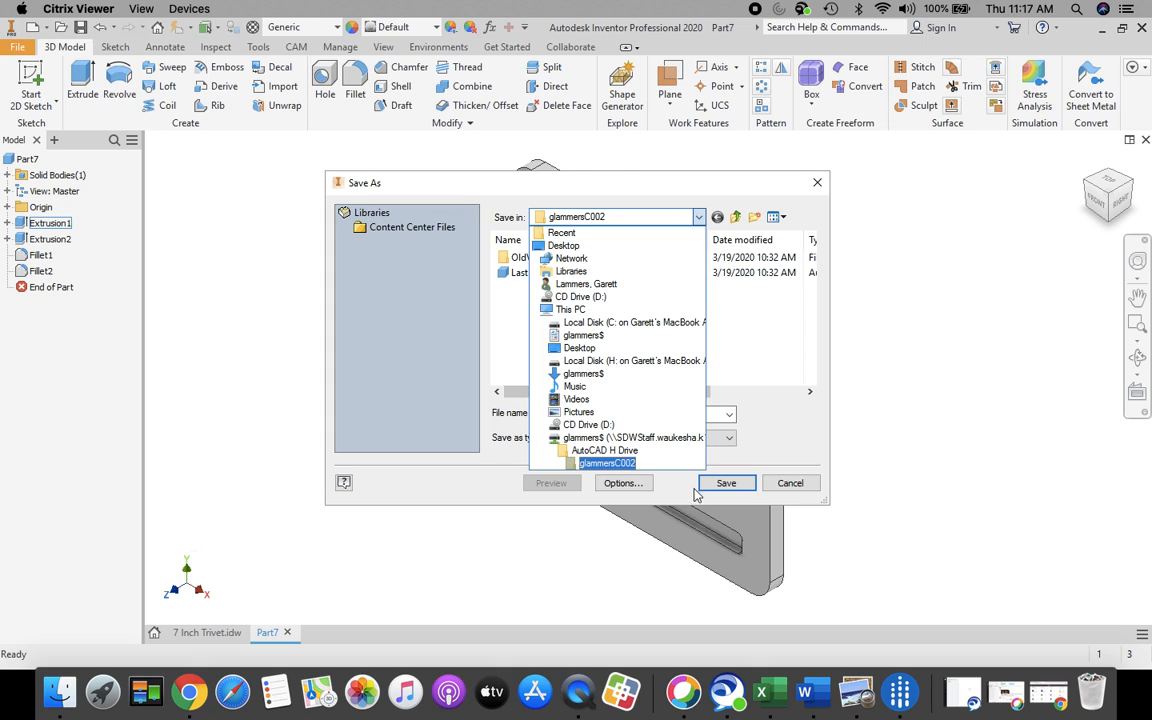
click(770, 358)
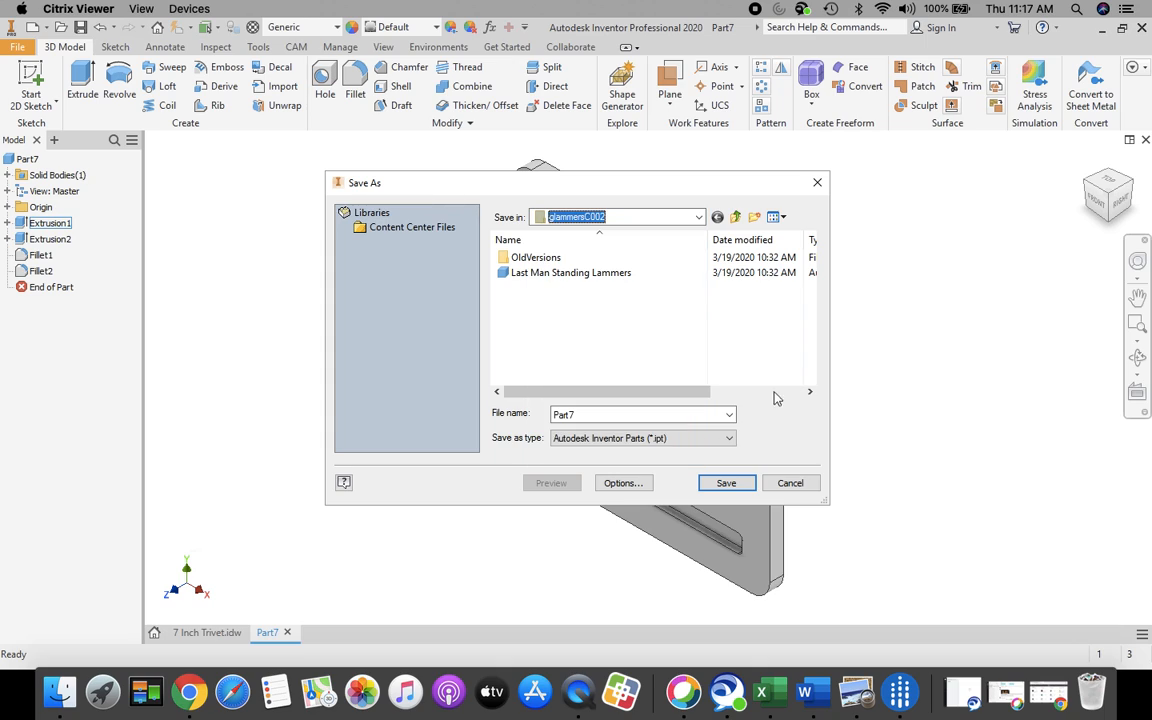
double_click(586, 414)
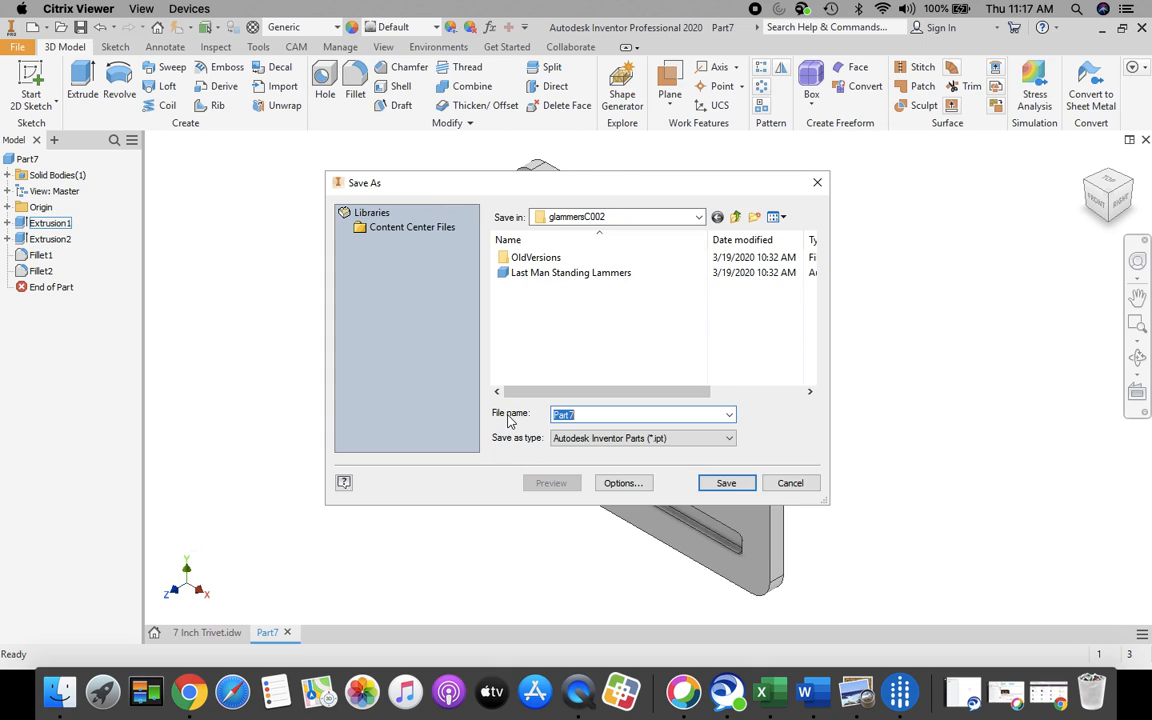
text(Trivet Lammers)
click(724, 482)
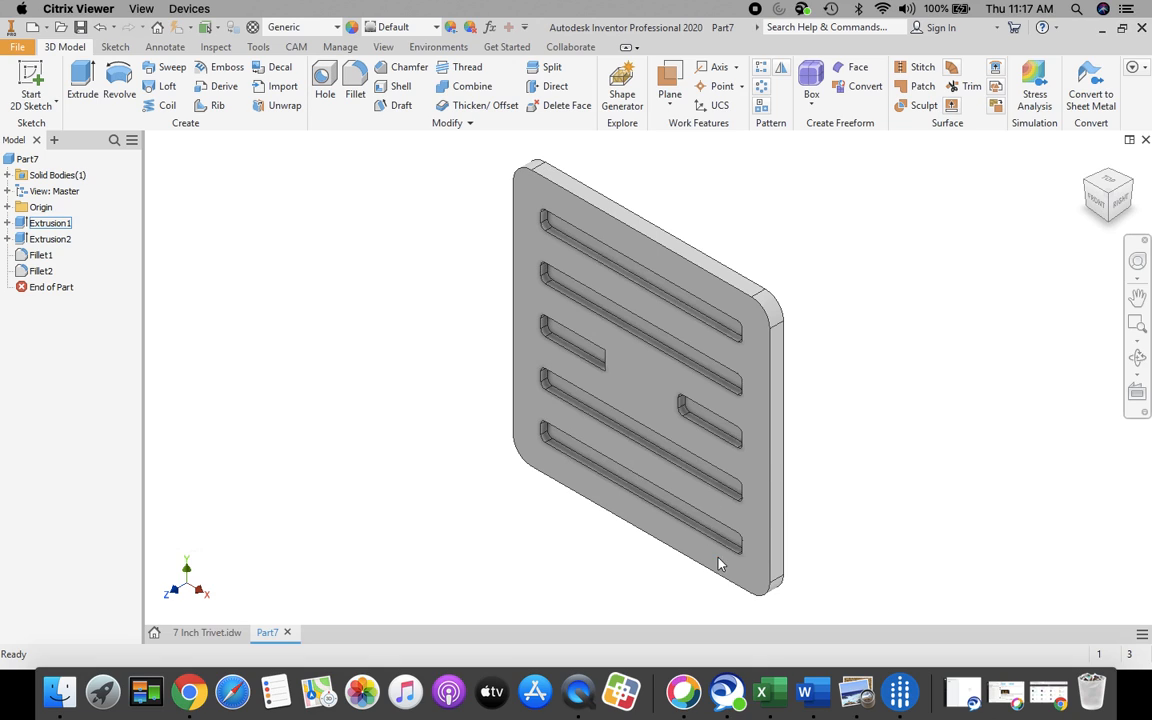